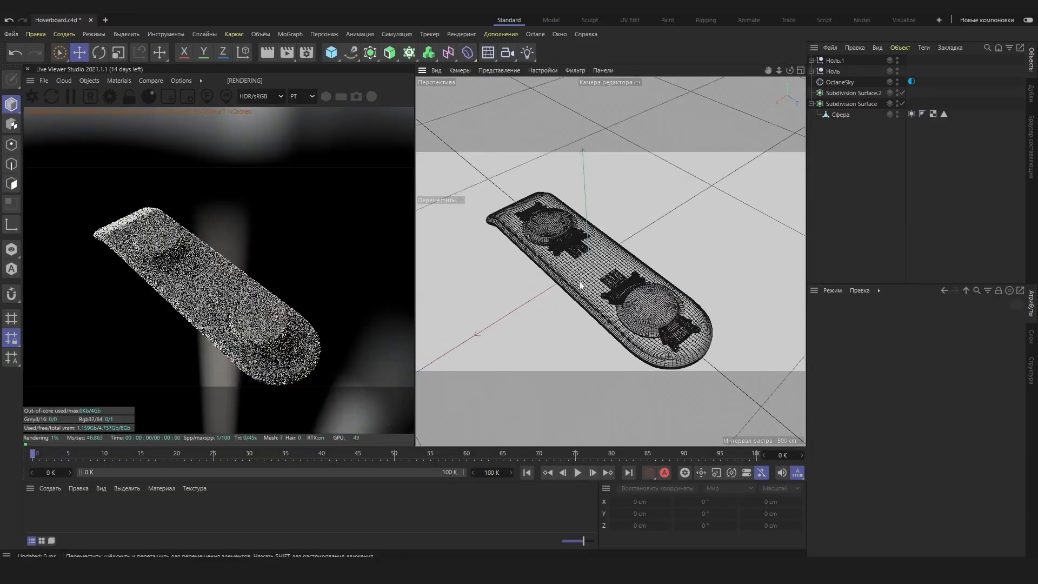
Mirror the UV island of the hoverboard's selected top surface in the V direction.
drag(580, 285, 623, 271)
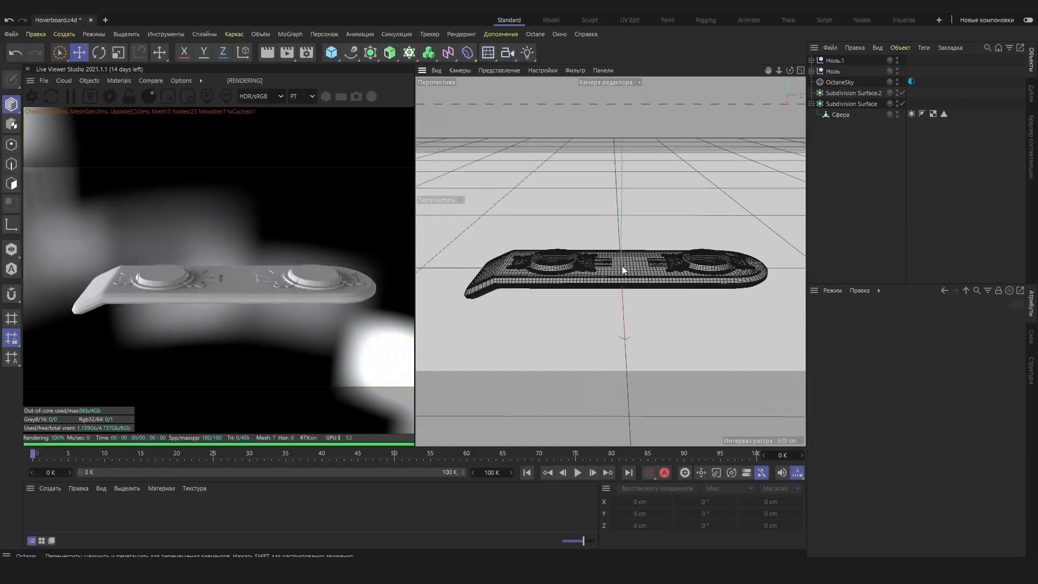
scroll(550, 273, up, 6)
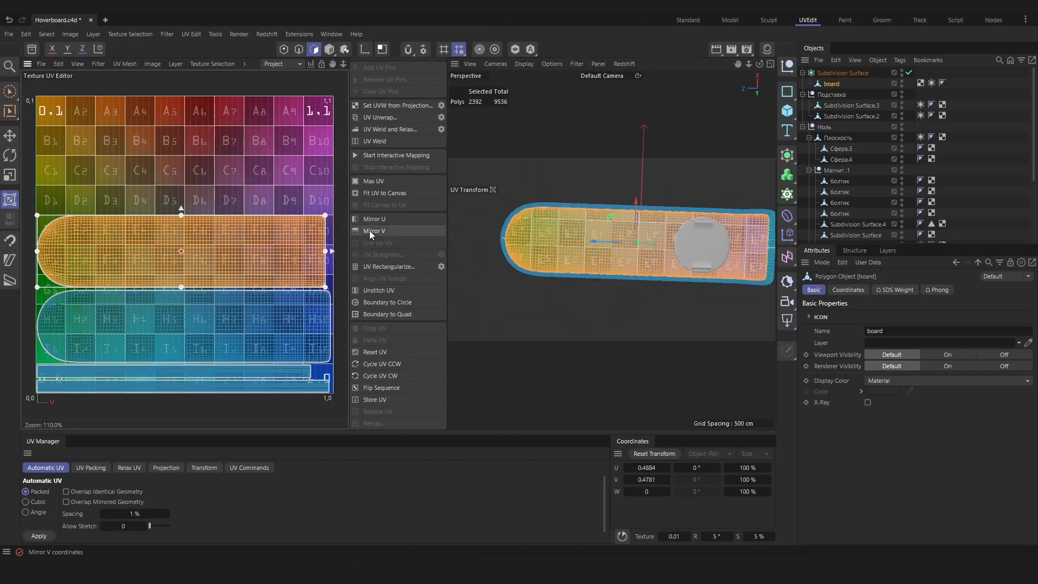
click(371, 231)
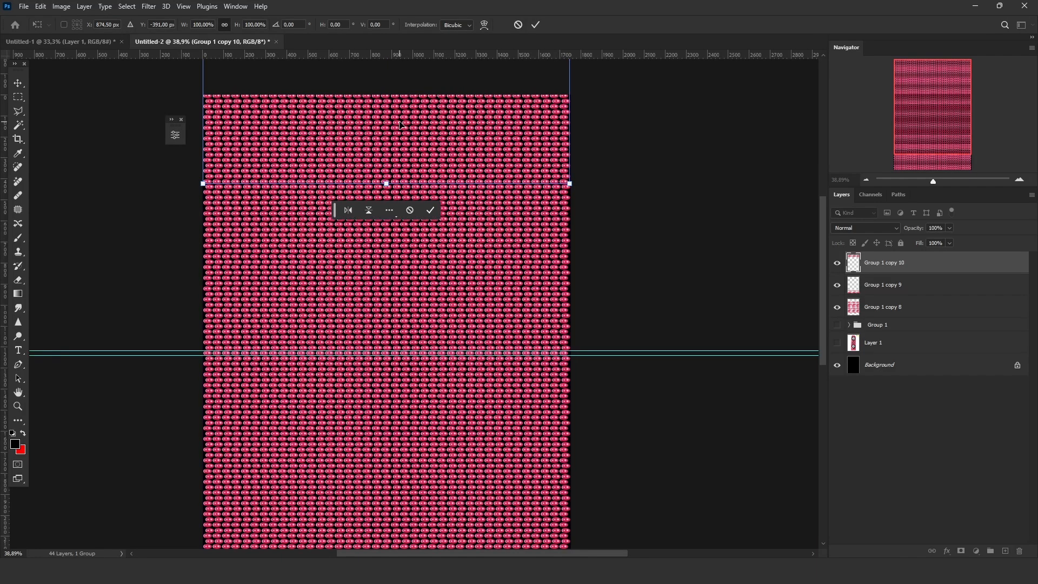
Switch to Photoshop and merge the layers Group 1 copy 8, Group 1 copy 9 and Group 1 copy 10 into one.
scroll(450, 201, up, 14)
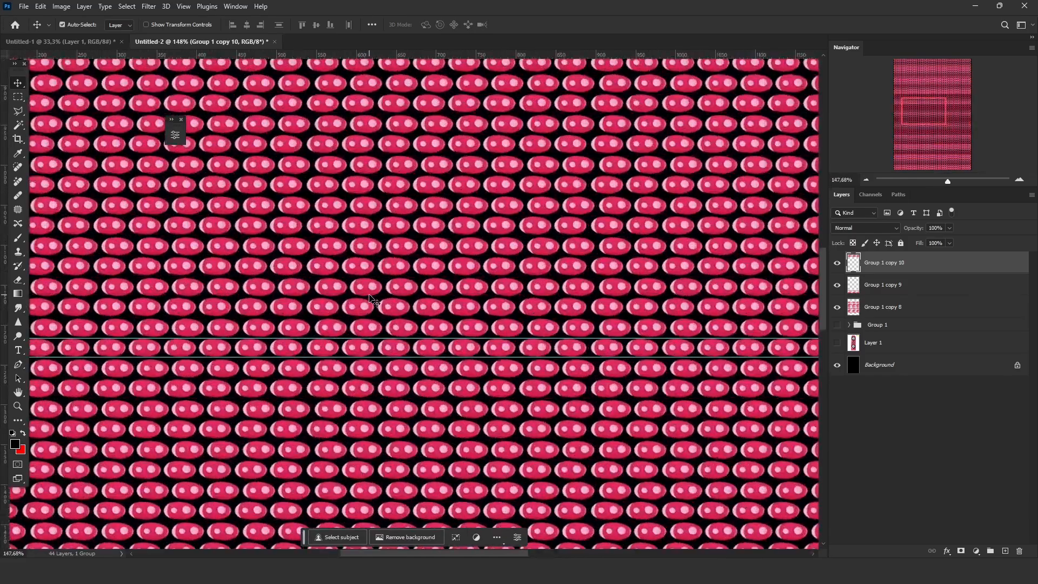
scroll(372, 298, down, 6)
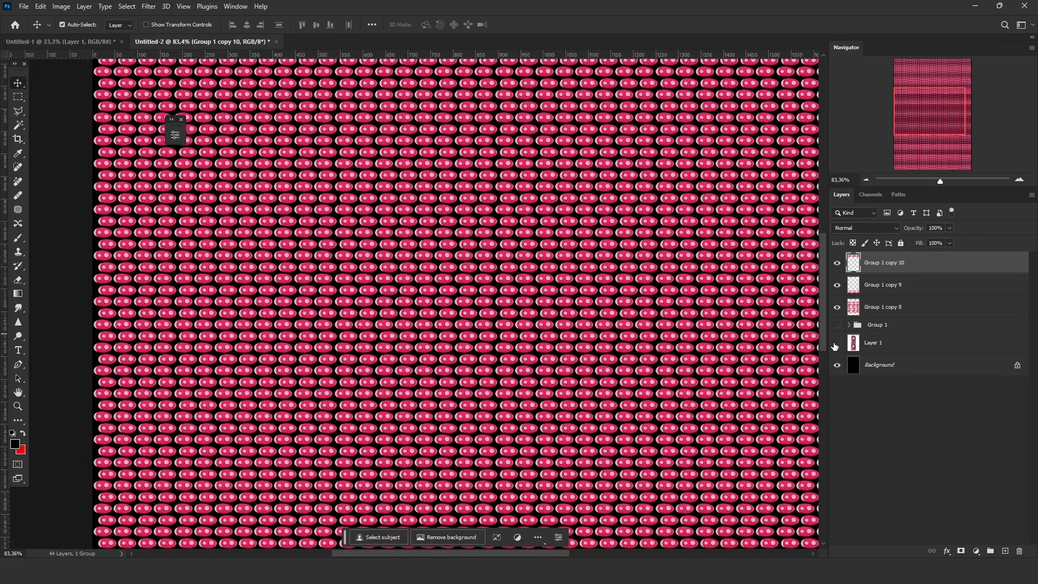
shift+click(904, 307)
key(ctrl+e)
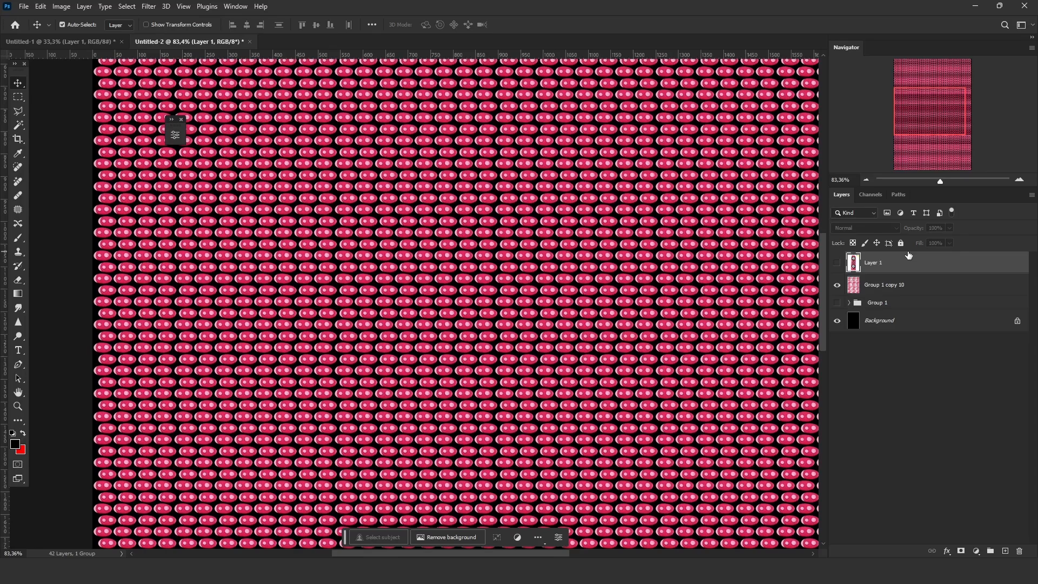
Make the hoverboard reference on Layer 1 visible above the merged pattern and examine its texture up close.
click(836, 262)
scroll(336, 307, up, 6)
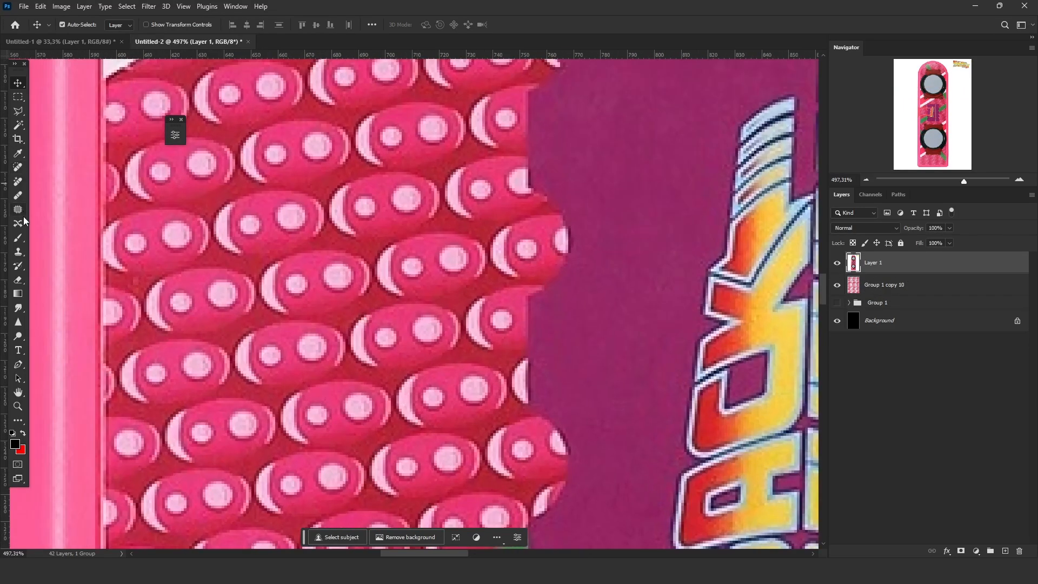
scroll(336, 306, down, 6)
scroll(336, 306, up, 15)
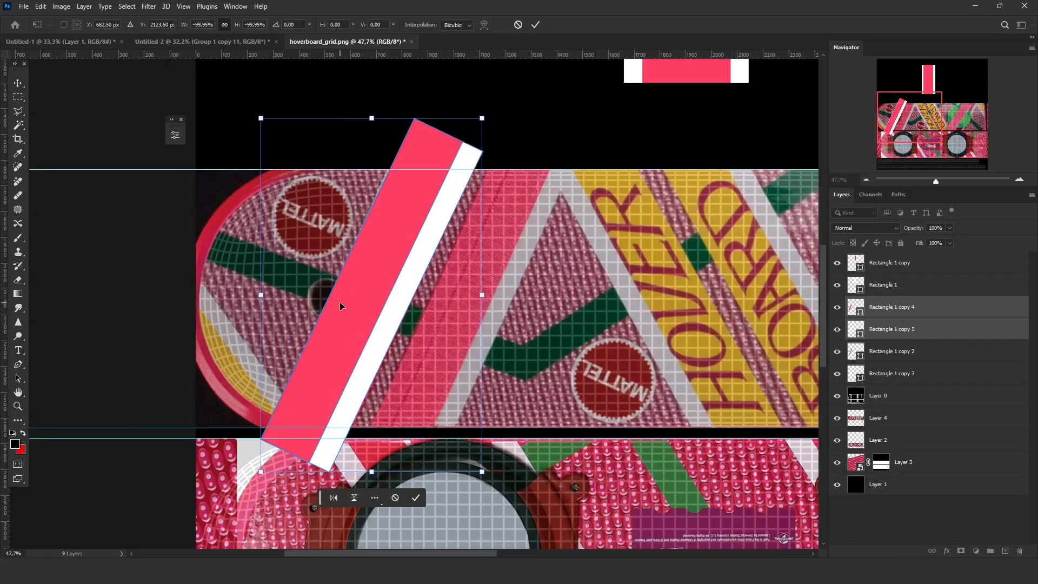
Move the slanted pink-and-white stripe onto the reference stripe in hoverboard_grid.png, and rotate the HOVER BOARD lettering -90° over the yellow bands.
drag(341, 301, 438, 317)
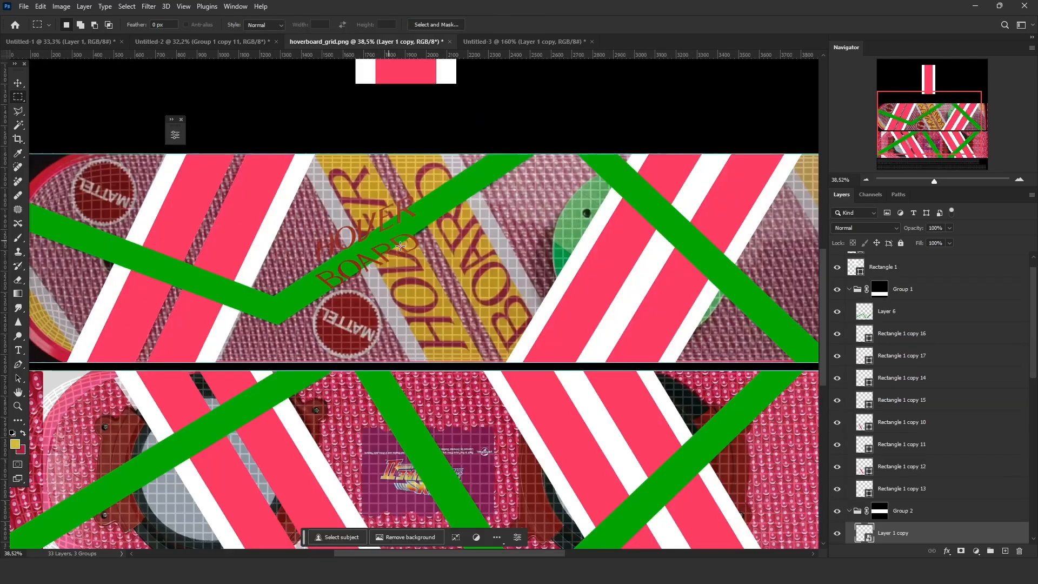
key(ctrl+t)
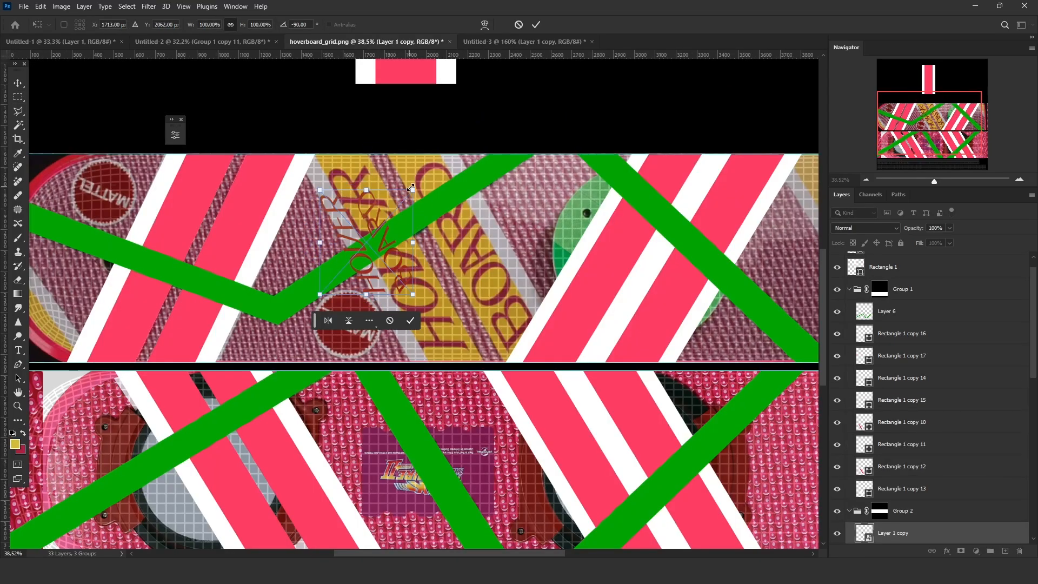
drag(393, 245, 480, 260)
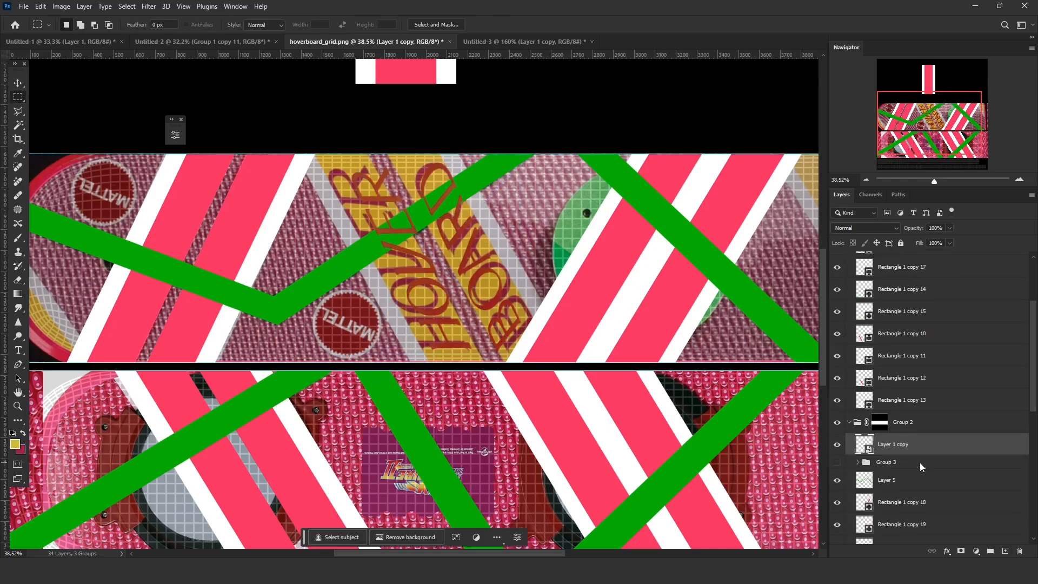
Show Group 3 and transform the HOVER BOARD lettering on Layer 1 copy to fit along the yellow stripes.
click(837, 441)
click(908, 443)
scroll(409, 200, up, 5)
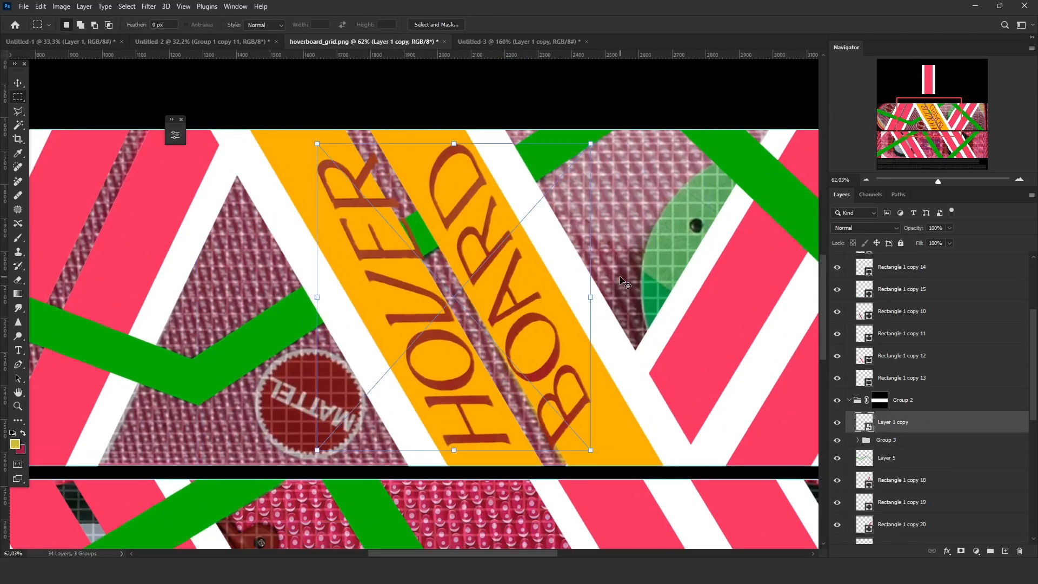
drag(620, 277, 640, 262)
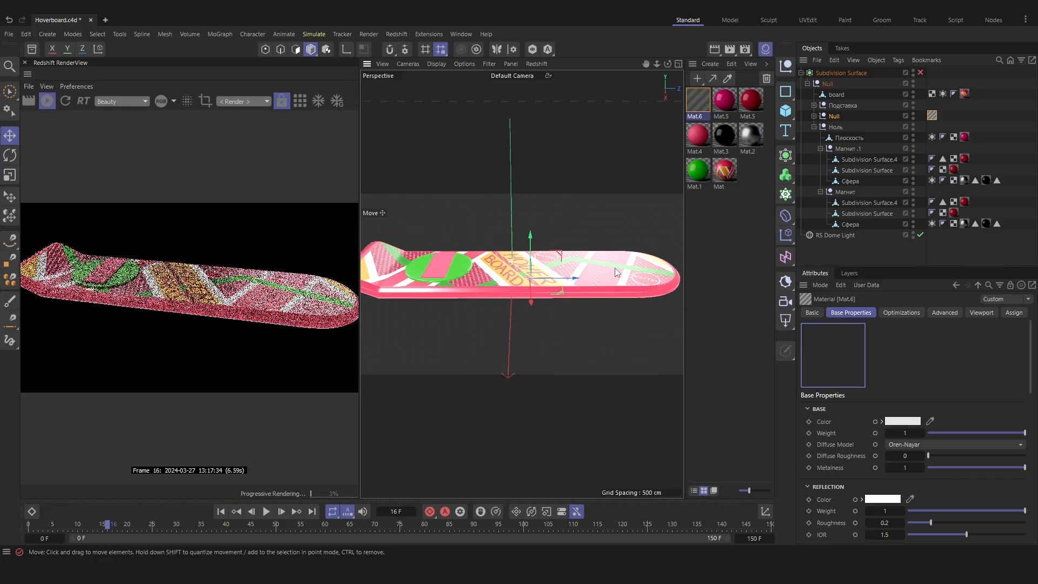
Switch to Cinema 4D and move and rotate the HoverBoard so it lies across the seat in the DeLorean's cabin.
drag(615, 268, 641, 109)
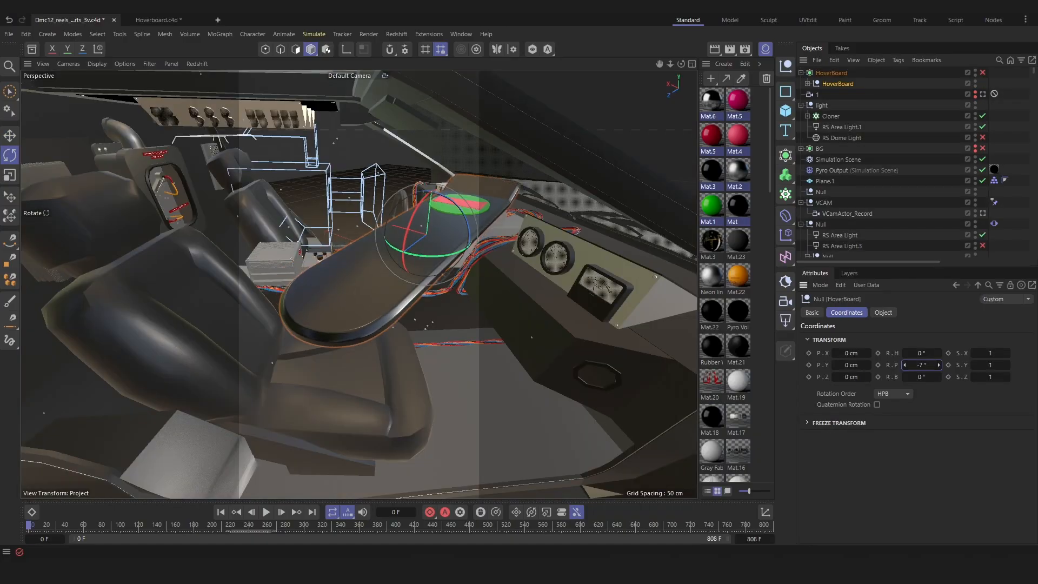
drag(419, 238, 374, 257)
key(e)
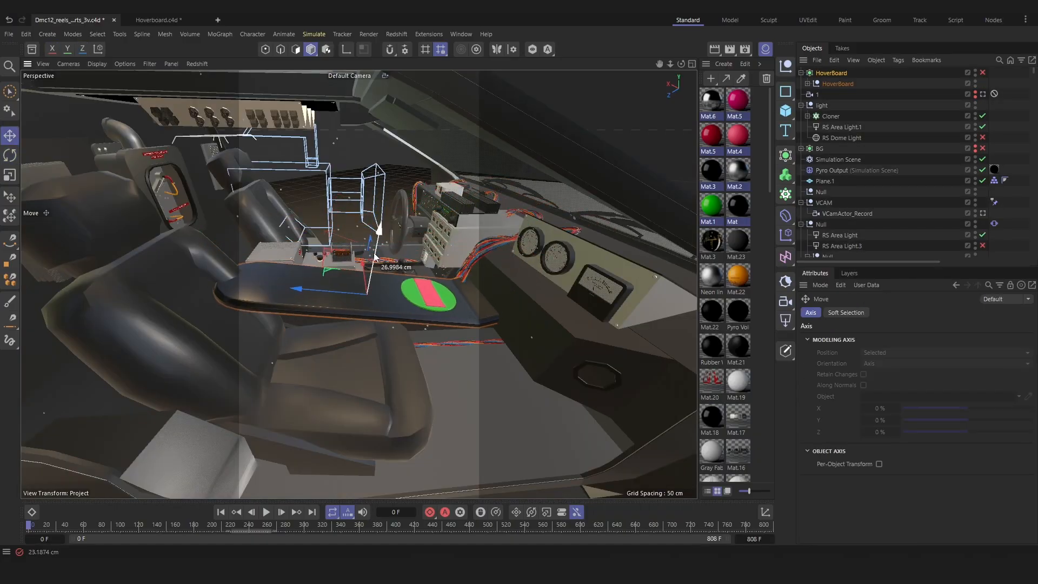
drag(383, 201, 435, 109)
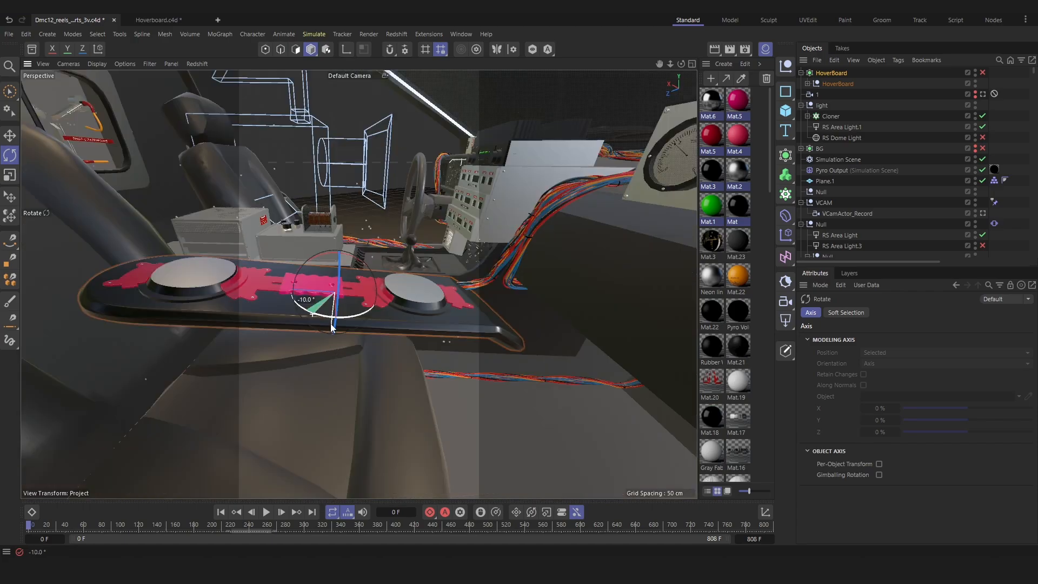
mouse_move(381, 275)
mouse_down()
mouse_move(442, 322)
mouse_move(379, 274)
mouse_up()
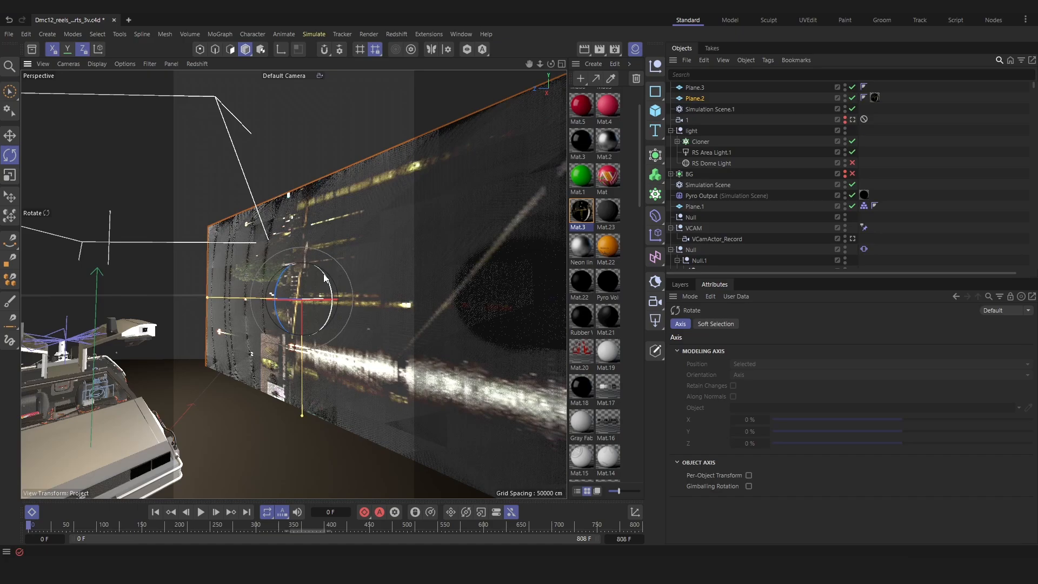
Rotate the Plane.2 night-street backdrop and position the Plane.3 backdrop beside the car, outside its window.
mouse_move(310, 330)
mouse_down()
mouse_move(328, 311)
mouse_move(322, 331)
mouse_up()
drag(302, 112, 299, 176)
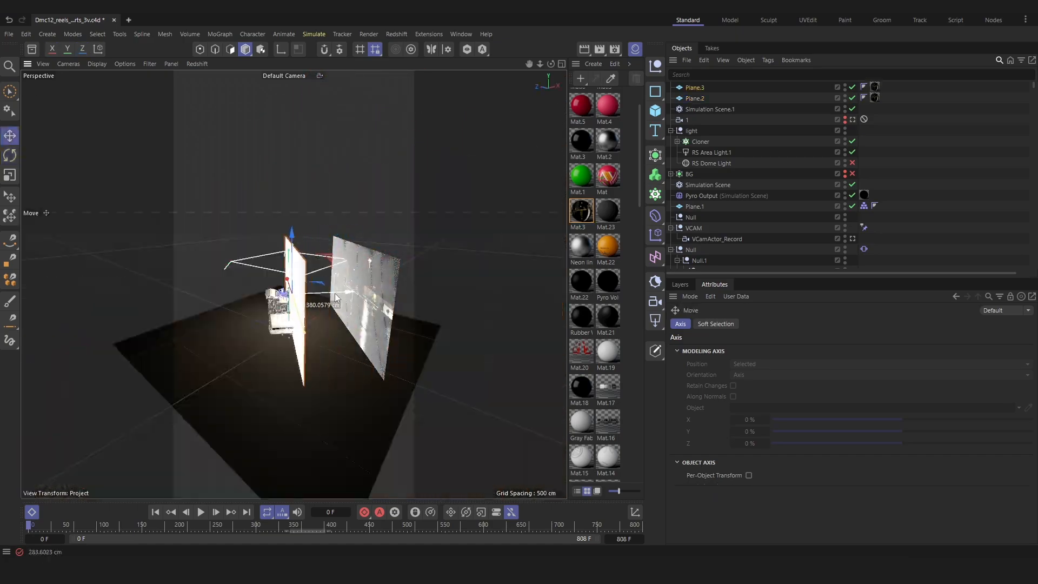
drag(362, 302, 288, 304)
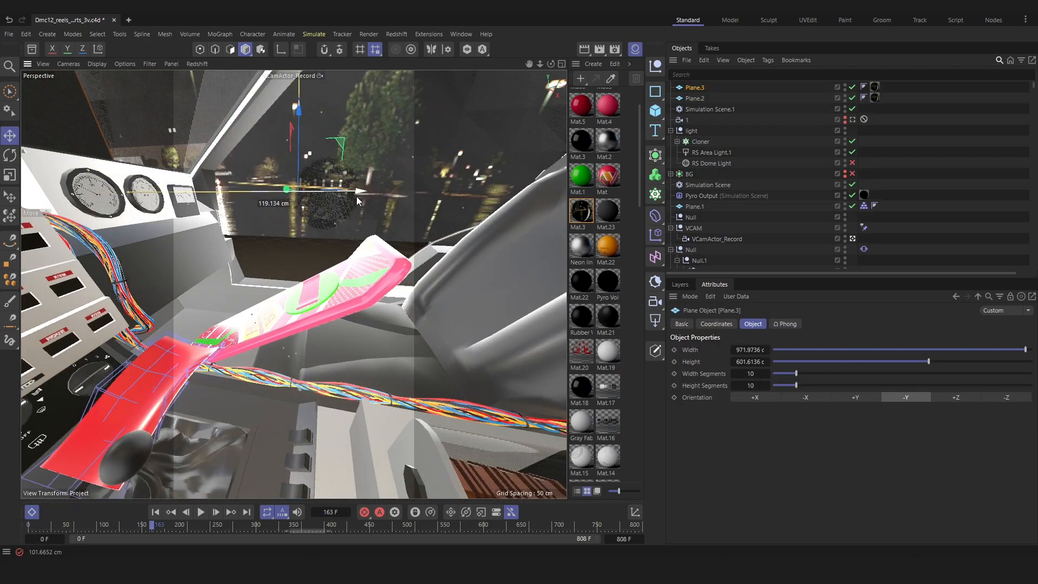
mouse_move(352, 204)
mouse_down()
mouse_move(421, 202)
mouse_move(351, 190)
mouse_up()
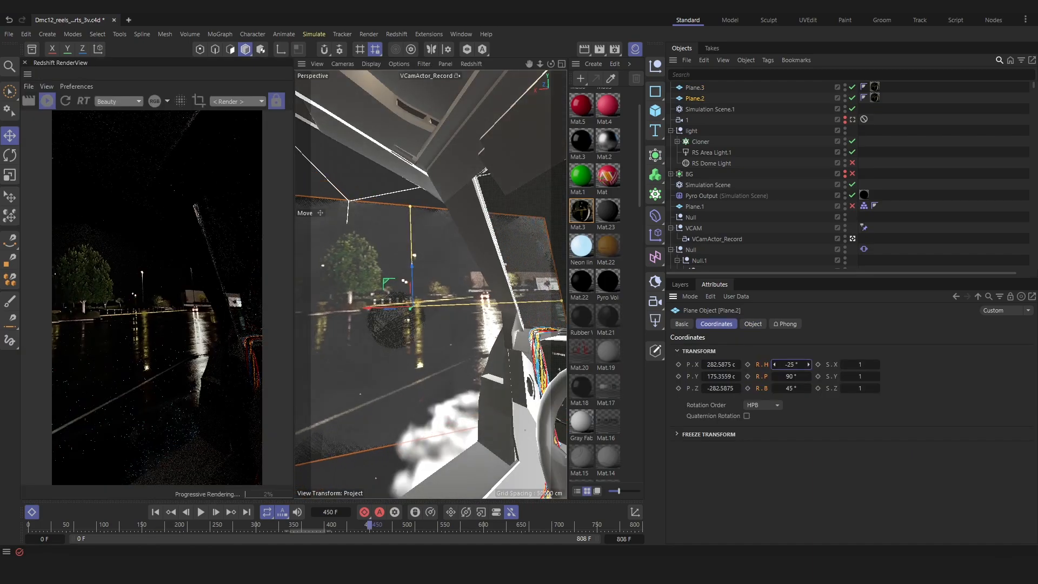
Shift the Plane.2 backdrop sideways in the VCamActor_Record camera view and scale it up slightly.
drag(410, 302, 409, 298)
drag(363, 335, 338, 337)
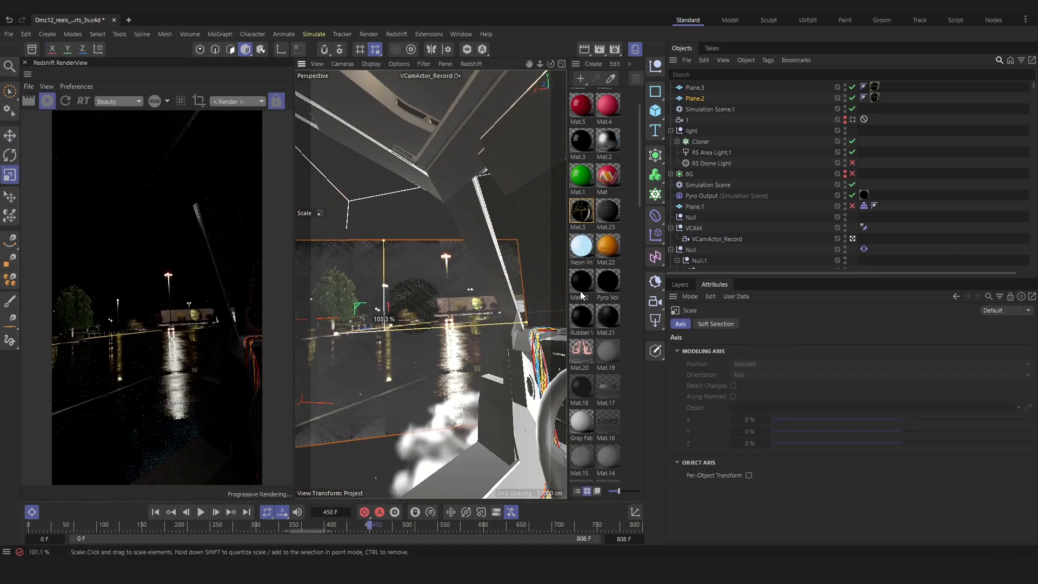
drag(356, 368, 411, 367)
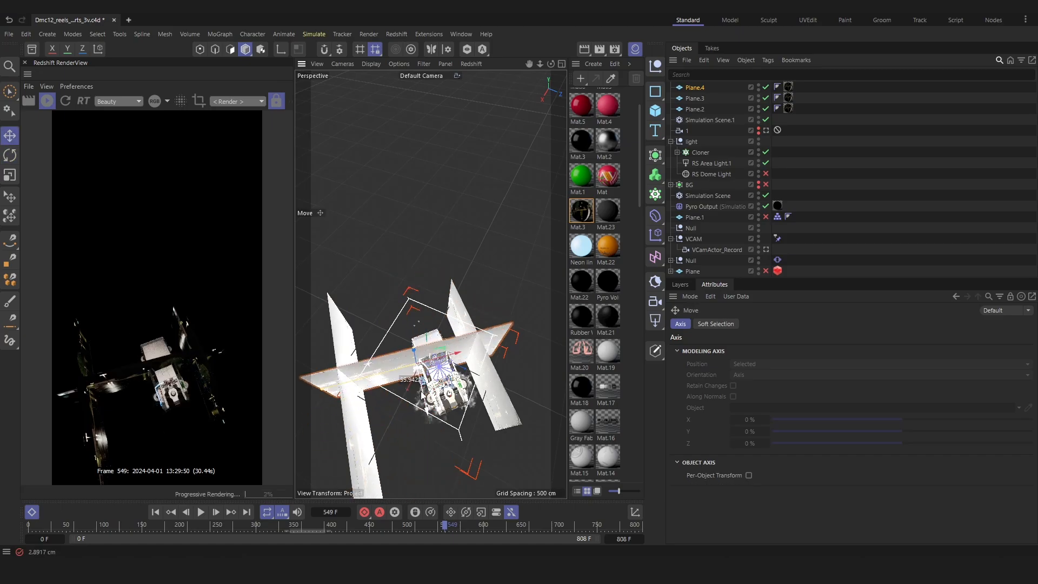
Move the additional Plane.4 backdrop close to the car and rotate the large ground plane beneath it.
drag(422, 394, 421, 354)
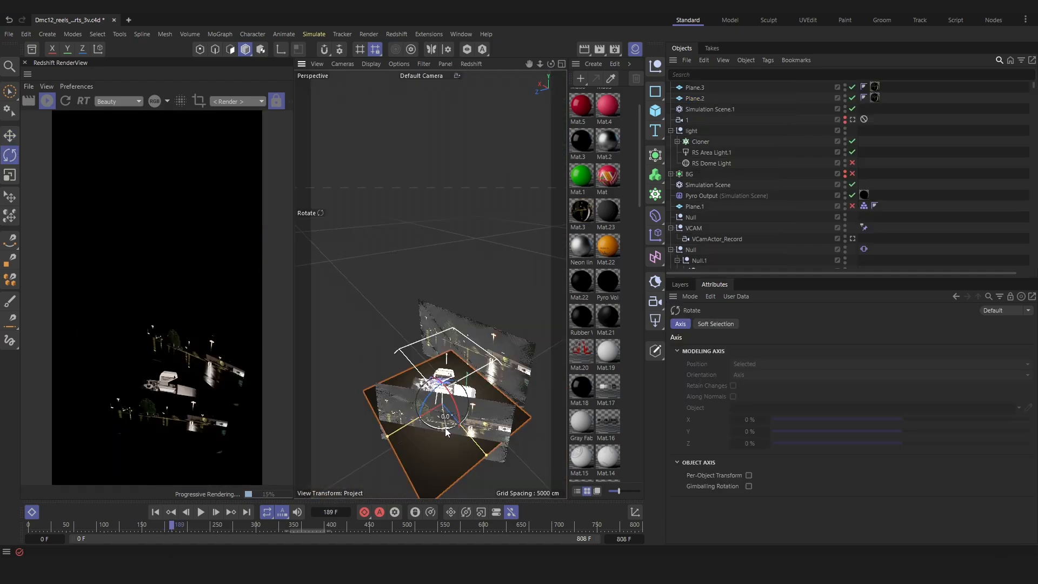
mouse_move(419, 433)
mouse_down()
mouse_move(435, 446)
mouse_move(438, 436)
mouse_up()
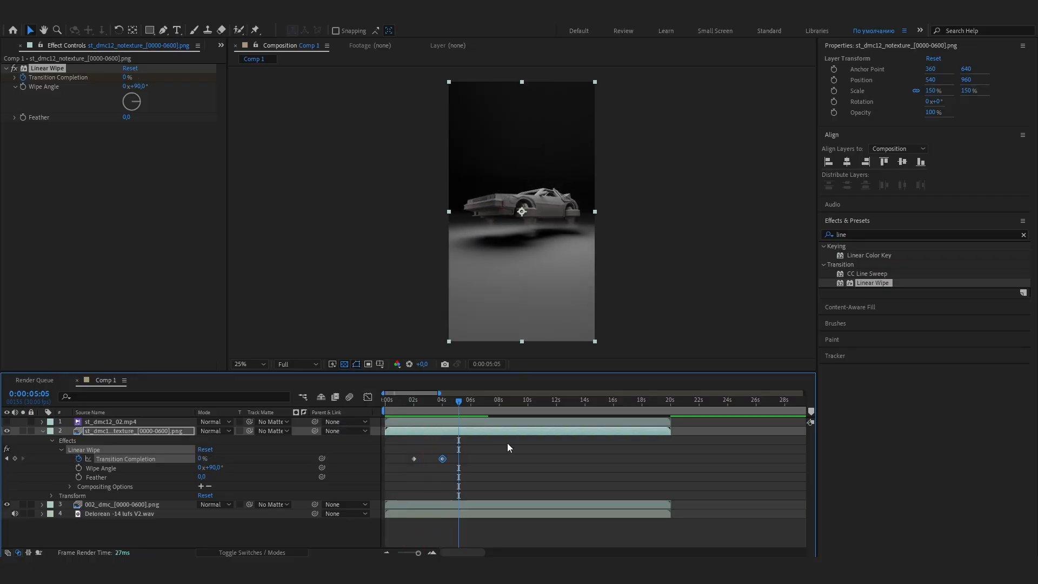
Switch to After Effects, expand the effects of the st_dmc12_02.mp4 layer and select its Linear Wipe.
click(43, 422)
click(74, 432)
click(52, 431)
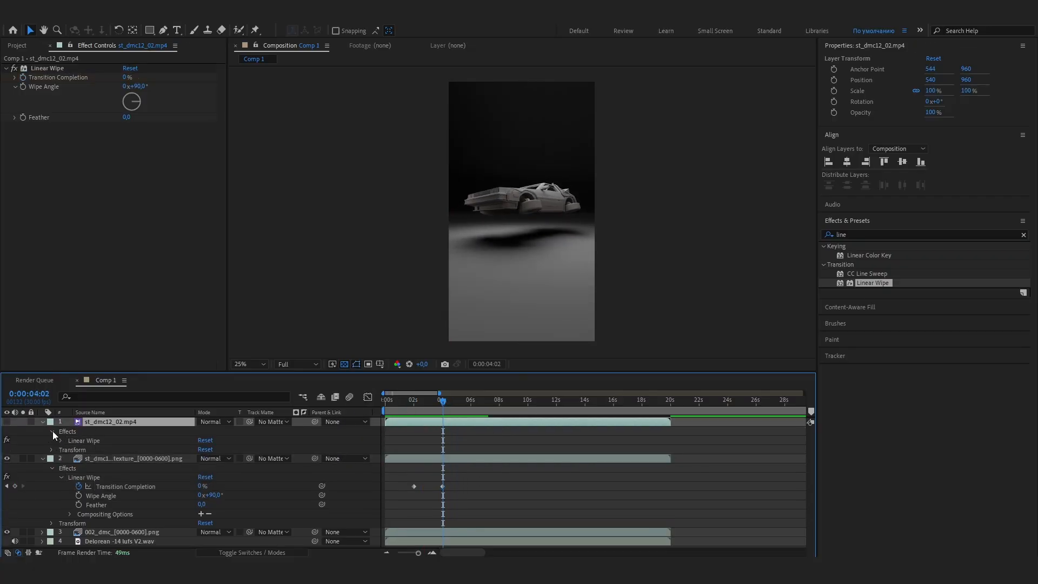
click(61, 441)
click(86, 441)
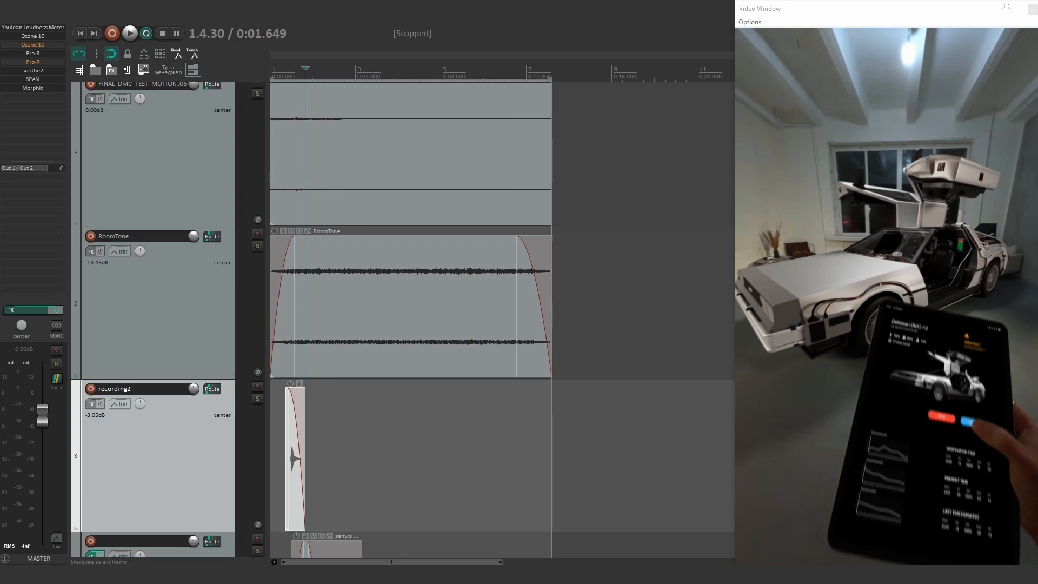
Switch to REAPER and listen to the RoomTone track soloed against the video.
click(257, 246)
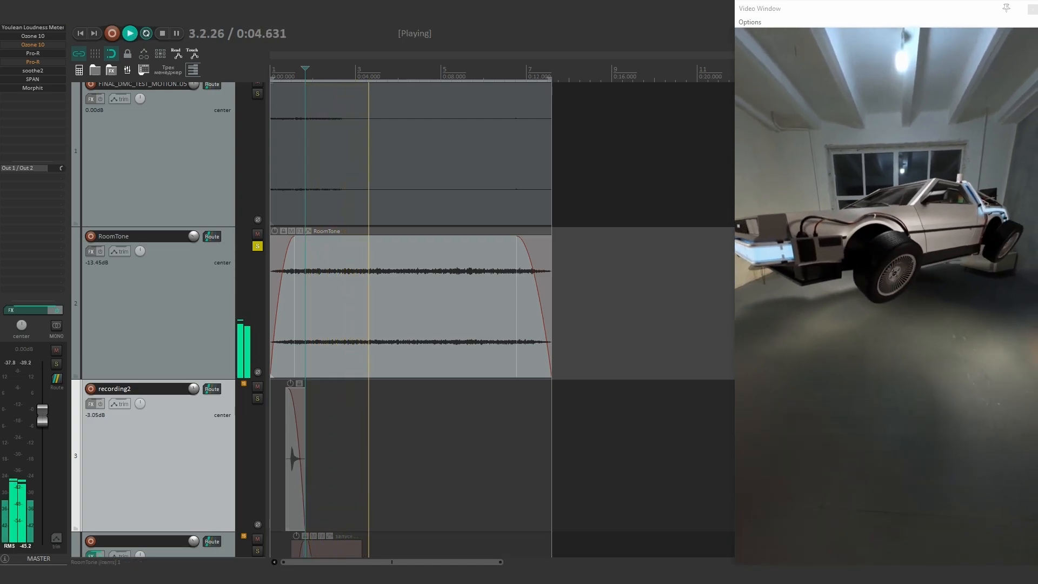
key(space)
click(257, 246)
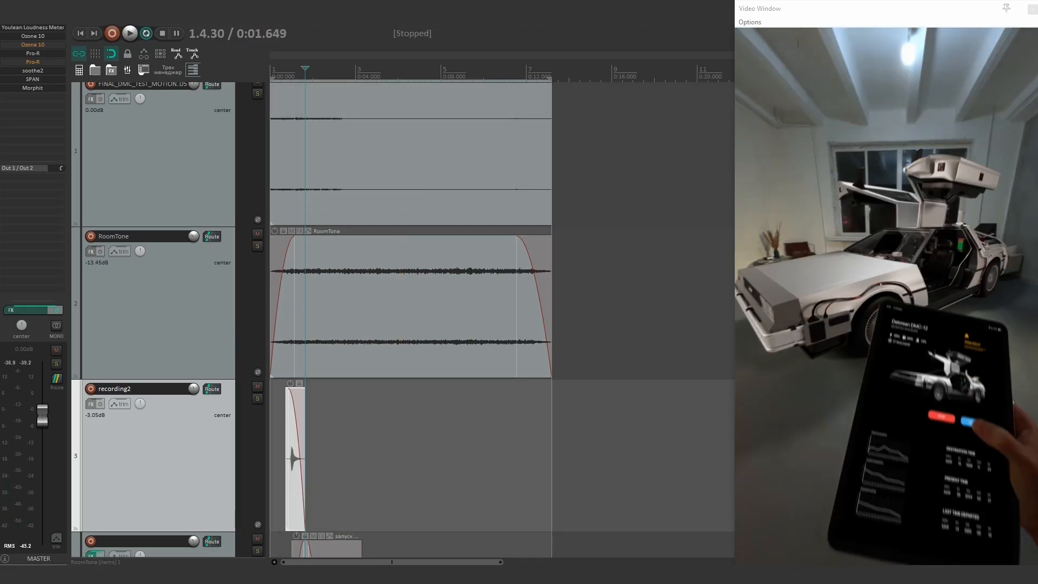
Place the edit cursor just before the recording2 clip and listen to that track on its own.
scroll(292, 162, up, 2)
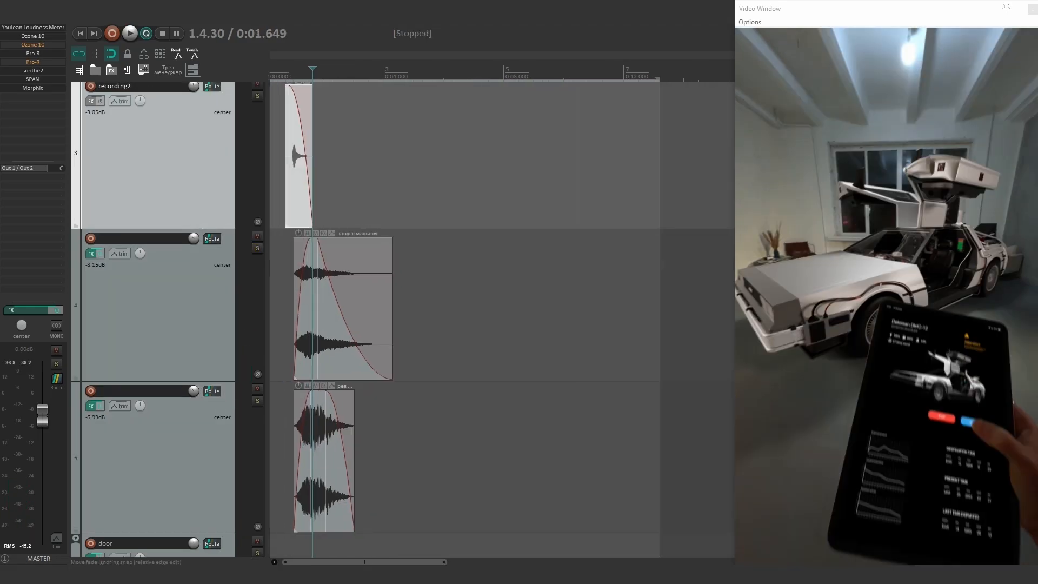
drag(293, 162, 301, 197)
click(286, 194)
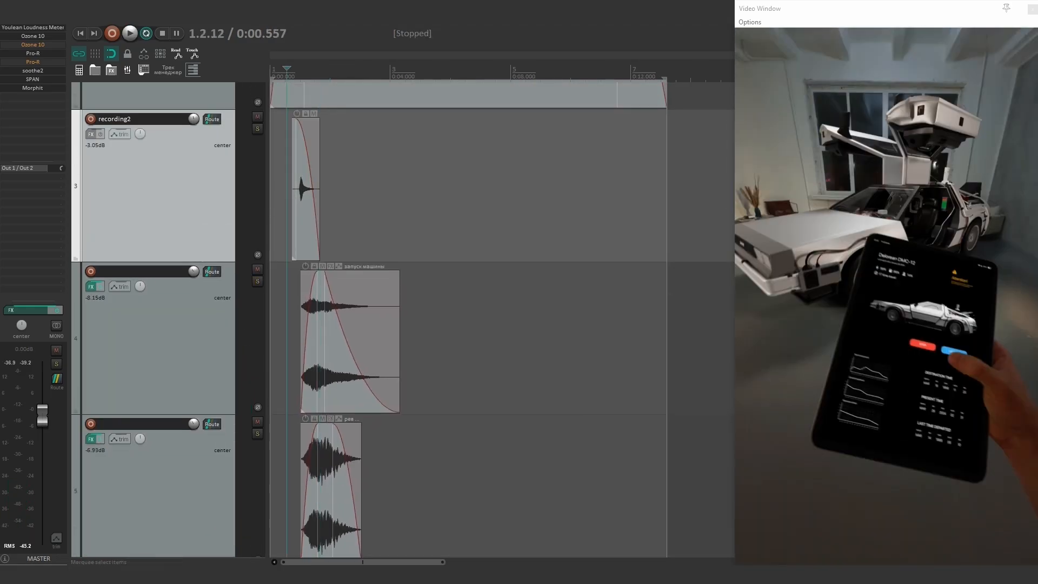
click(257, 129)
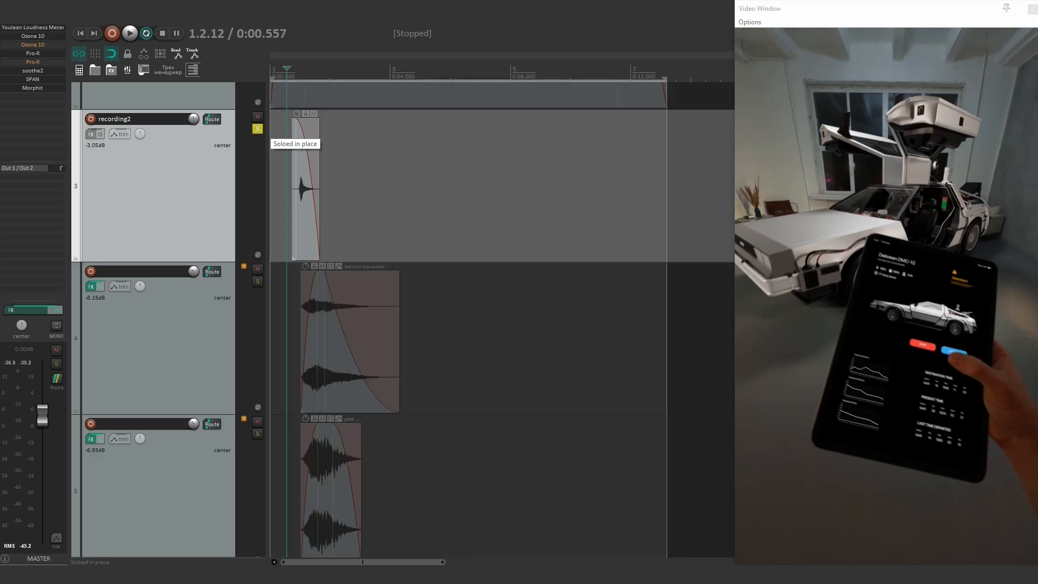
key(space)
click(258, 128)
key(space)
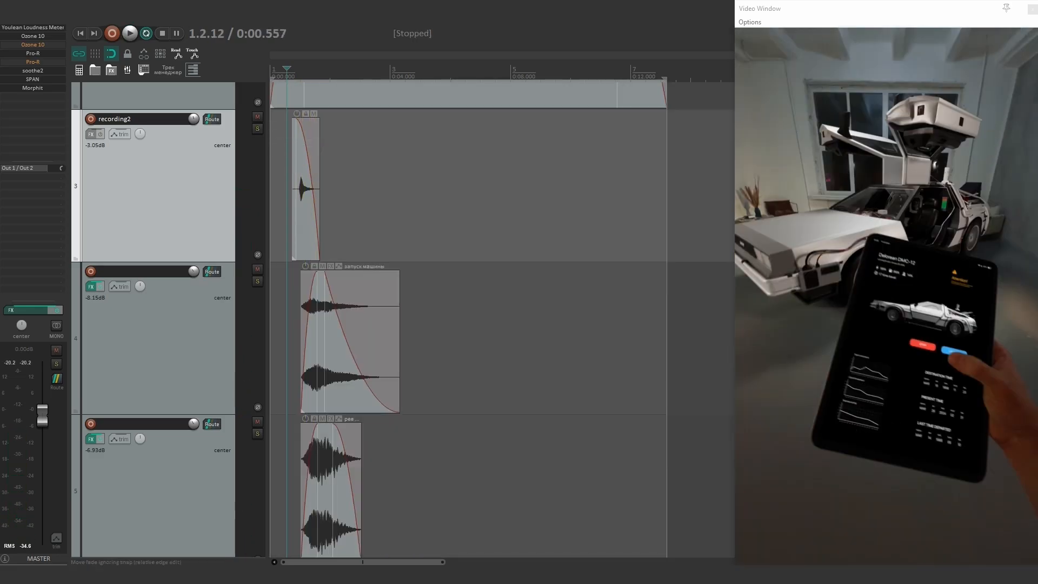
Solo recording2 and the two engine-start tracks below it, and listen to all three against the video.
scroll(503, 324, down, 3)
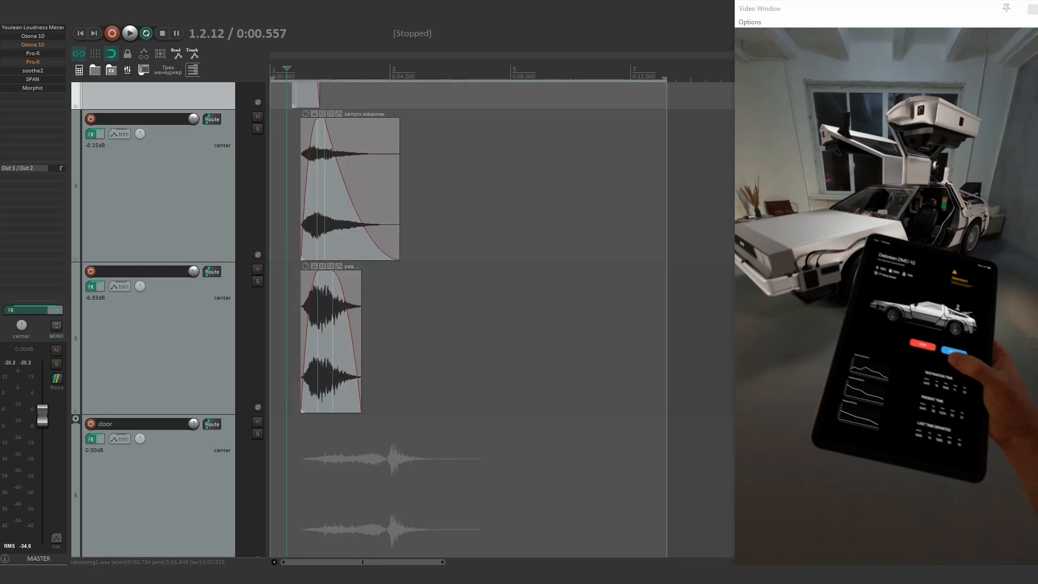
click(257, 128)
click(257, 281)
scroll(257, 281, up, 3)
click(257, 129)
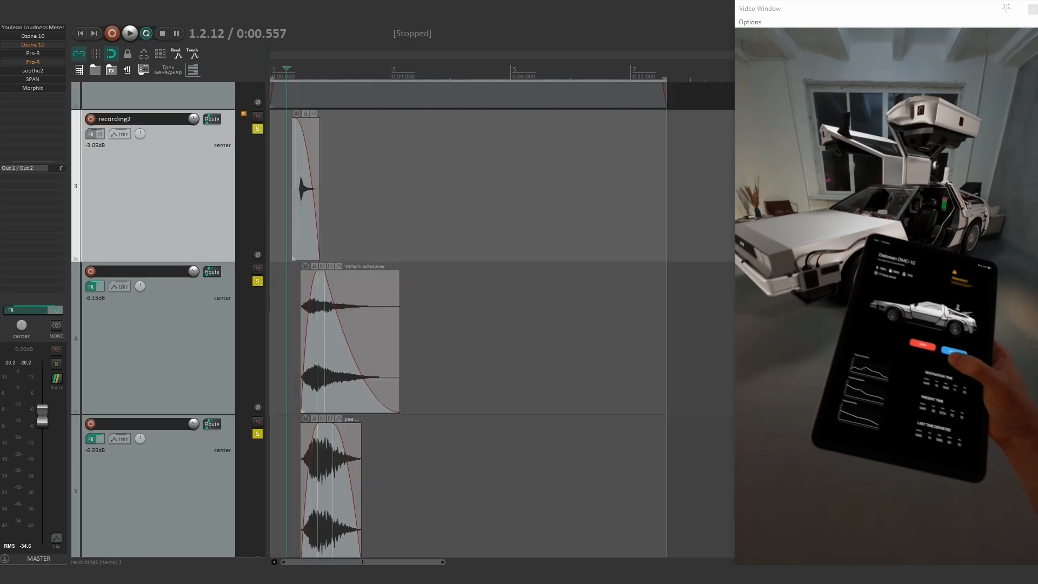
key(space)
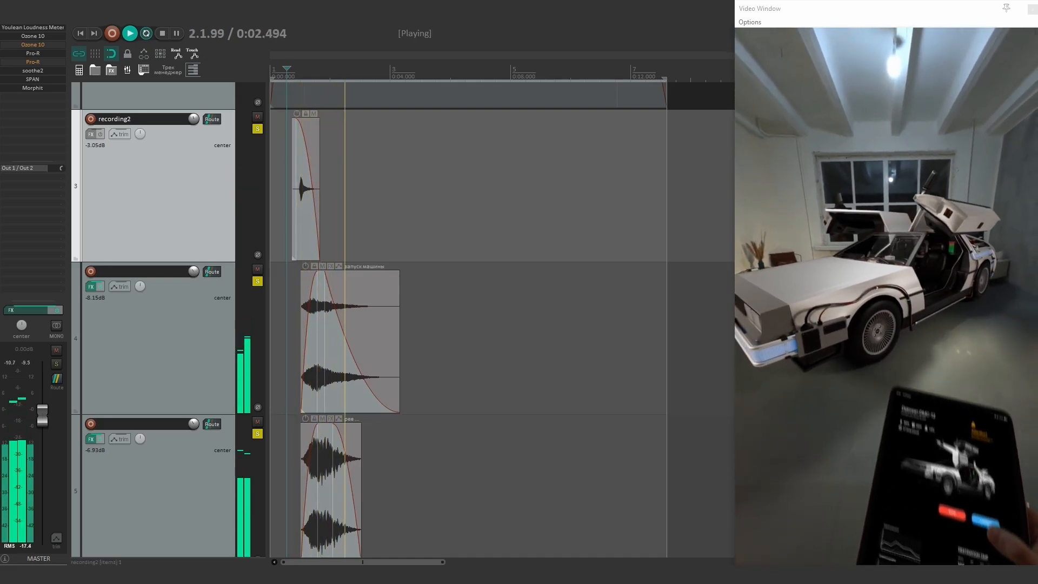
key(space)
Listen to the запуск машины track on its own from the start of its clip, and release its solo.
scroll(378, 324, down, 3)
scroll(378, 325, down, 5)
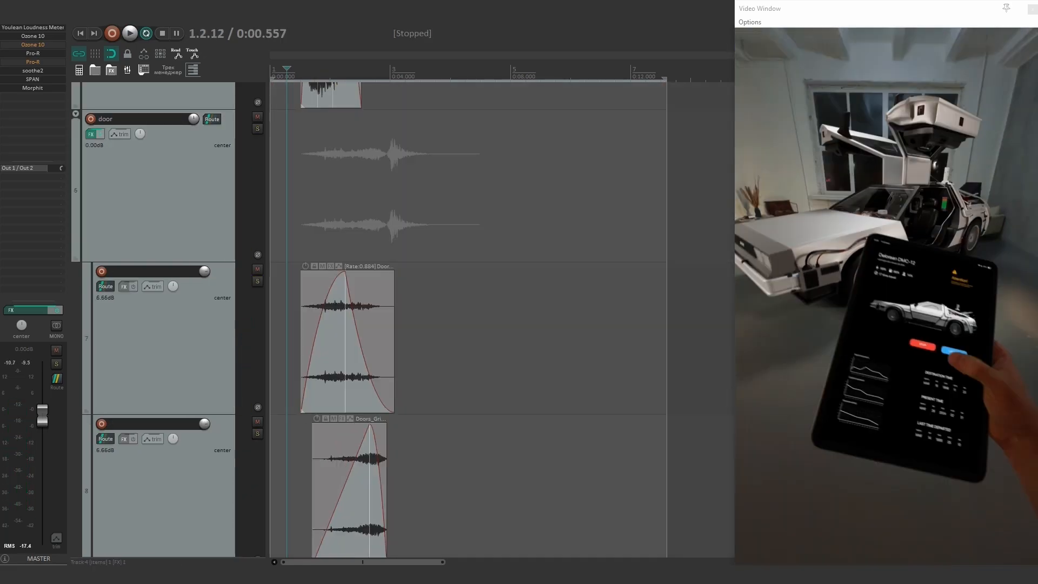
scroll(378, 325, up, 5)
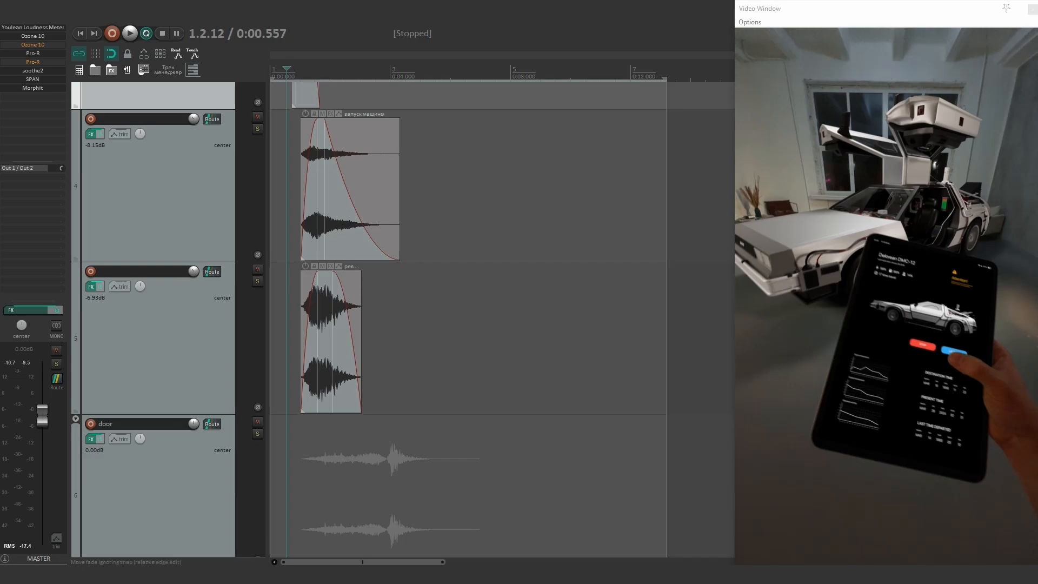
key(space)
click(257, 129)
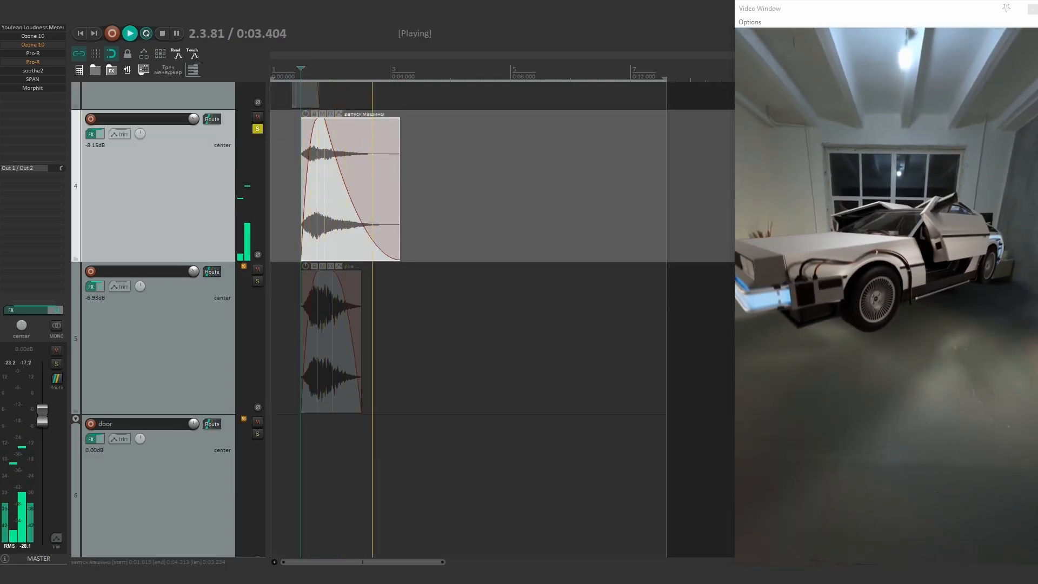
key(space)
click(257, 129)
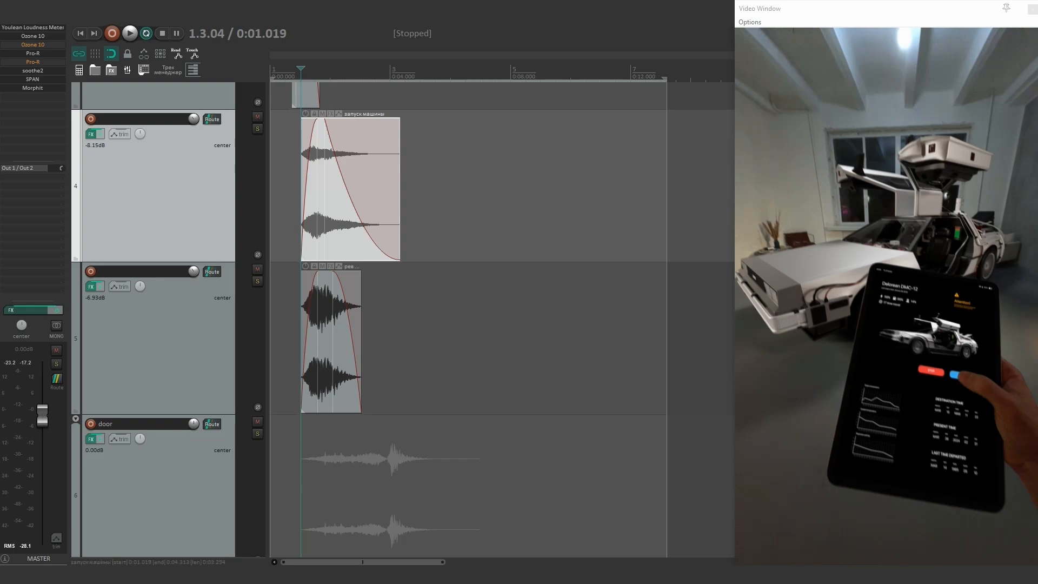
Listen to track 5 and the door group, each soloed against the video.
click(257, 281)
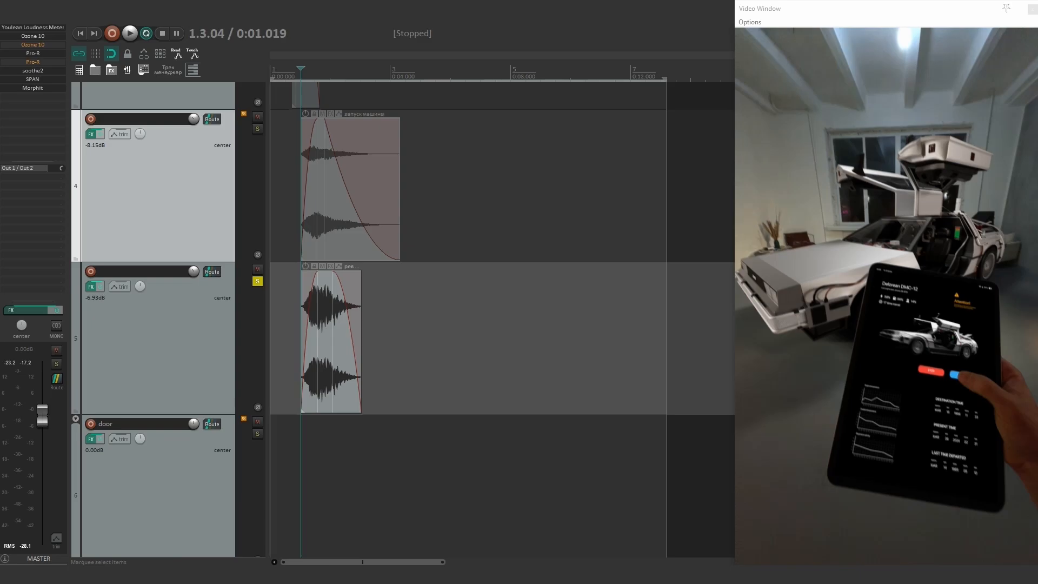
key(space)
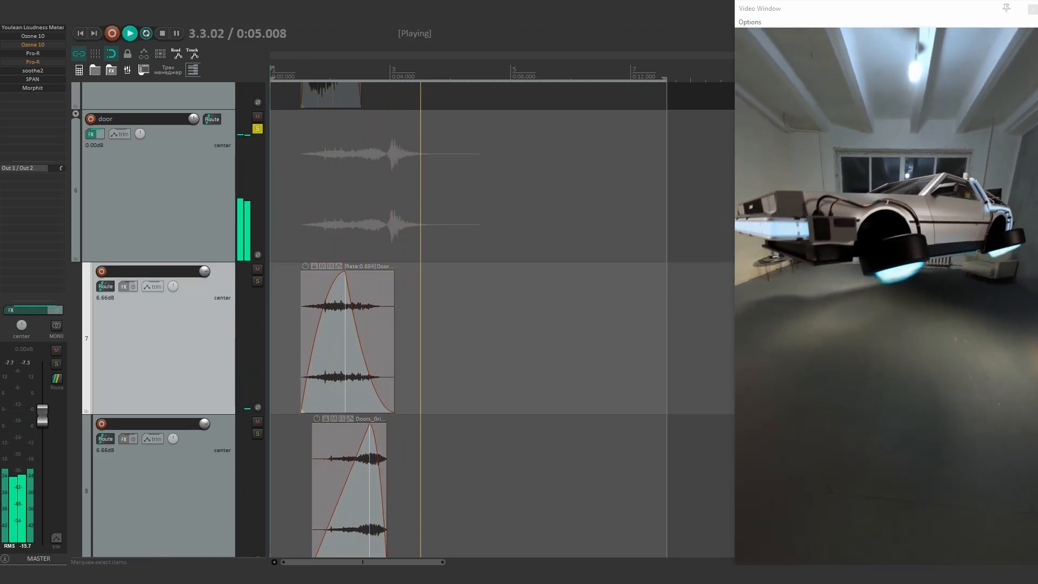
key(space)
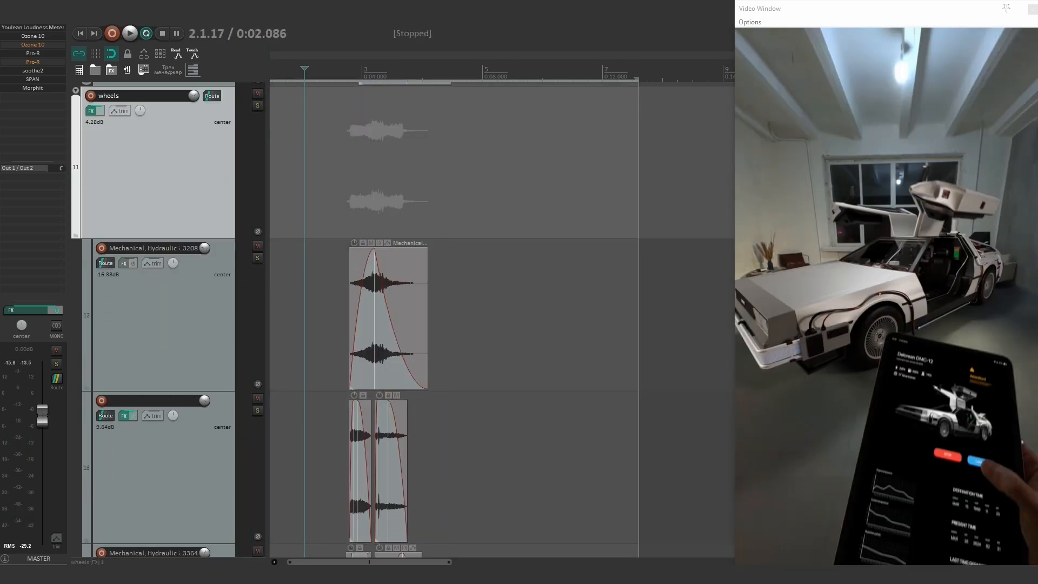
Step the edit cursor through the wheels group's clips to compare their timing with the wheels folding in the video.
click(339, 73)
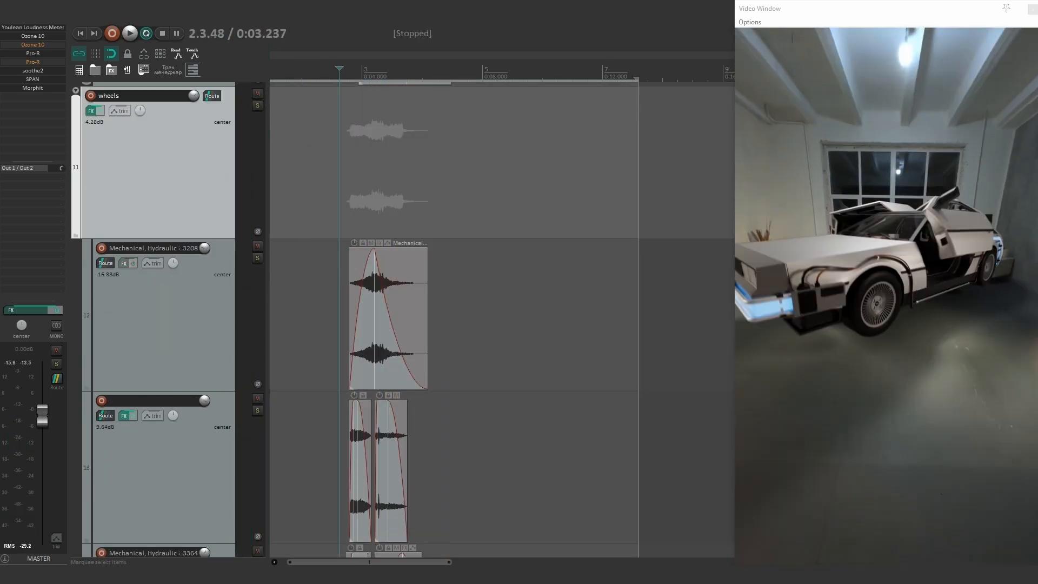
drag(339, 69, 398, 69)
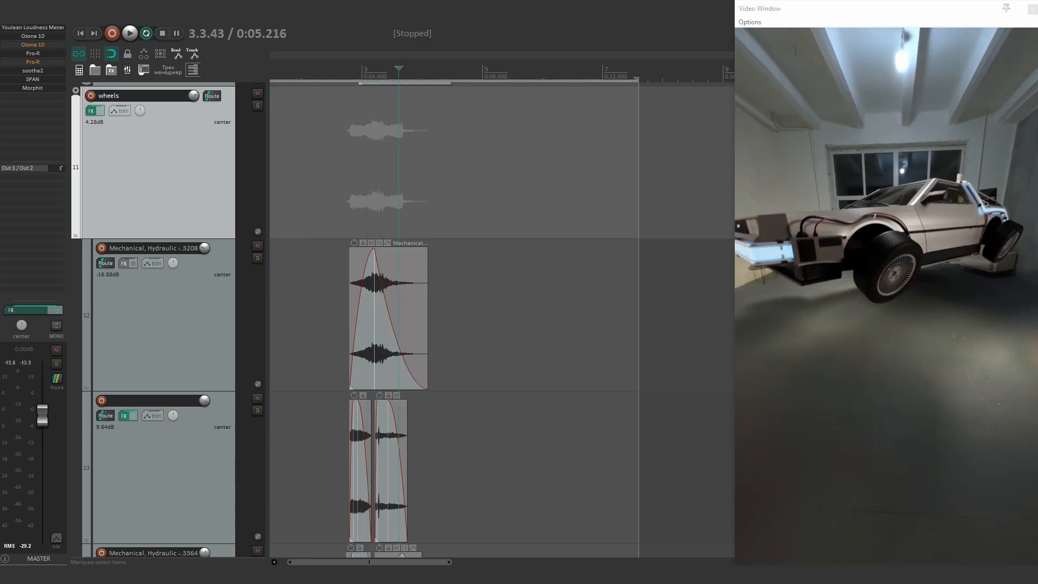
click(354, 162)
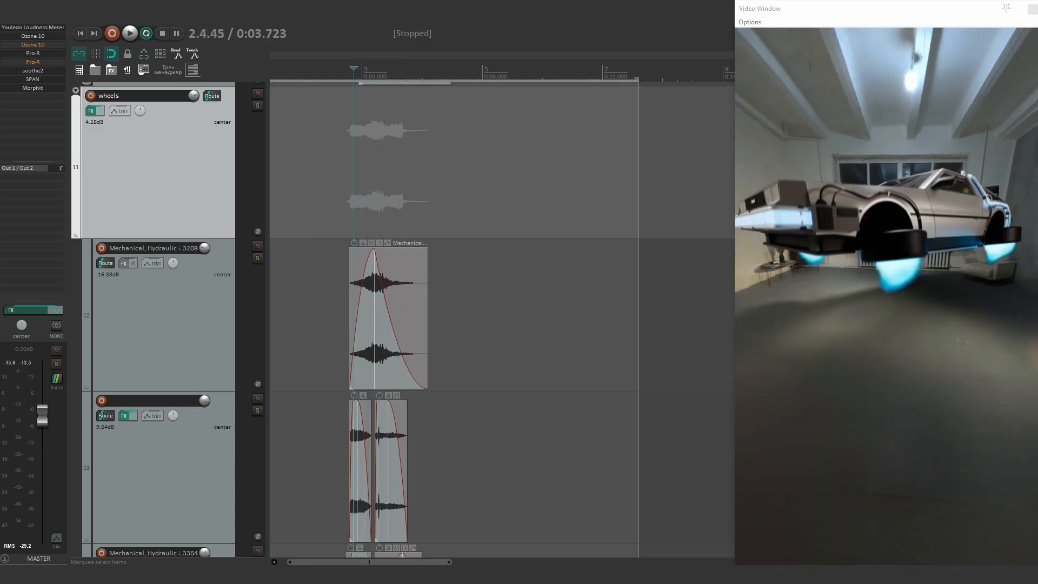
scroll(353, 162, up, 3)
scroll(353, 162, down, 3)
click(373, 162)
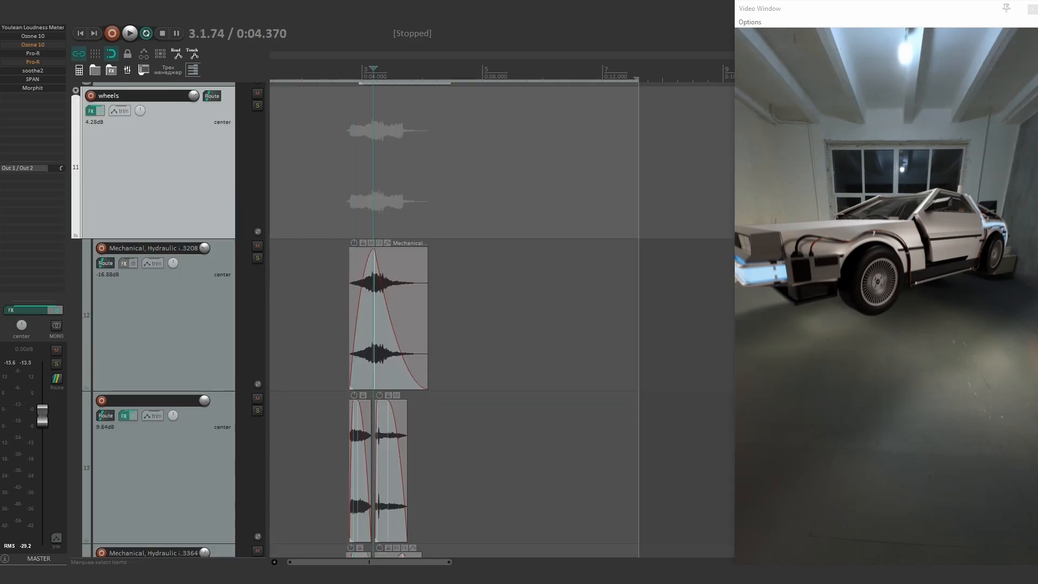
click(398, 162)
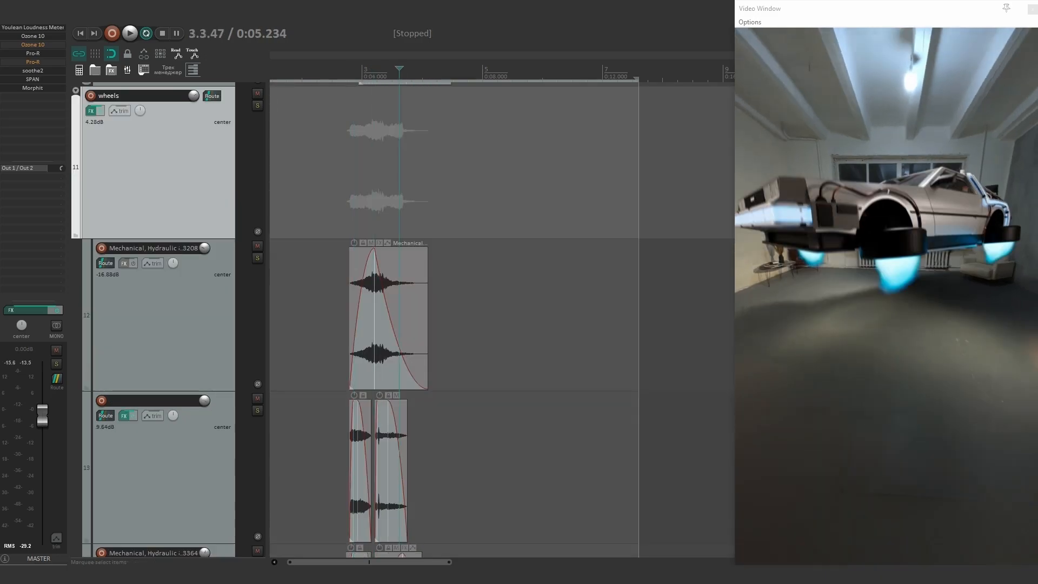
Check the door group's clips against the closing doors by moving the edit cursor through them to 0:03.687.
scroll(399, 162, up, 5)
click(283, 163)
click(320, 162)
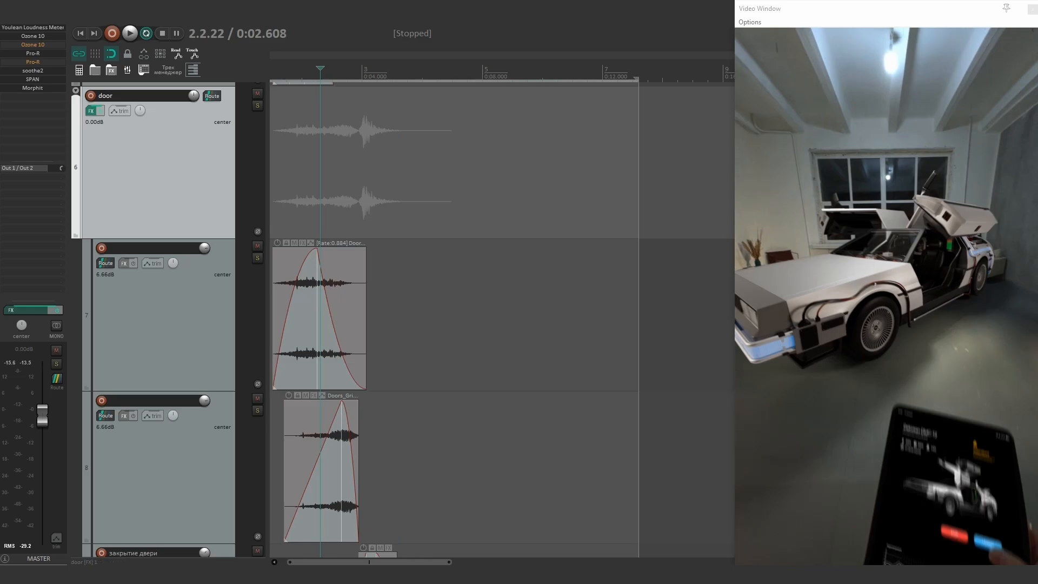
click(352, 162)
scroll(257, 105, down, 1)
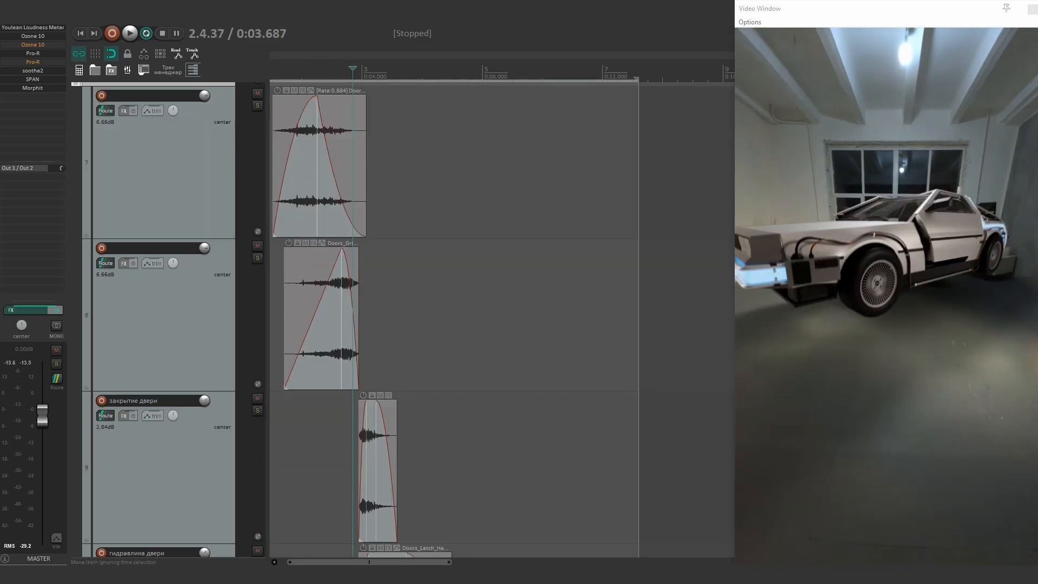
scroll(264, 108, up, 1)
Listen to the engine group soloed and examine its layered tracks with their volume and pitch shifter envelopes.
key(space)
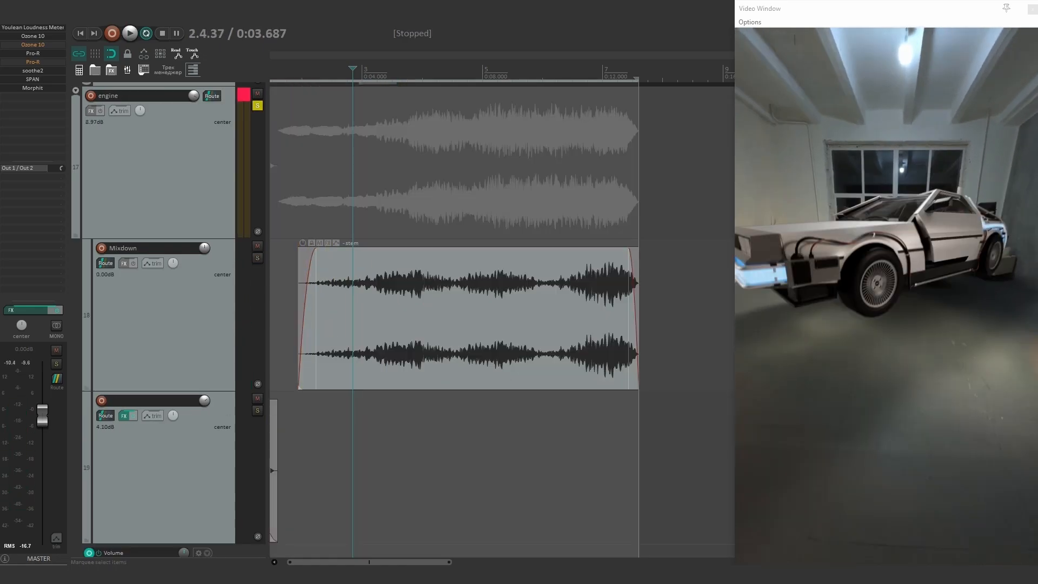
scroll(283, 459, down, 1)
scroll(283, 460, down, 1)
scroll(283, 460, left, 1)
scroll(280, 459, down, 1)
click(278, 459)
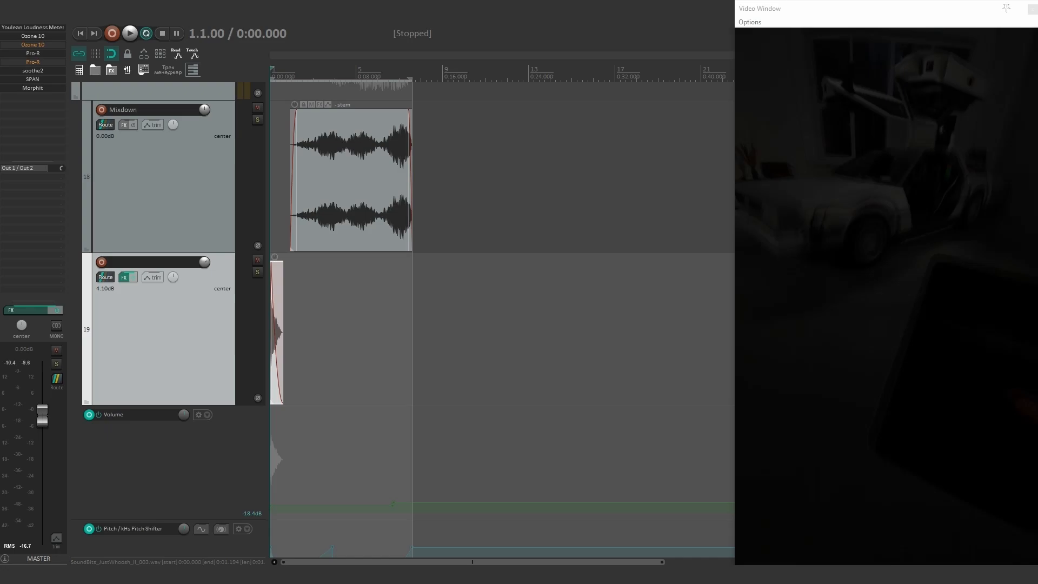
scroll(346, 270, down, 6)
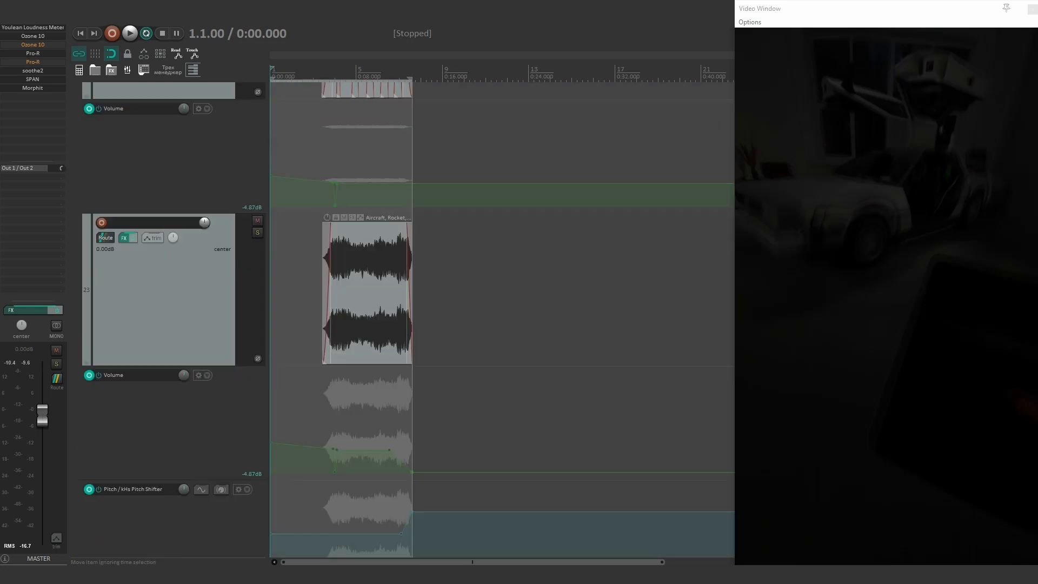
scroll(345, 270, down, 8)
scroll(346, 271, up, 5)
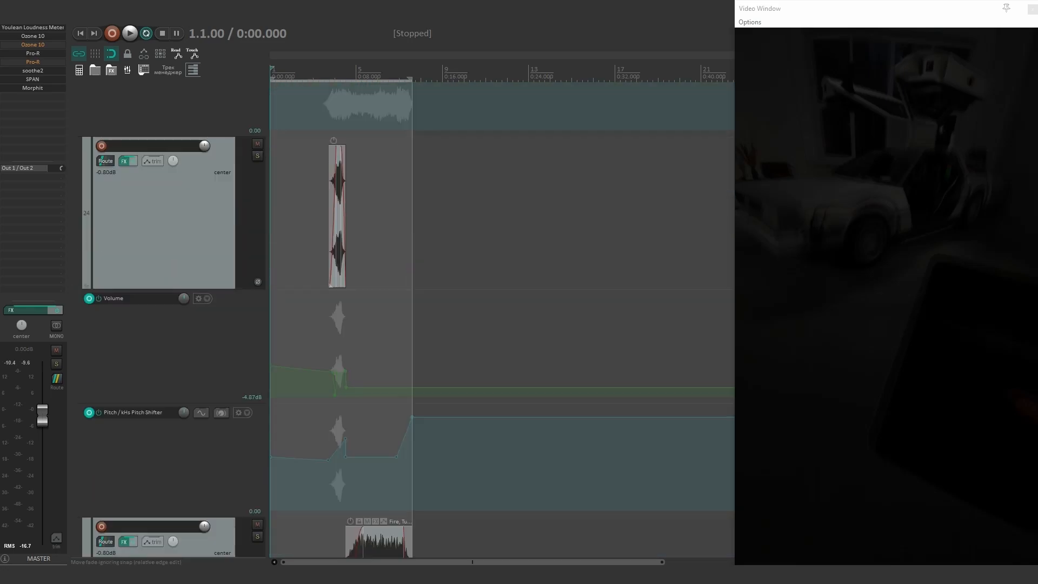
scroll(346, 270, up, 8)
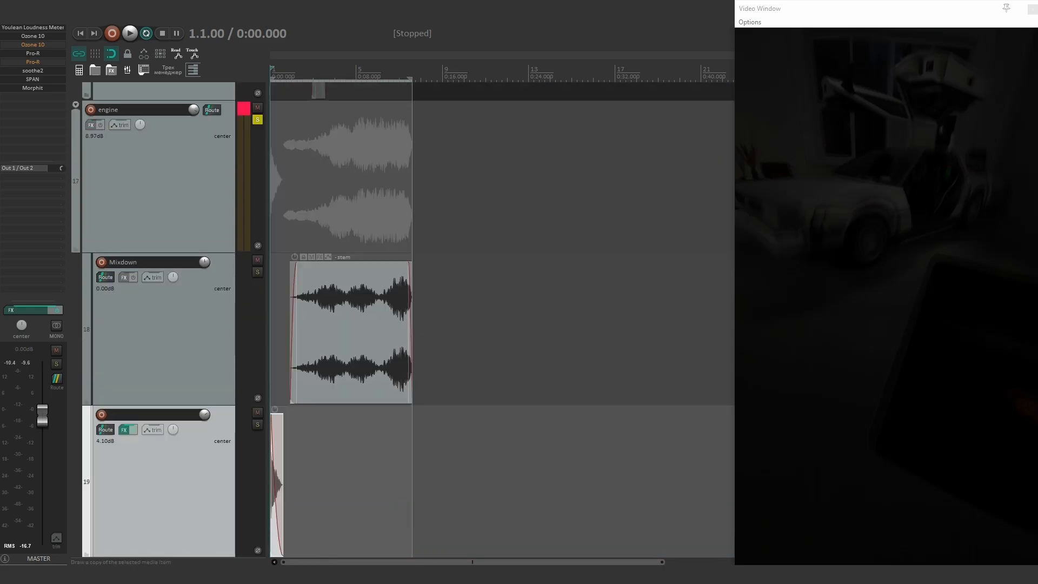
scroll(285, 330, up, 3)
Listen to the Mixdown track soloed from its clip start, set the engine group's volume to 0.00 dB and release the solo.
click(292, 330)
click(297, 330)
key(F6)
key(space)
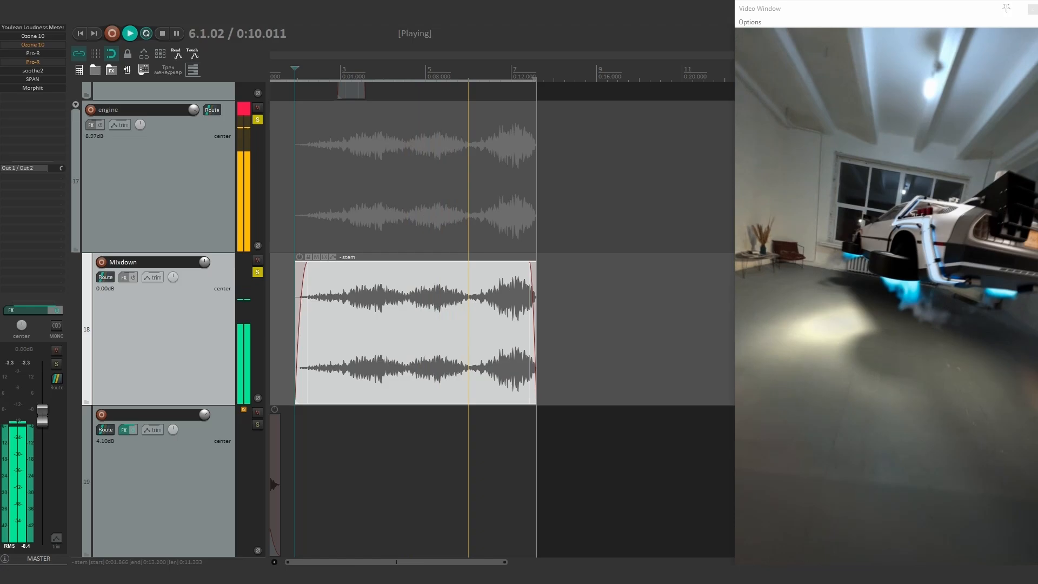
drag(193, 109, 193, 124)
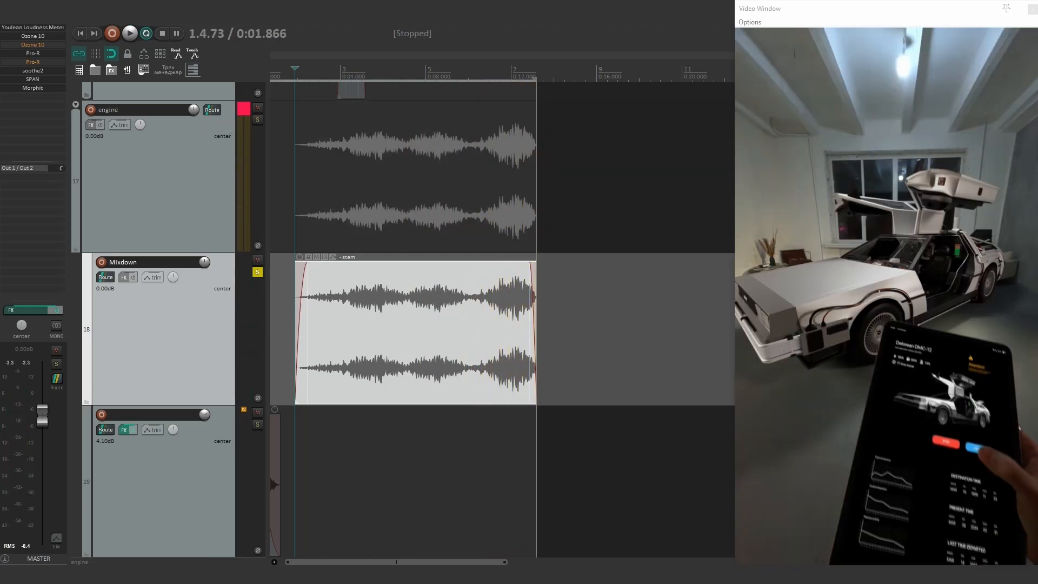
click(257, 272)
Add the kHs Pitch Shifter effect to the Mixdown track and place its window beside the clip.
drag(416, 329, 430, 226)
scroll(430, 226, up, 2)
click(124, 181)
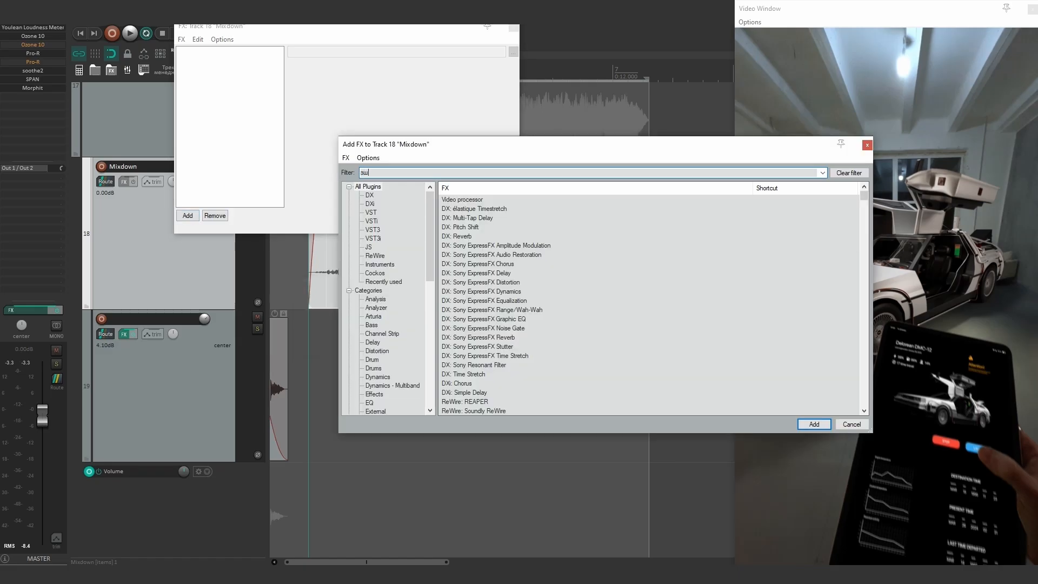
text(зшесh)
double_click(487, 237)
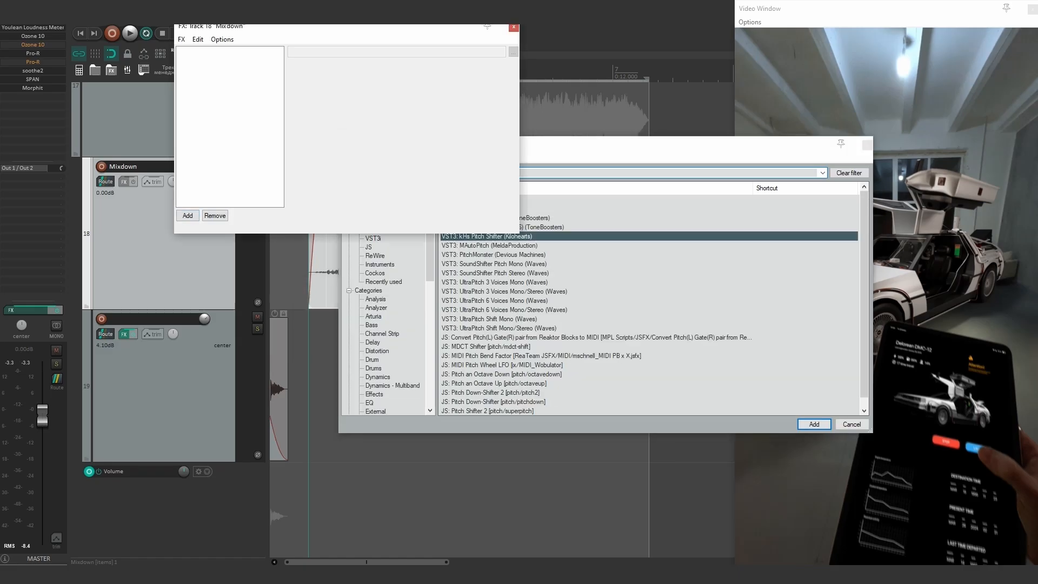
drag(351, 26, 215, 204)
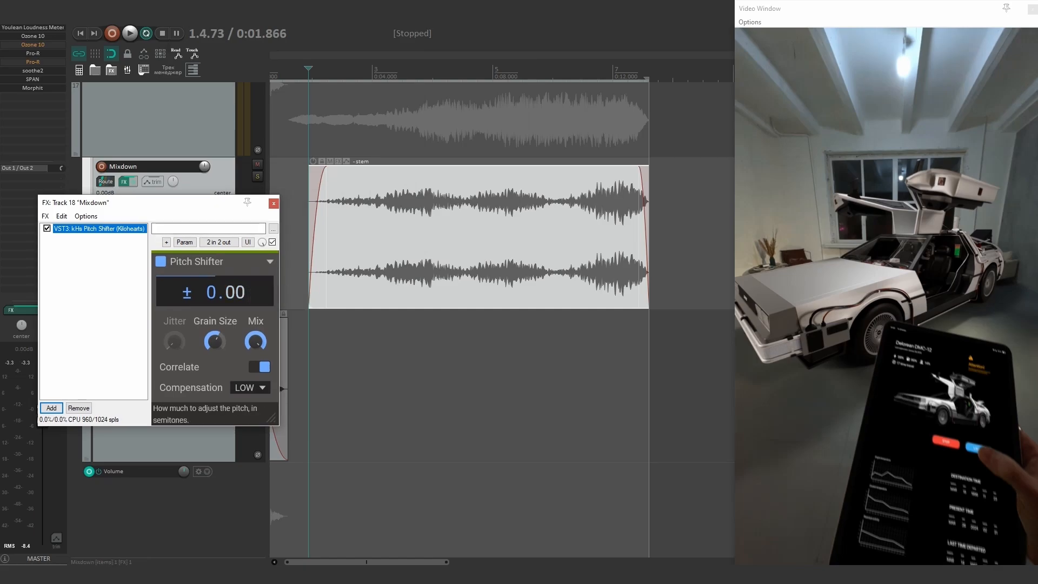
Solo the Mixdown track and try different pitch shifts during playback, including -9.00 semitones.
click(257, 177)
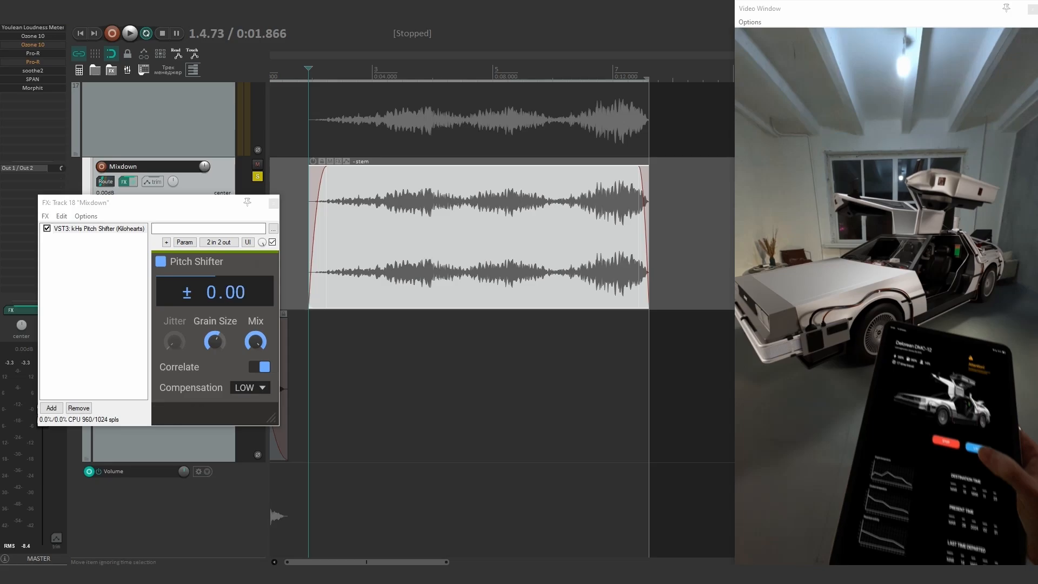
key(space)
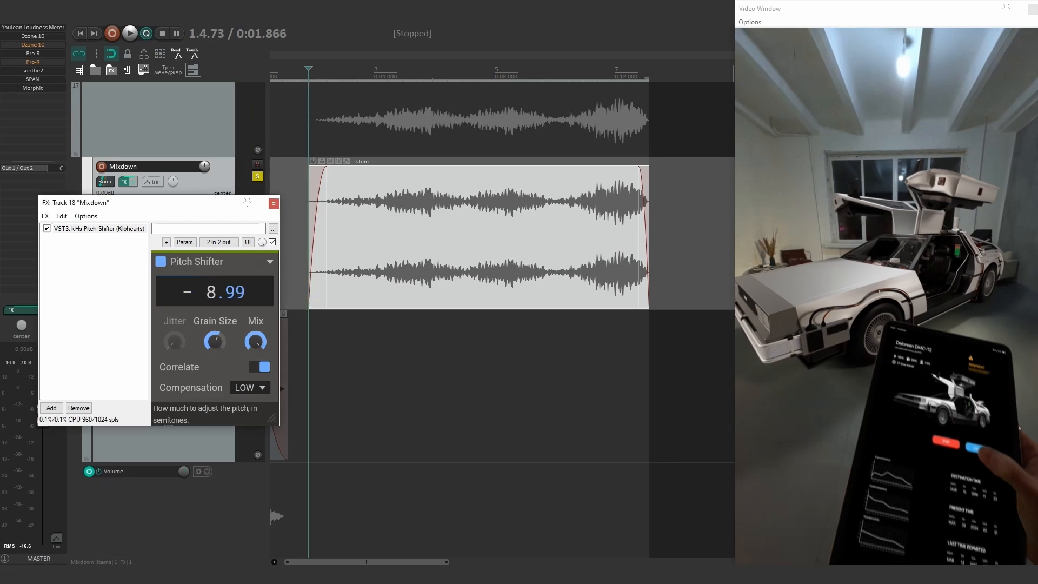
key(space)
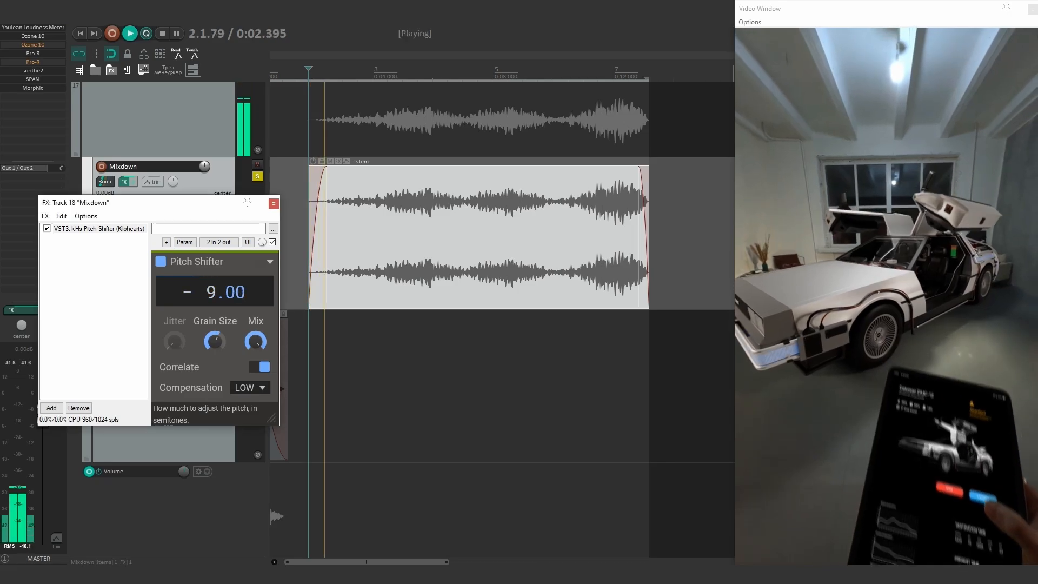
drag(211, 292, 211, 263)
key(space)
Remove the Pitch Shifter from the Mixdown track, close its effects window and release the track's solo.
click(100, 229)
key(Delete)
click(274, 203)
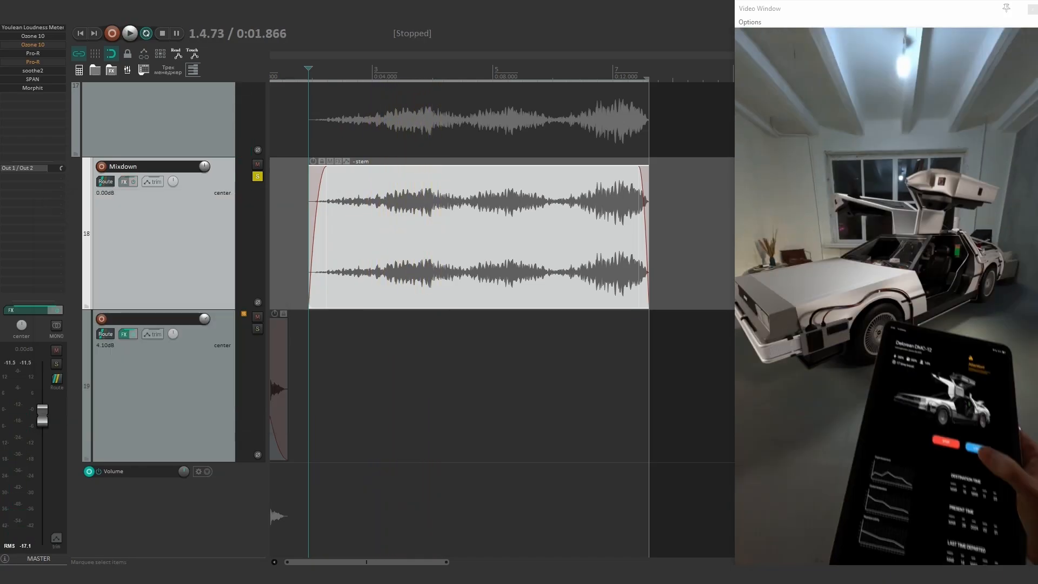
click(257, 176)
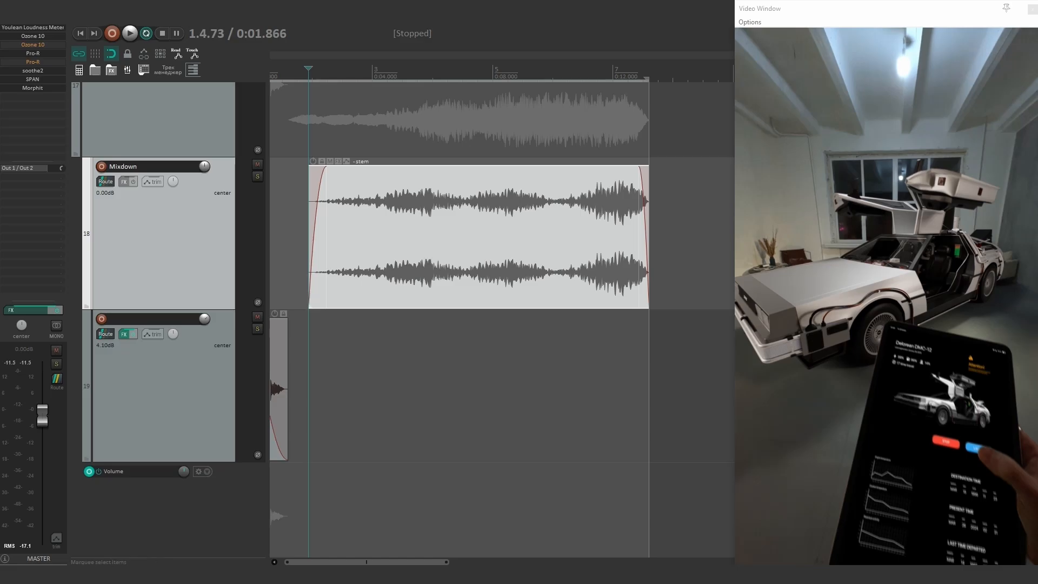
Move the edit cursor along the Mixdown clip to 0:05.494 and 0:06.937 to view the hovering car.
scroll(502, 319, down, 2)
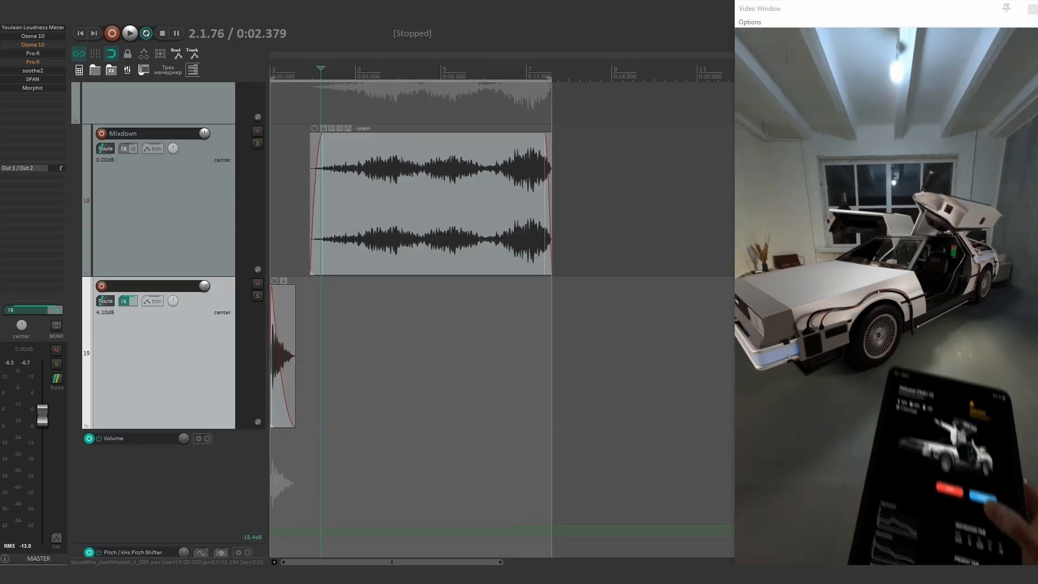
drag(321, 69, 387, 68)
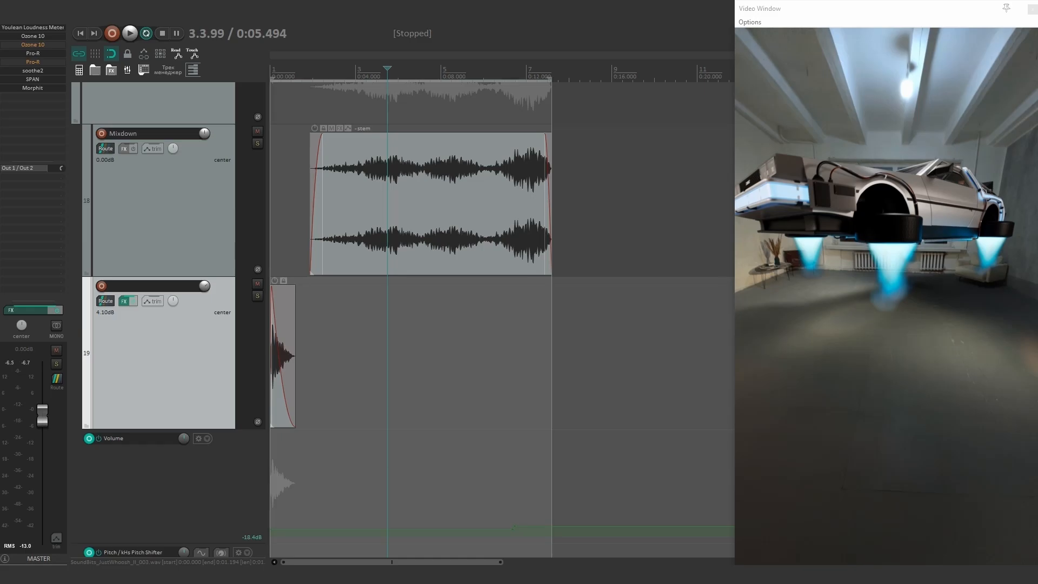
click(418, 354)
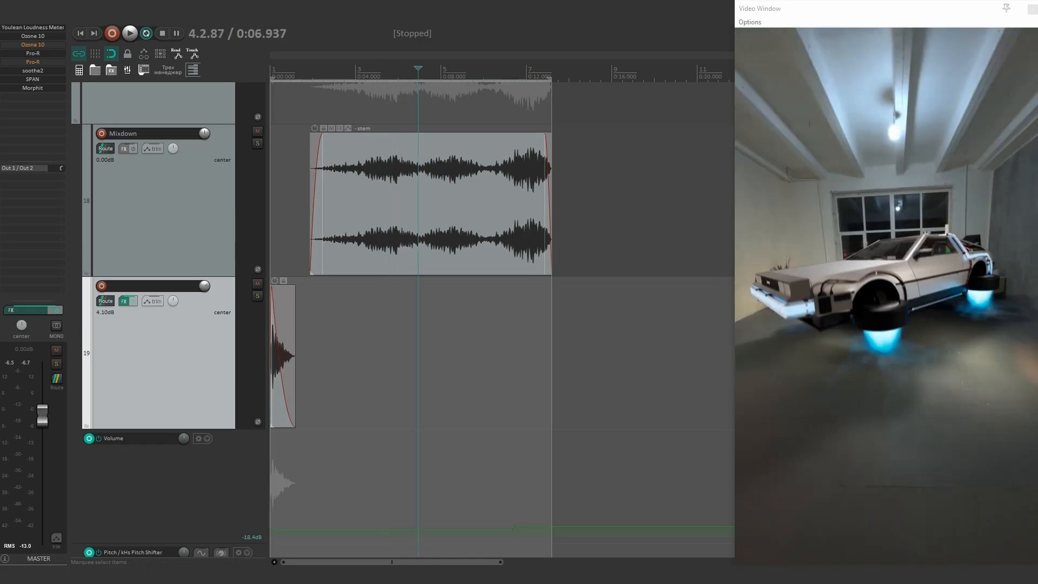
Solo track 20 with the pulse clip and play it against the video to audition it.
scroll(258, 213, down, 8)
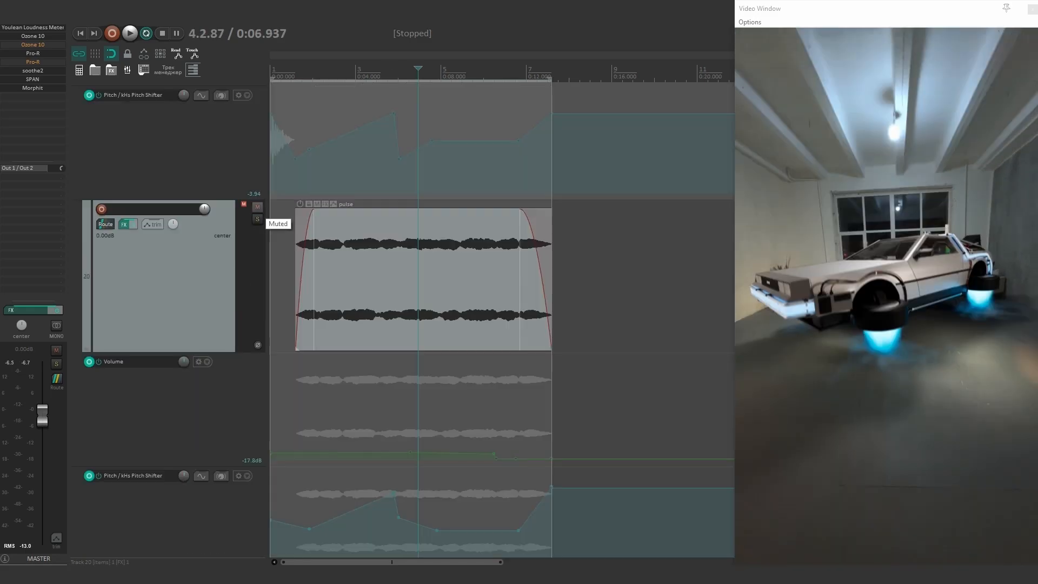
click(257, 219)
key(space)
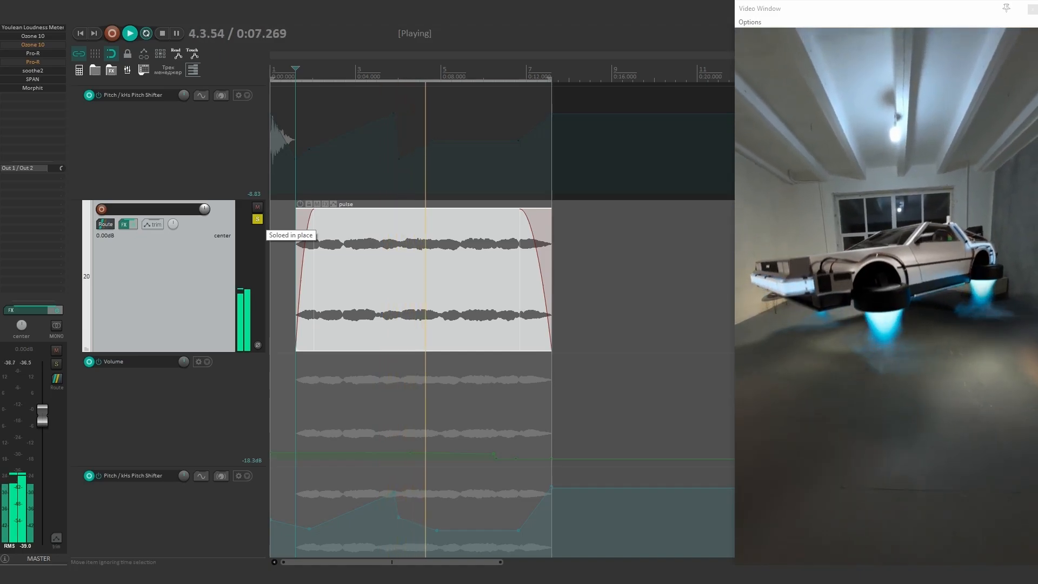
scroll(410, 324, down, 5)
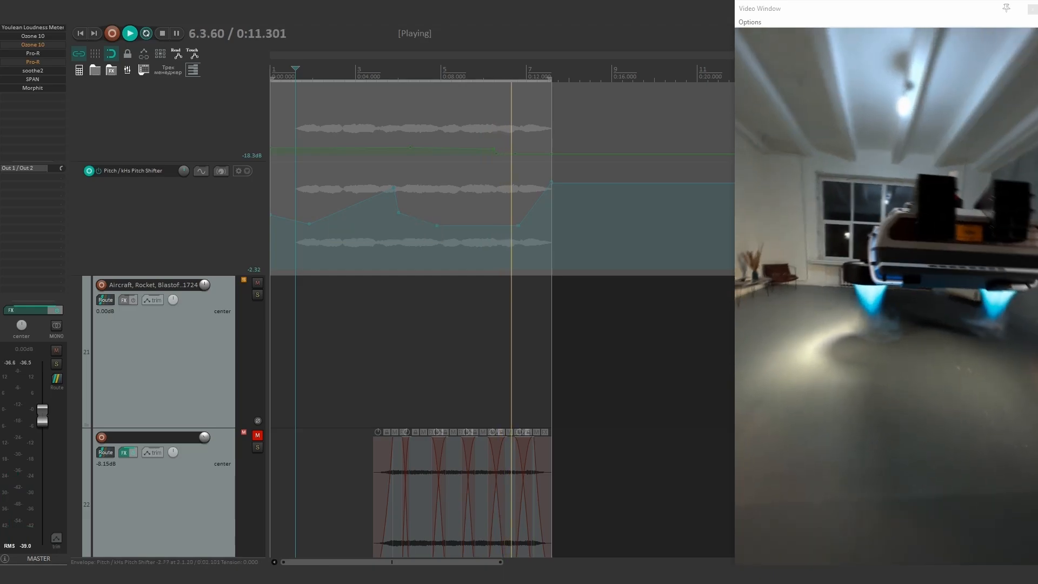
scroll(411, 324, down, 3)
key(space)
Unmute and solo track 22, and play its crossfaded clips from 0:04.683.
click(257, 283)
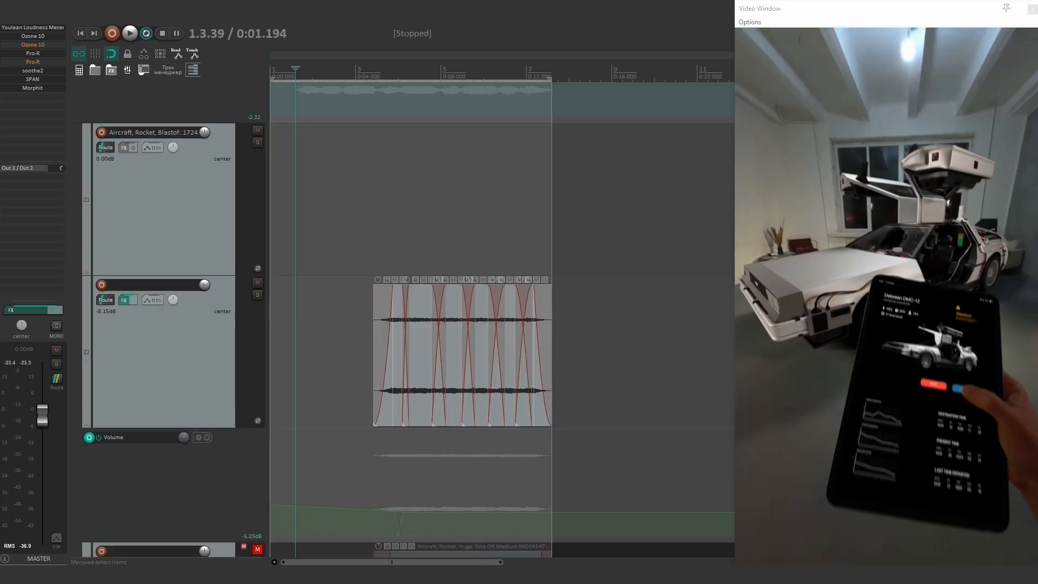
click(257, 294)
click(370, 351)
scroll(370, 351, down, 2)
scroll(370, 351, right, 1)
key(space)
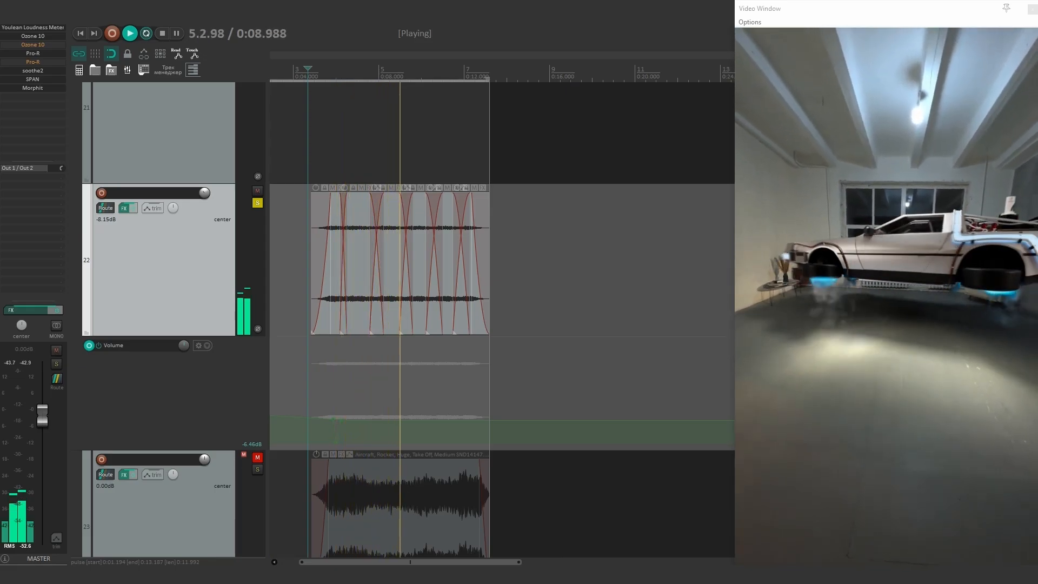
key(space)
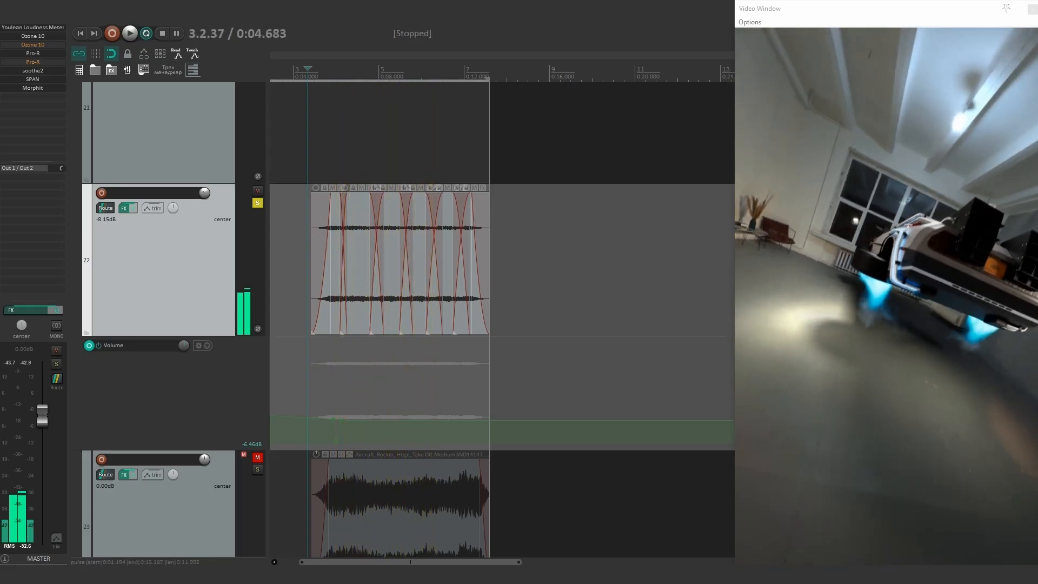
Unmute track 24 with the short clip near the start of the hover section.
scroll(260, 210, down, 8)
scroll(257, 228, down, 2)
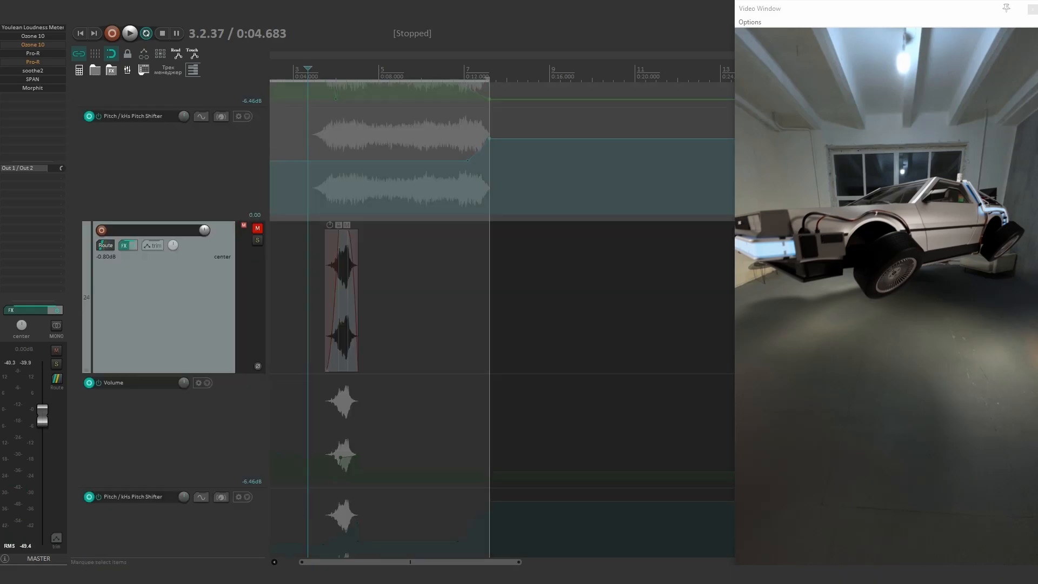
click(257, 228)
scroll(258, 228, down, 4)
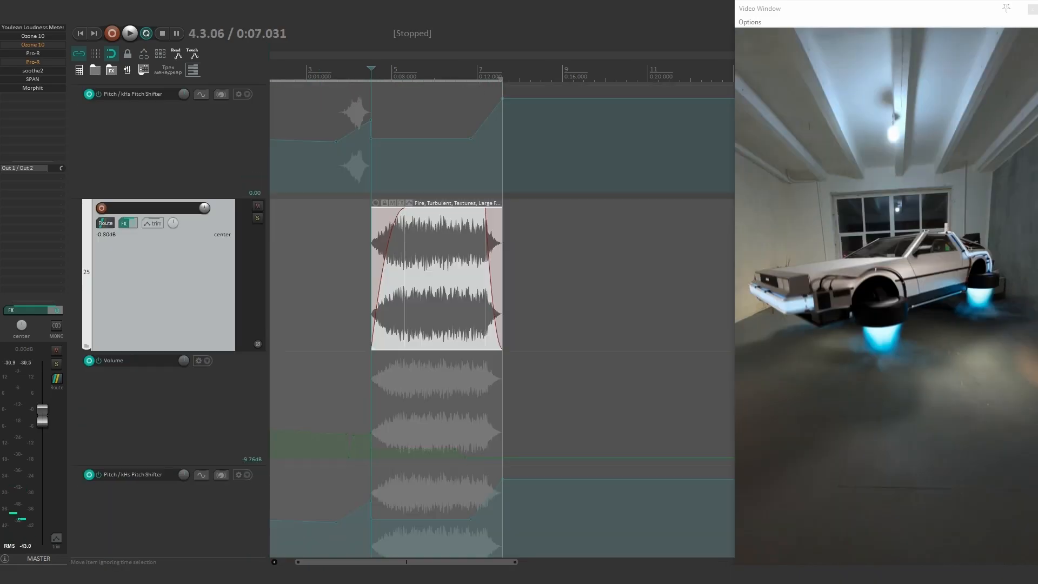
Solo track 23 with the Aircraft, Rocket, Huge, Take Off clip and play it to audition the sound.
scroll(502, 319, up, 4)
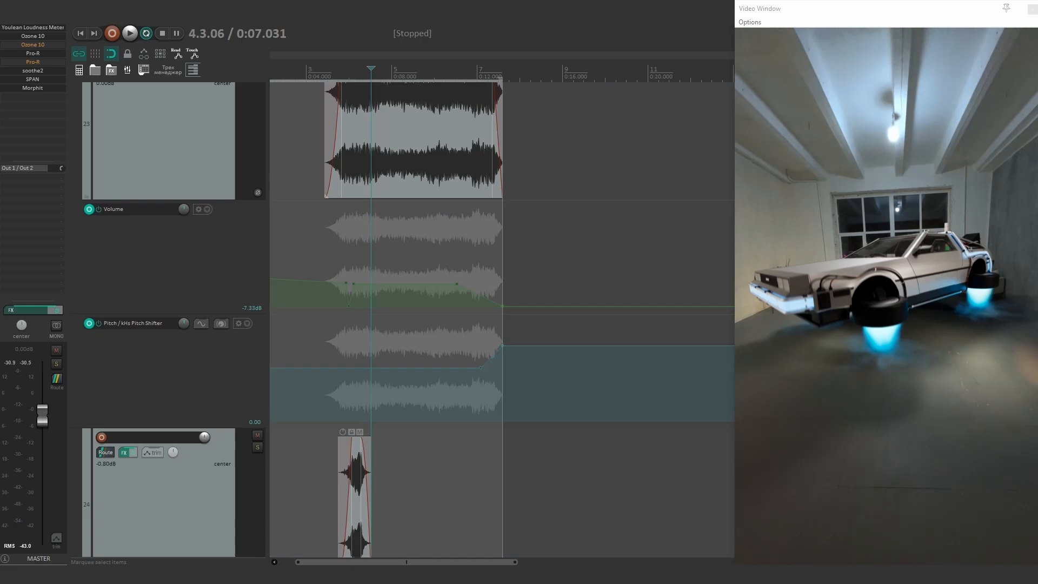
scroll(502, 319, up, 1)
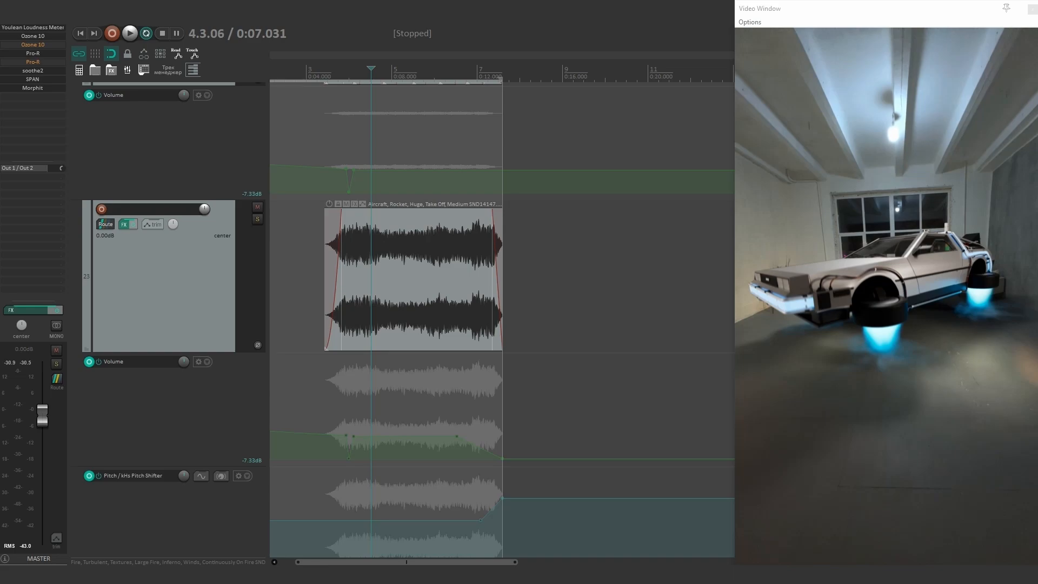
click(257, 219)
key(space)
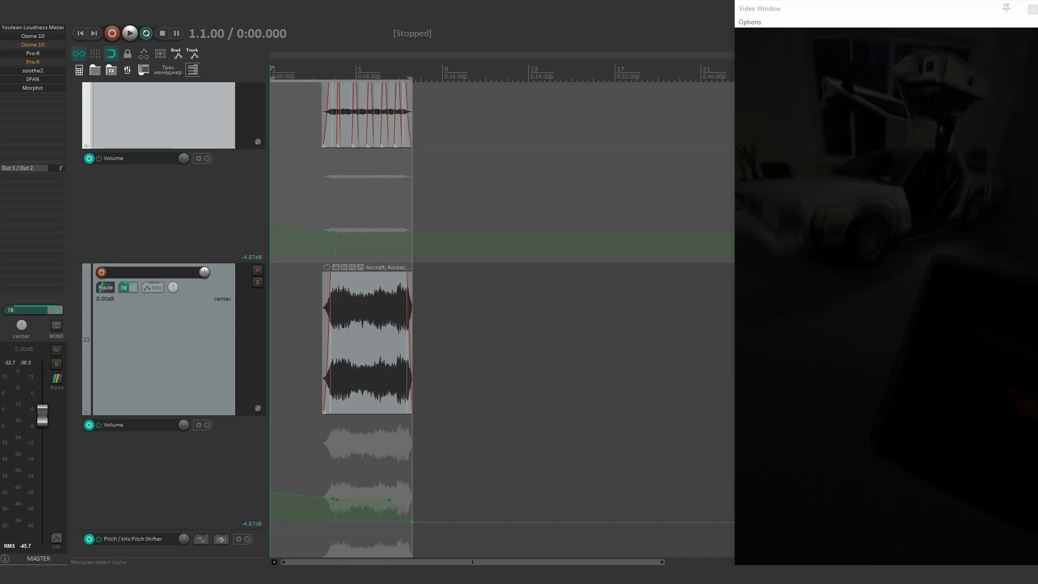
Look through the remaining sound effect tracks, including the door group and the User Interface tracks.
scroll(503, 319, down, 5)
scroll(337, 269, down, 8)
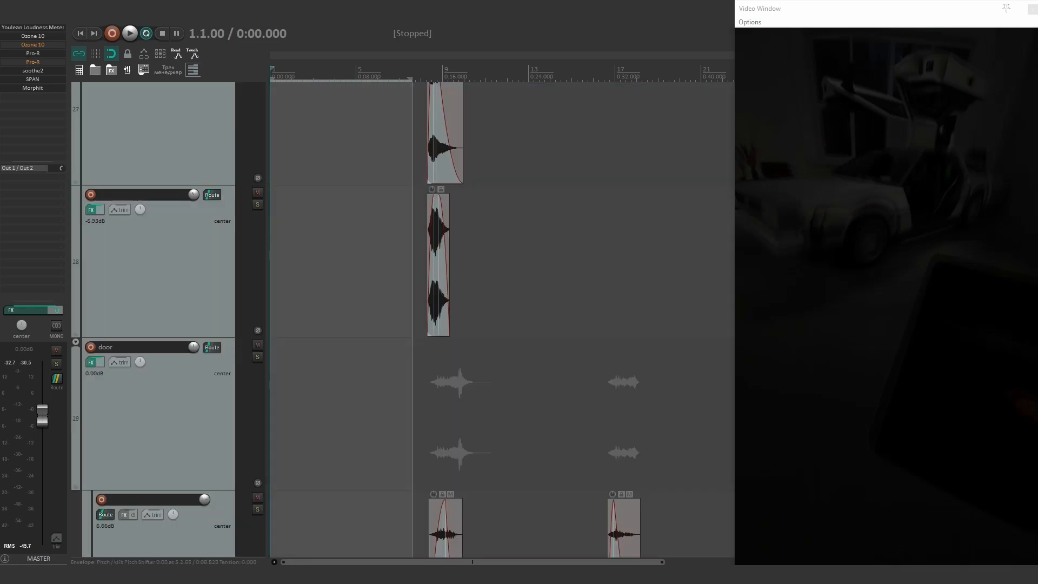
scroll(338, 269, down, 2)
scroll(405, 239, down, 10)
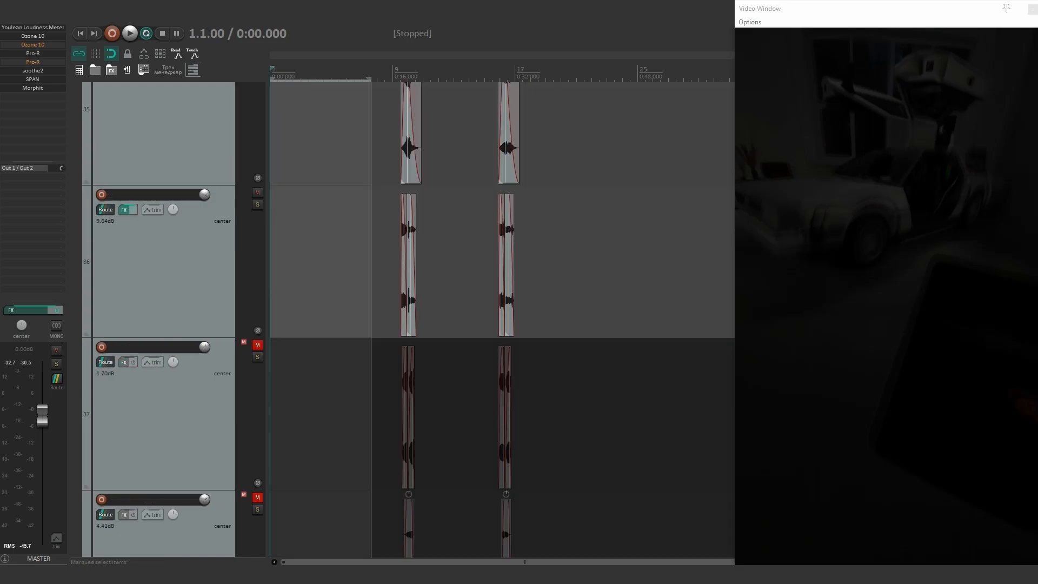
scroll(405, 238, up, 2)
scroll(405, 239, down, 8)
scroll(406, 239, up, 10)
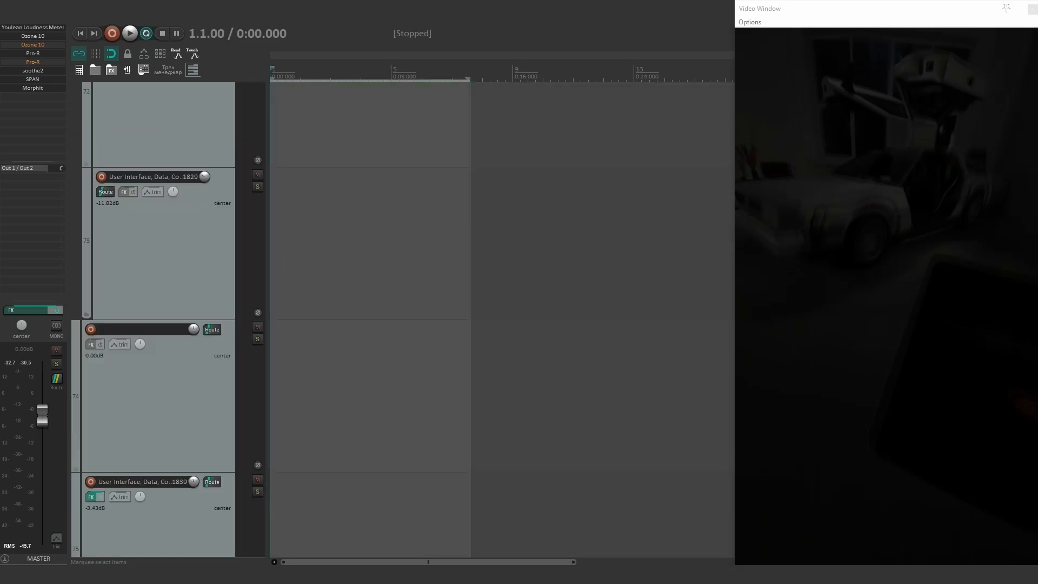
scroll(452, 243, up, 4)
scroll(378, 243, down, 1)
Solo the track 53 thunder group and play it from 0:10.822 with its effects bypassed.
click(366, 249)
scroll(366, 248, down, 1)
scroll(378, 249, down, 1)
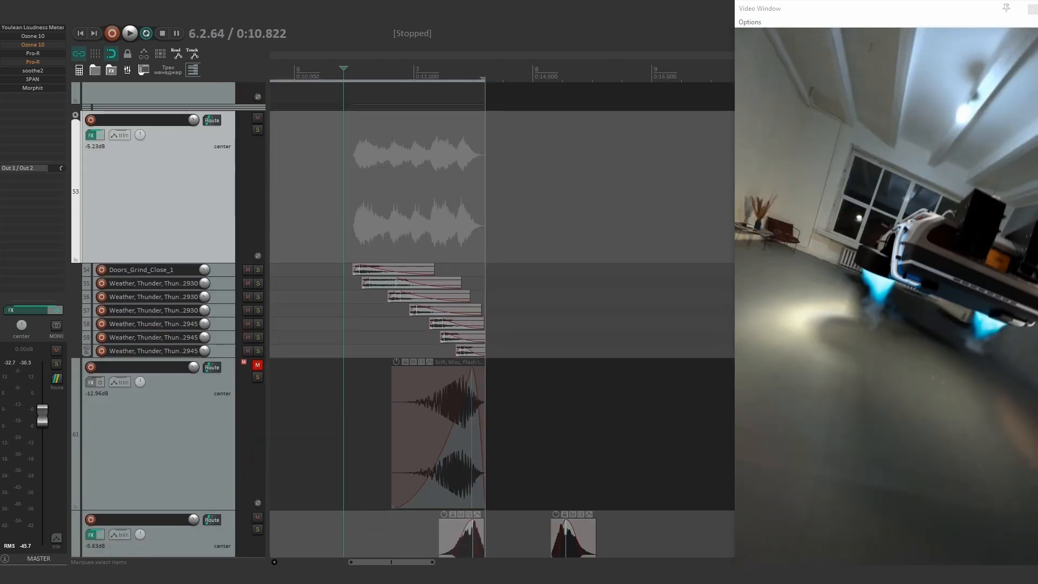
click(257, 130)
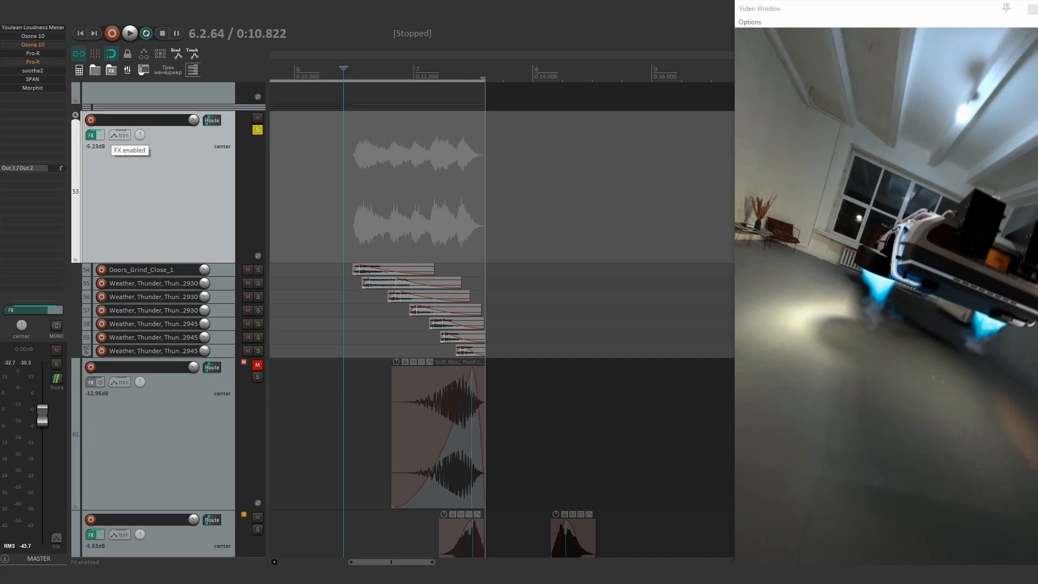
click(100, 135)
key(space)
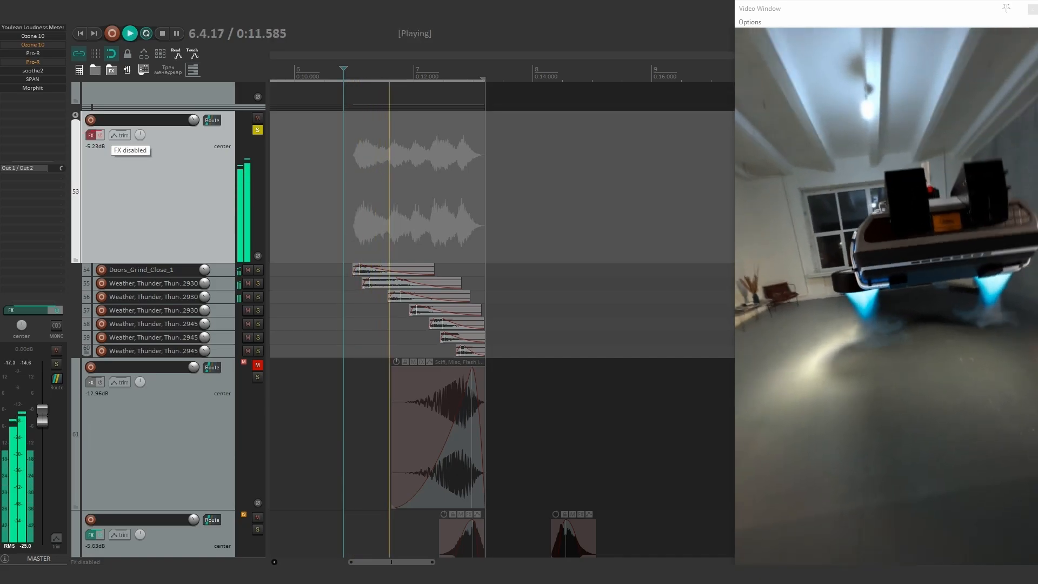
key(space)
Re-enable the track 53 effects, expand its child tracks to full height and play the group again.
click(100, 135)
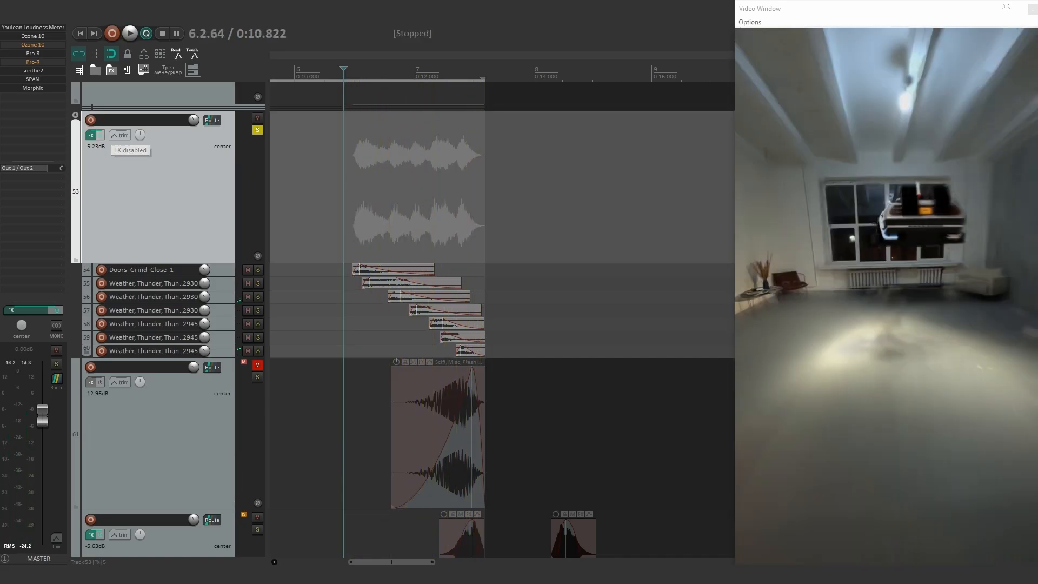
click(75, 115)
key(space)
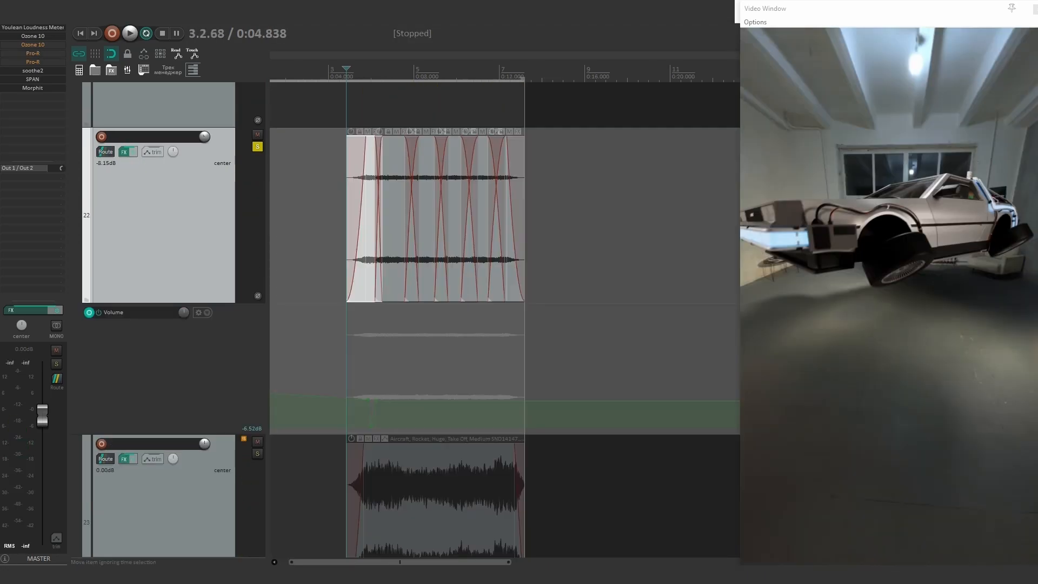
Compare tracks 22 to 25 with and without their effects during soloed playback.
drag(440, 216, 446, 238)
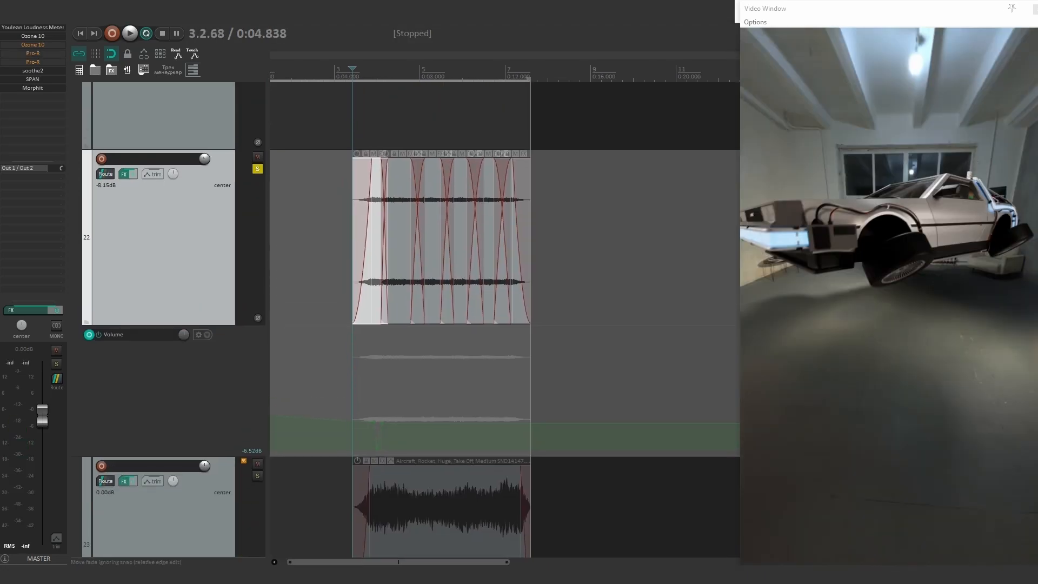
click(133, 174)
key(space)
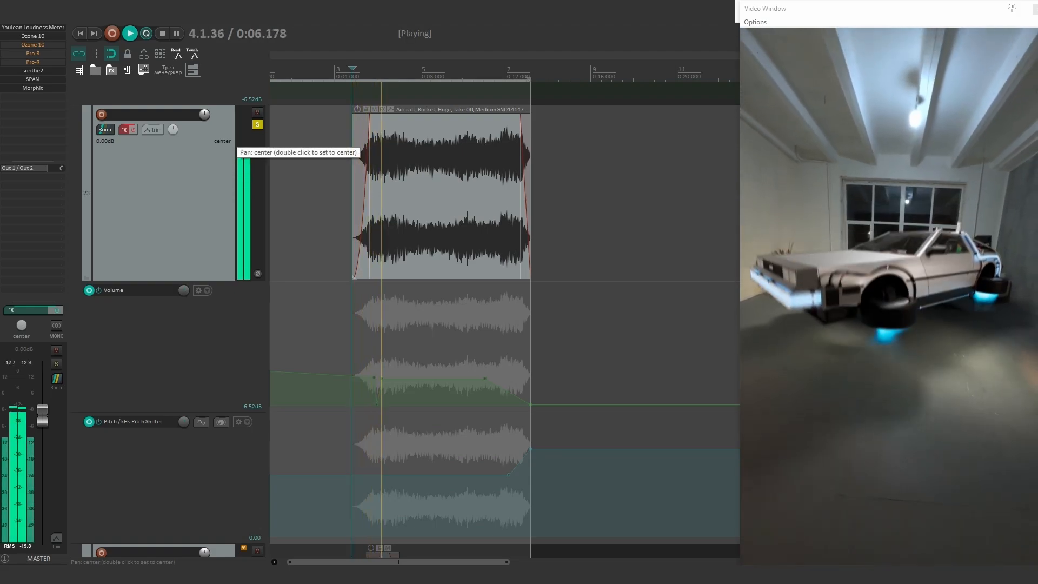
click(133, 130)
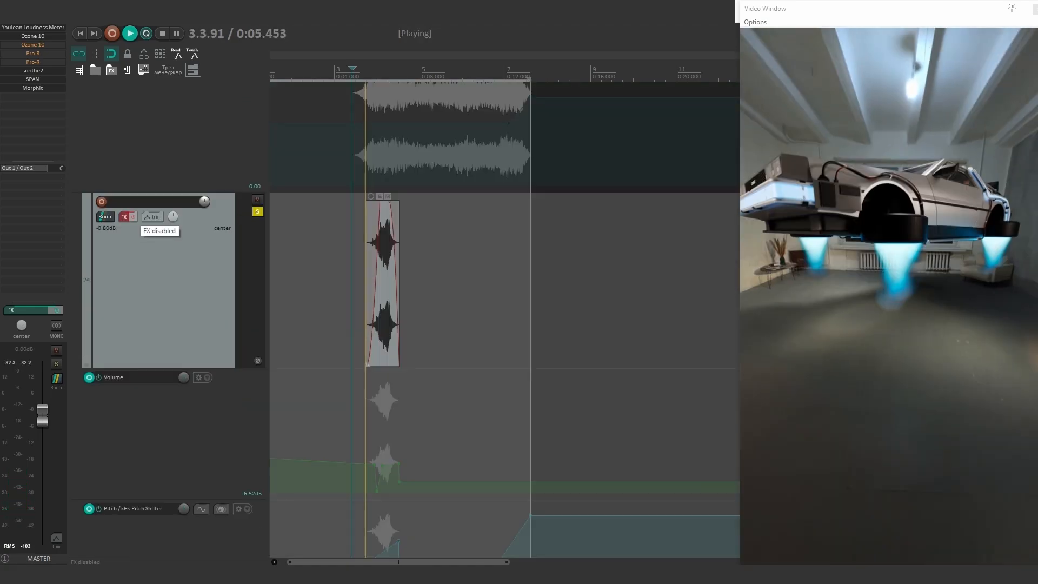
click(128, 216)
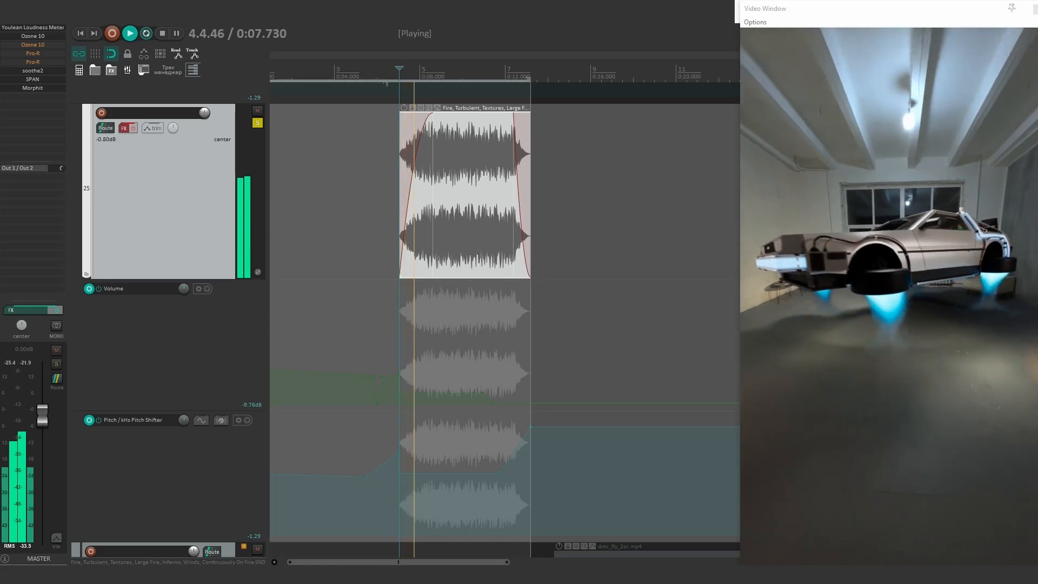
click(128, 129)
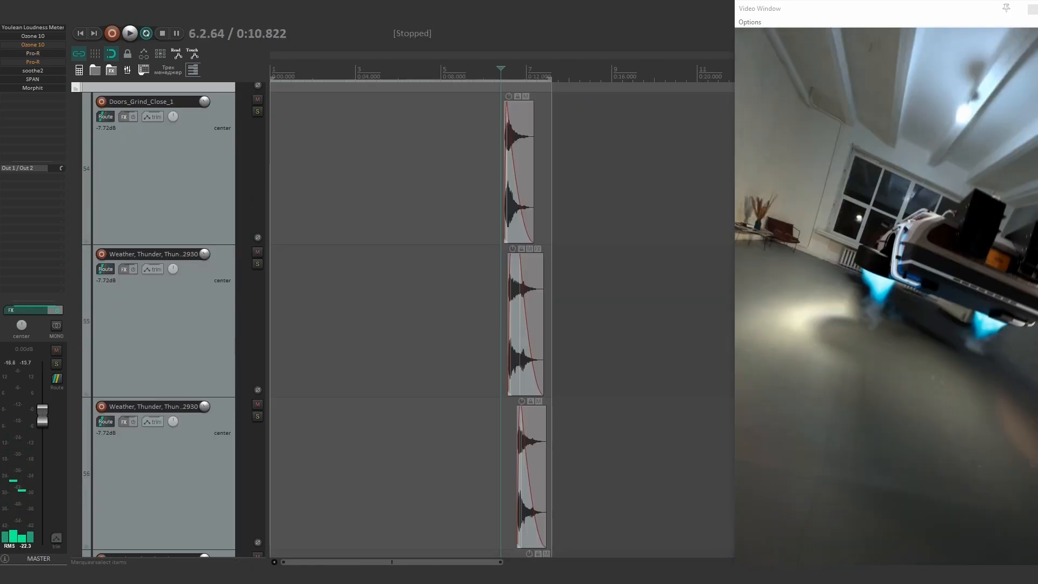
Return the edit cursor to the project start and look back through the tracks up to RoomTone and recording2.
click(272, 162)
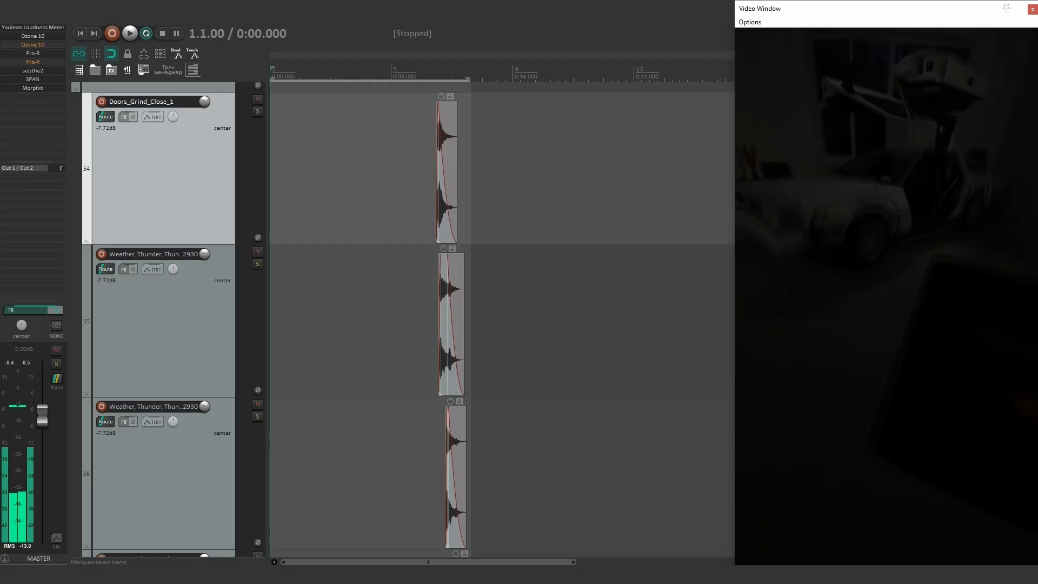
scroll(501, 324, up, 2)
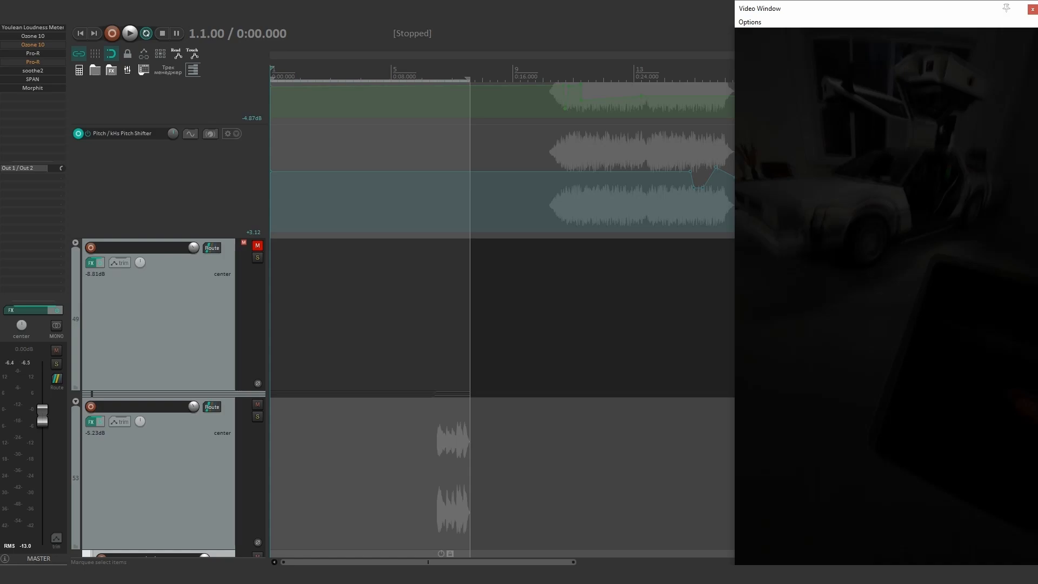
scroll(502, 324, up, 5)
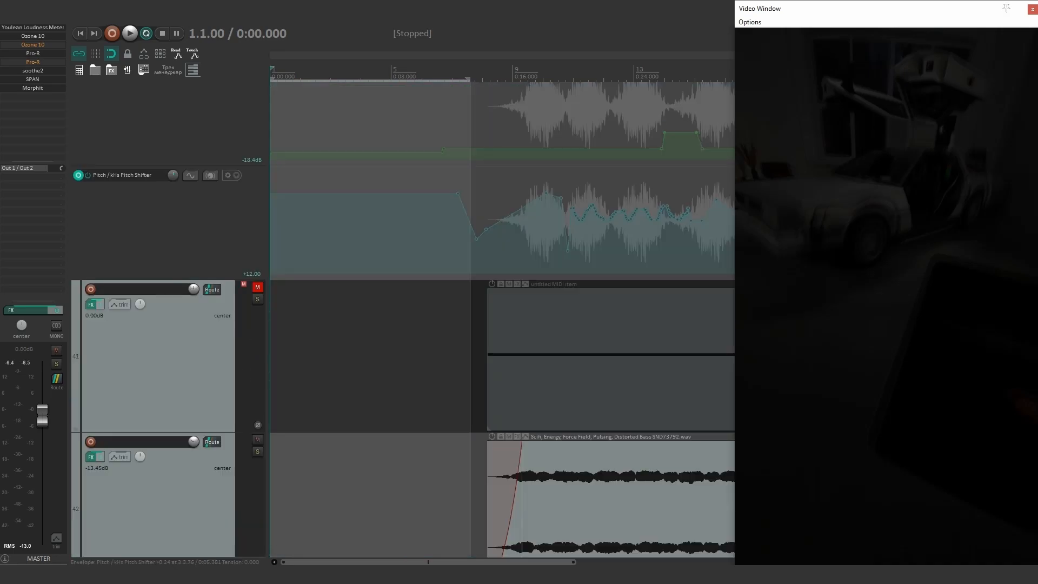
scroll(501, 324, up, 8)
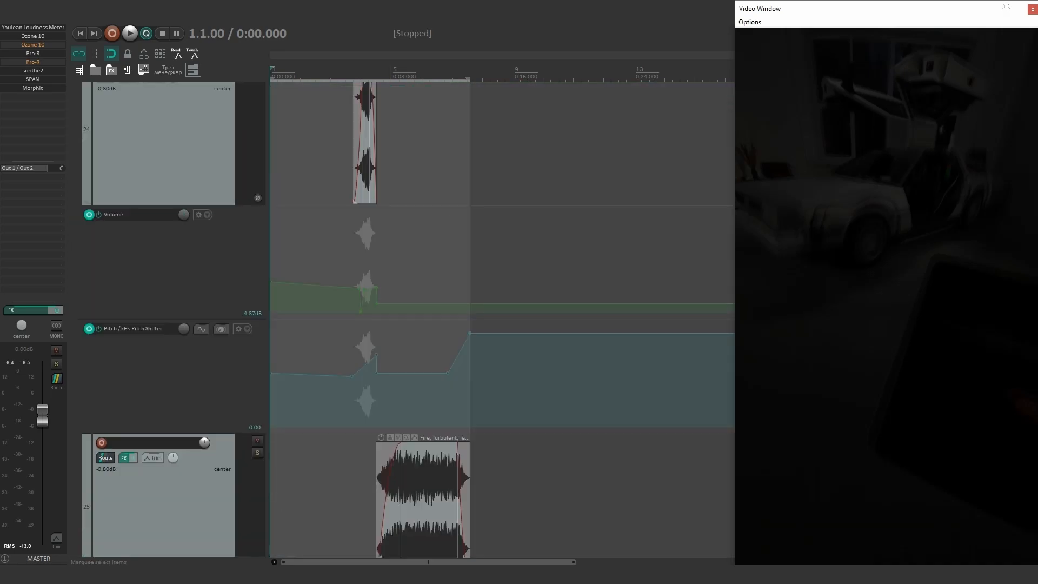
scroll(502, 325, up, 7)
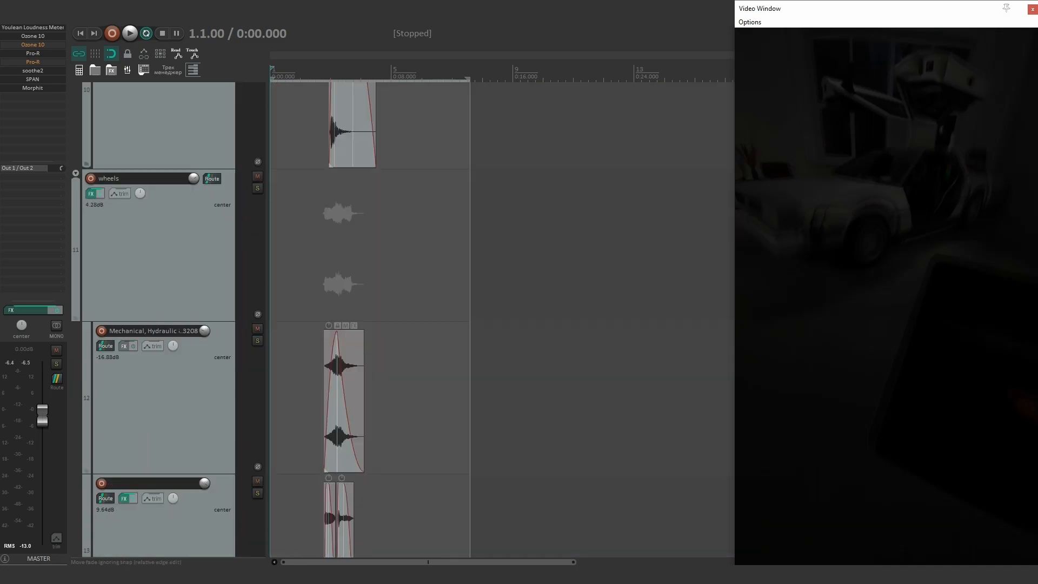
scroll(369, 319, up, 5)
Move the edit cursor to 0:03.528, 0:04.597 and 0:06.664 to view the car's takeoff frames.
click(324, 392)
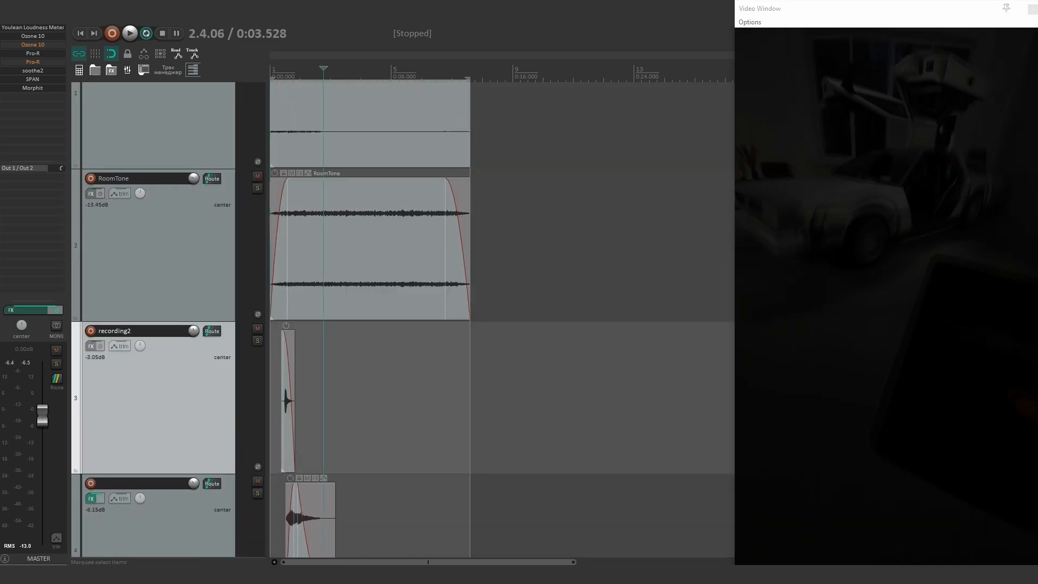
click(339, 392)
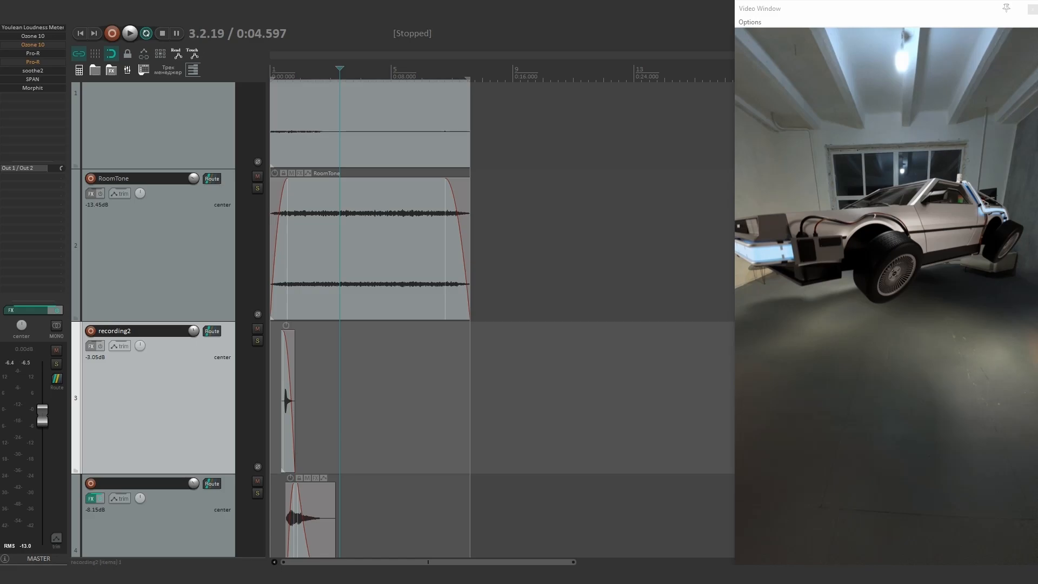
click(371, 400)
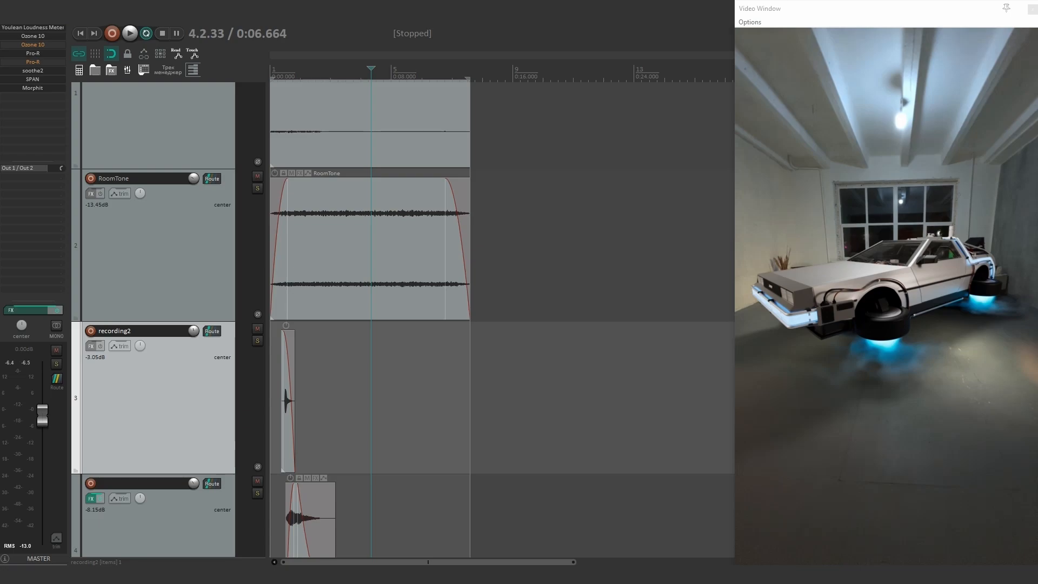
Solo the FINAL_DMC_TEST_MOTION_05 track, return the edit cursor to the start and lower the track's volume to -inf dB.
scroll(378, 319, up, 1)
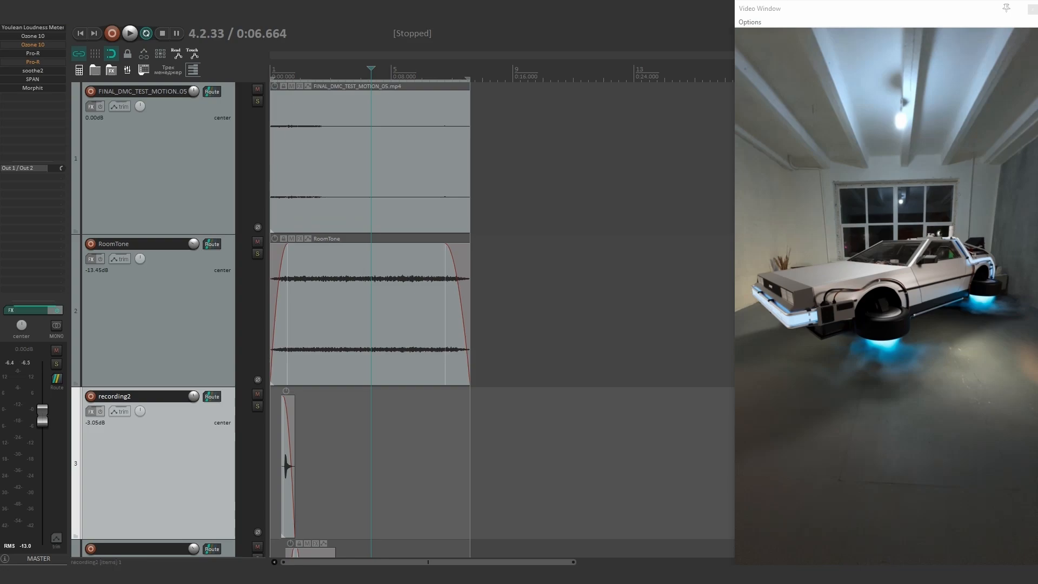
click(258, 102)
click(275, 156)
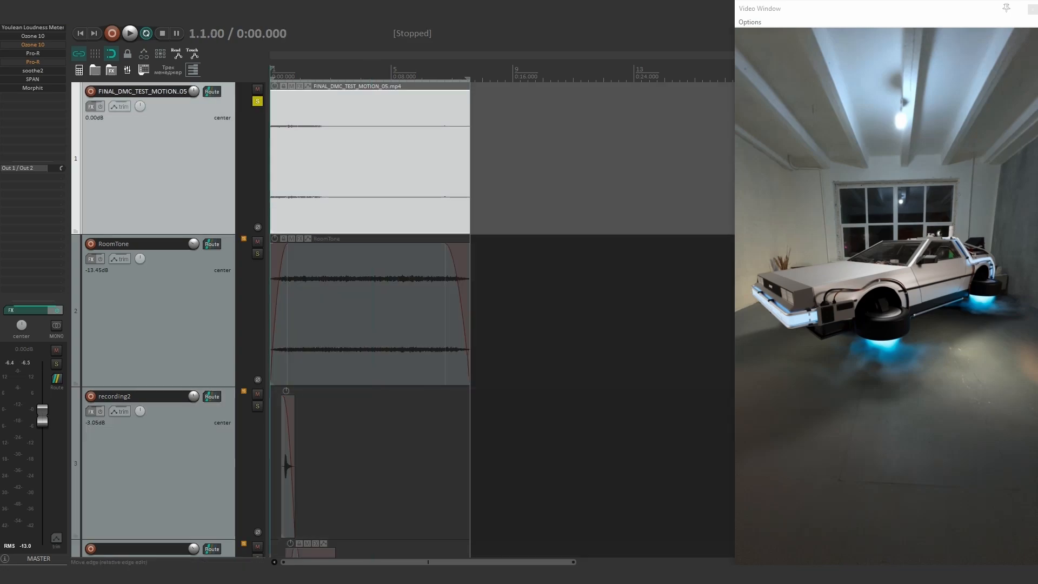
drag(193, 91, 194, 157)
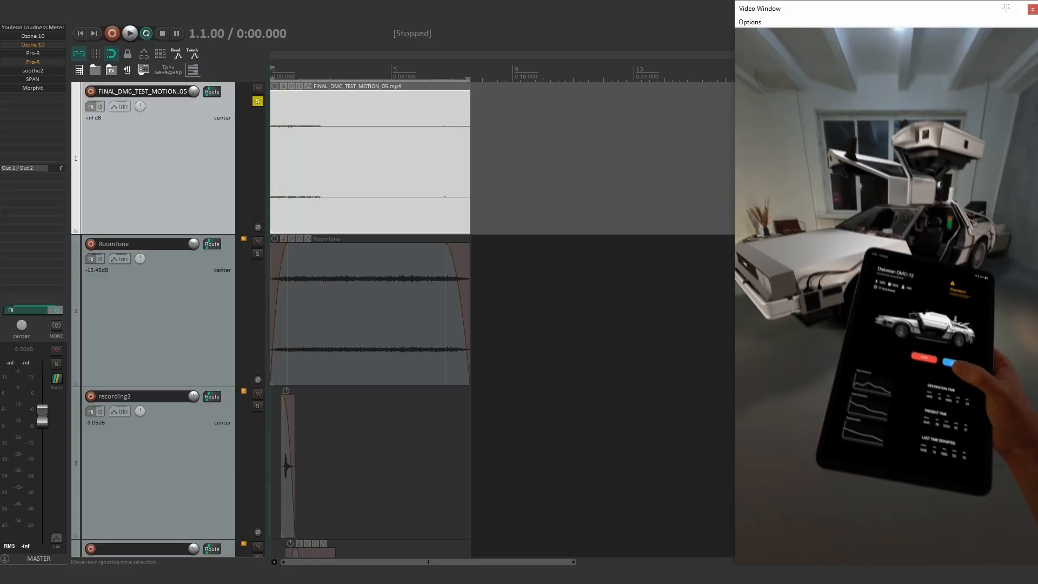
Play the soloed FINAL_DMC_TEST_MOTION_05 track briefly, unsolo it and reset its volume.
key(space)
key(space)
click(257, 101)
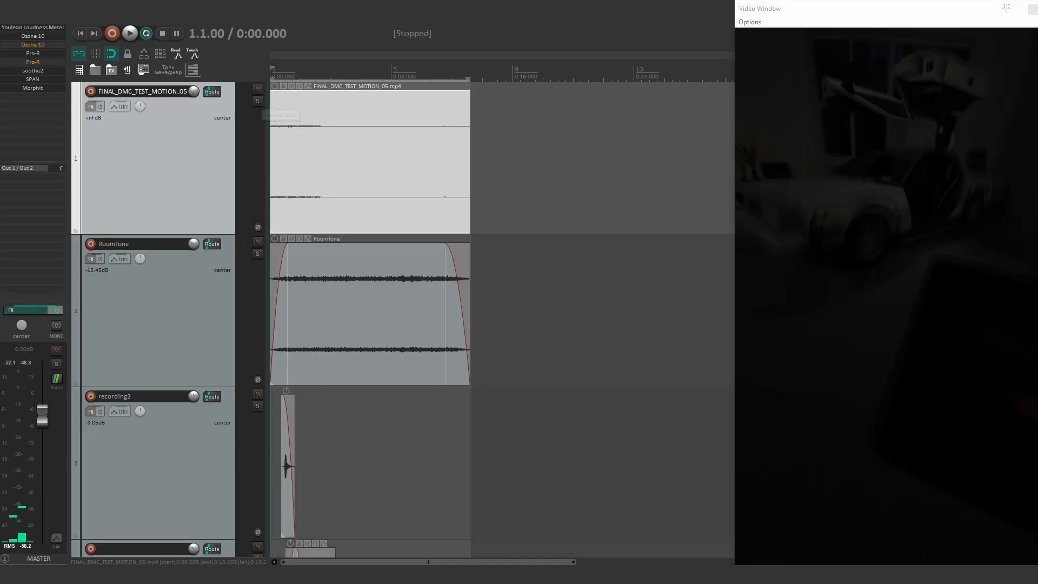
double_click(194, 91)
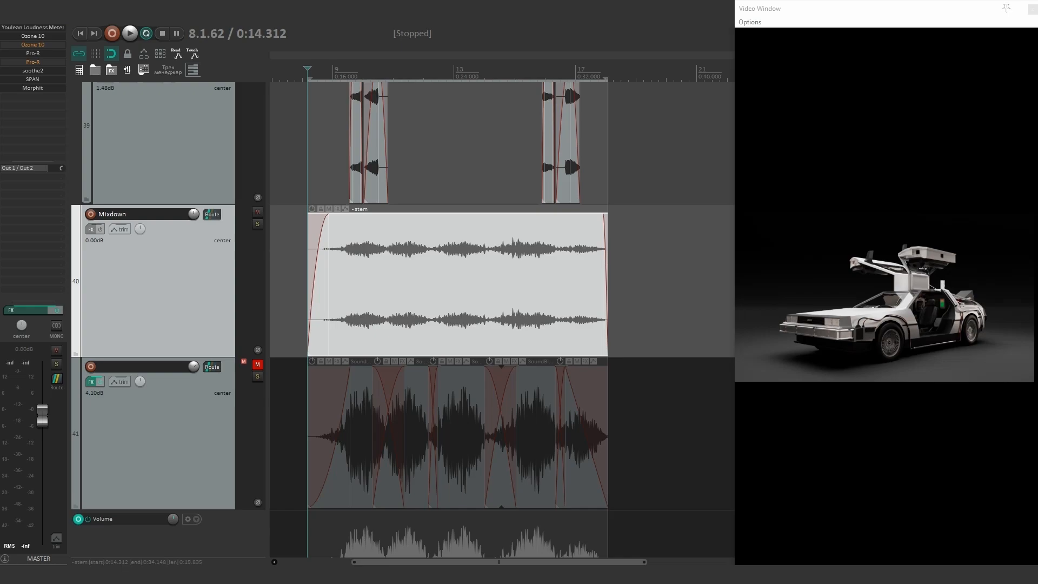
View the frames at 0:16.499 and 0:18.210 and inspect the wheels folder's Pro-Q 3 equalizer.
click(339, 284)
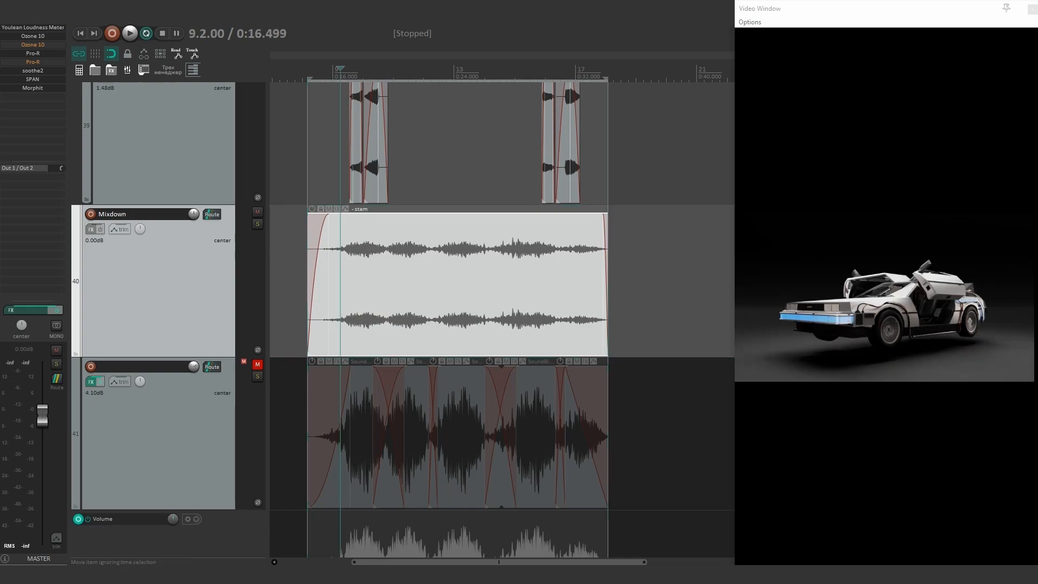
click(365, 284)
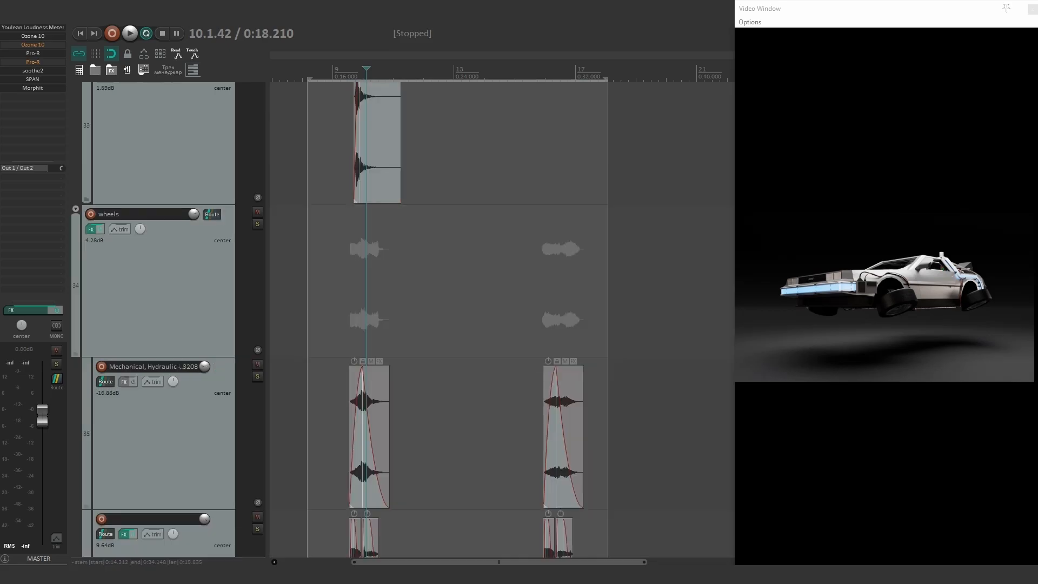
click(90, 228)
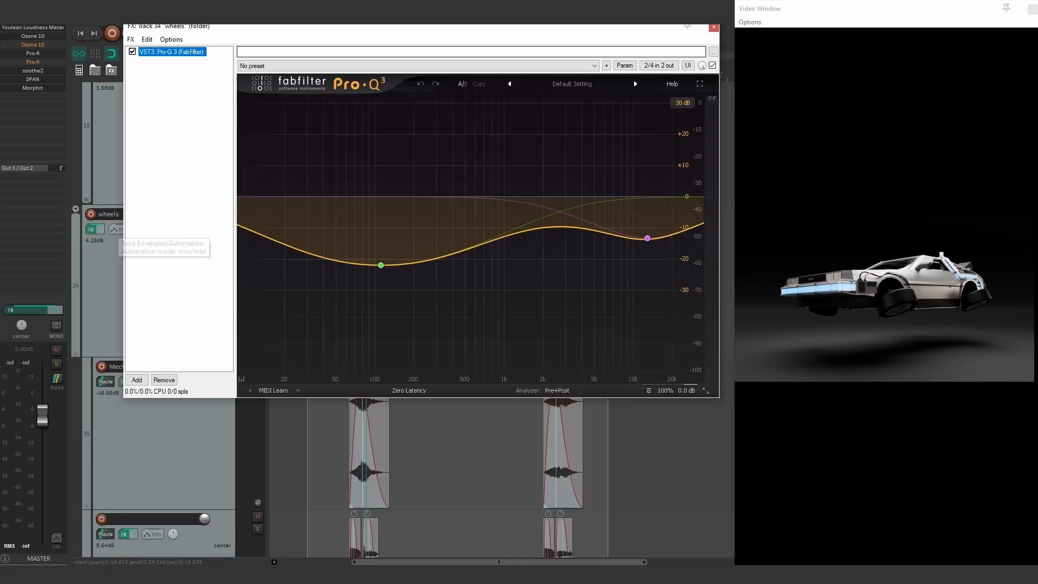
click(713, 27)
scroll(433, 319, up, 10)
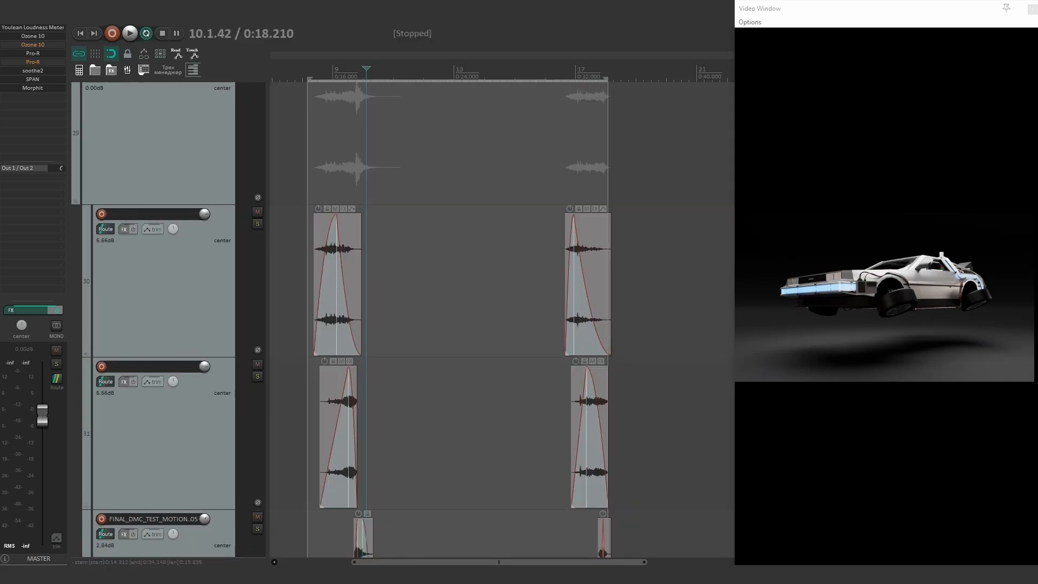
Inspect the master track's active Pro-R reverb settings and play the door section from 0:14.312.
scroll(432, 319, up, 10)
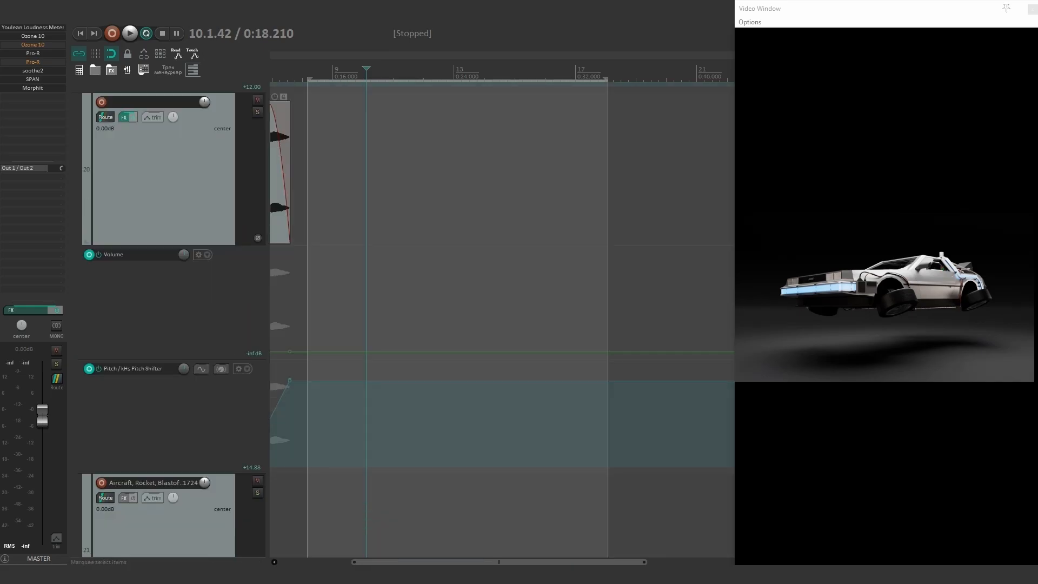
click(33, 62)
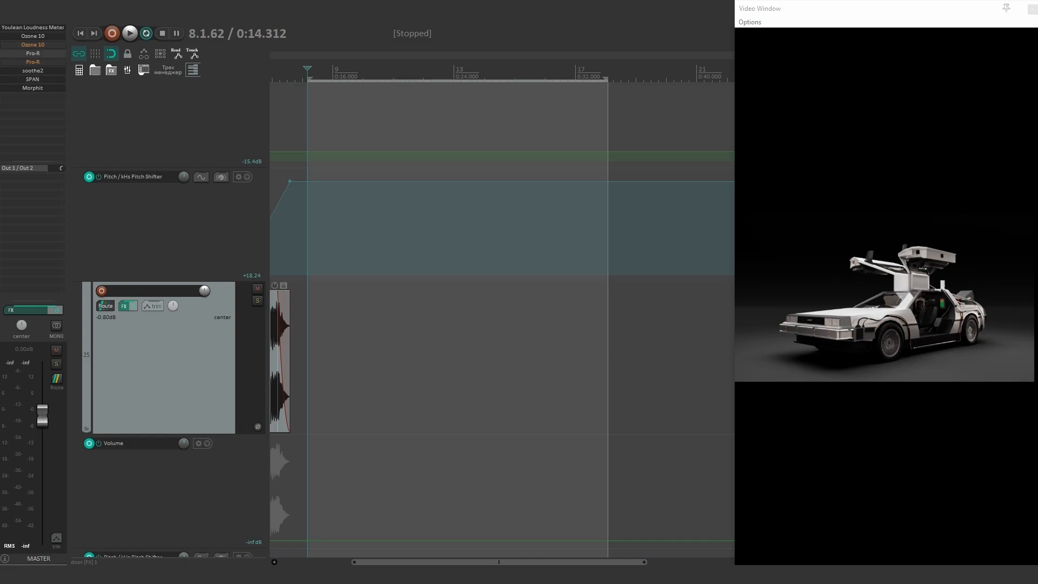
click(33, 53)
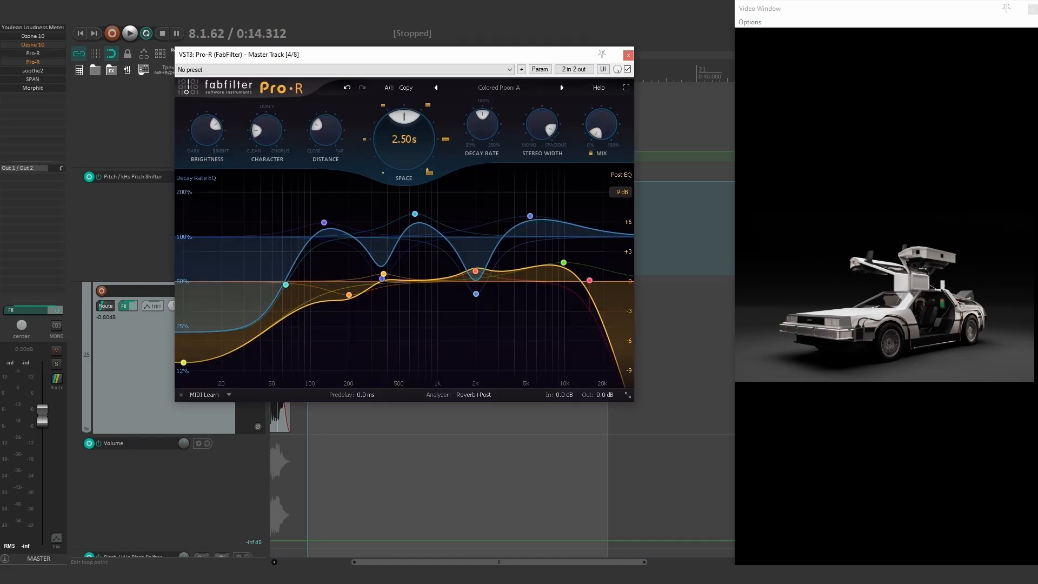
click(628, 55)
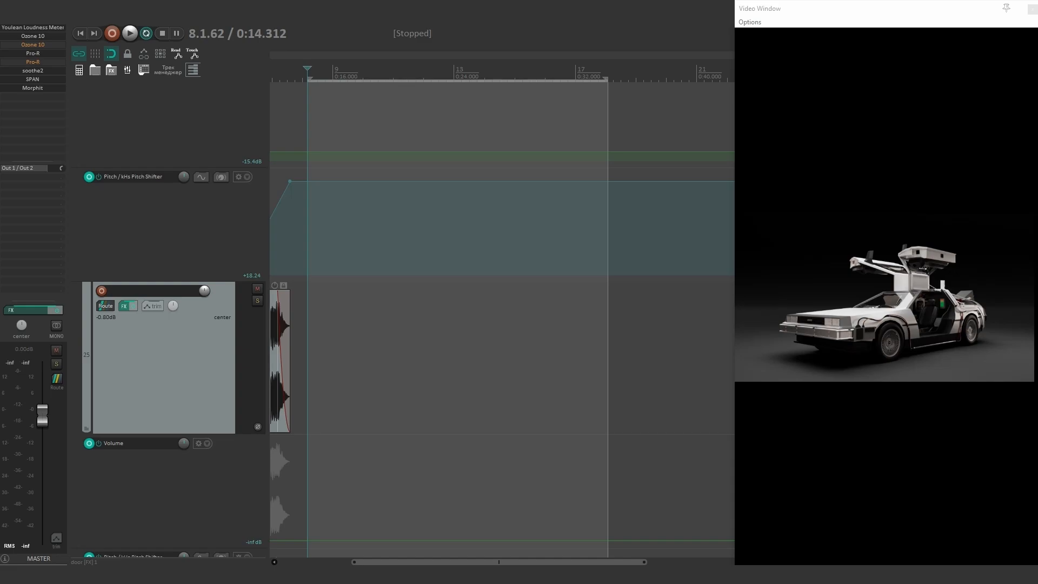
scroll(501, 319, down, 5)
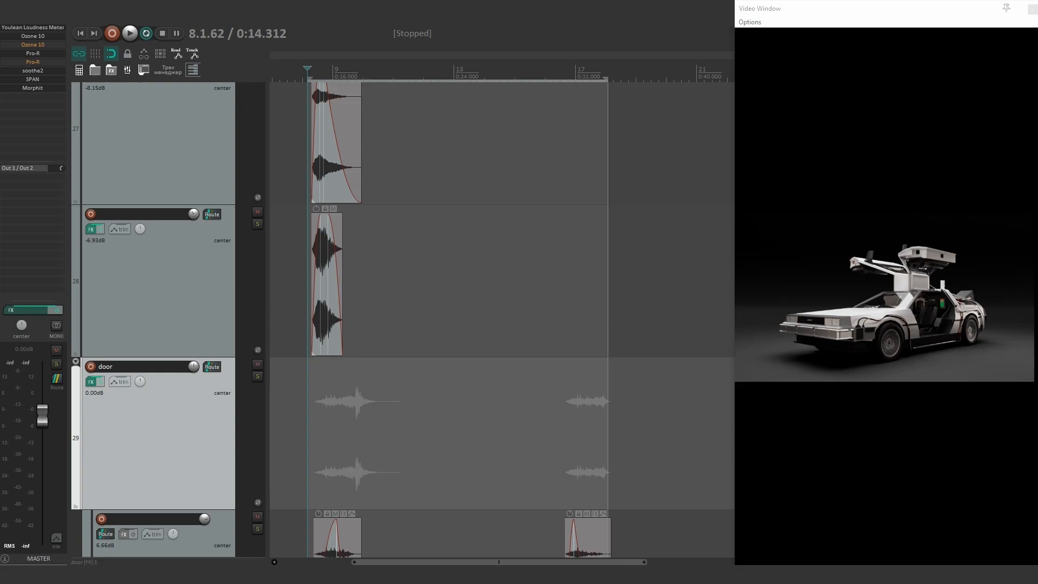
key(space)
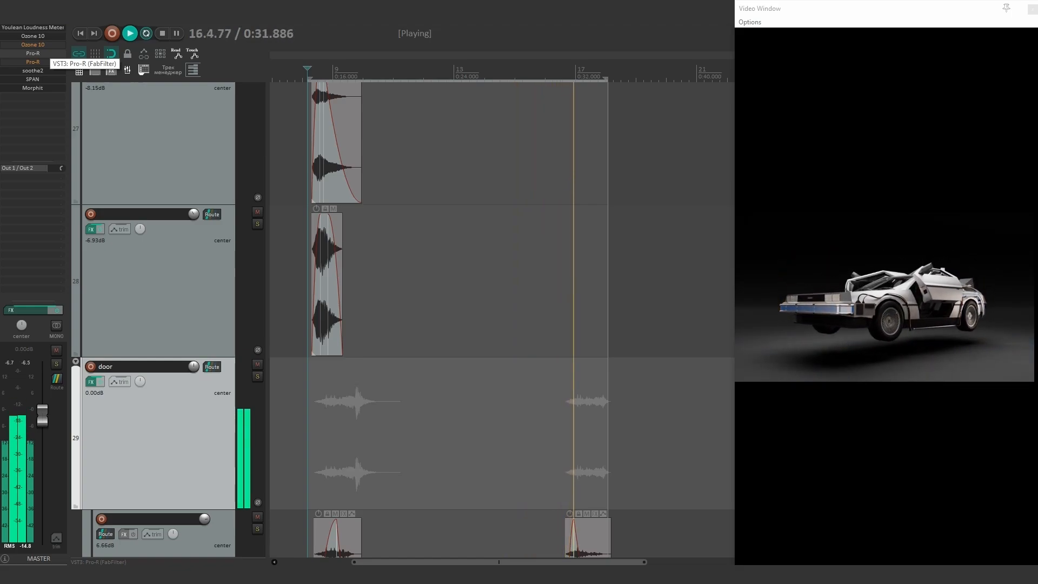
key(space)
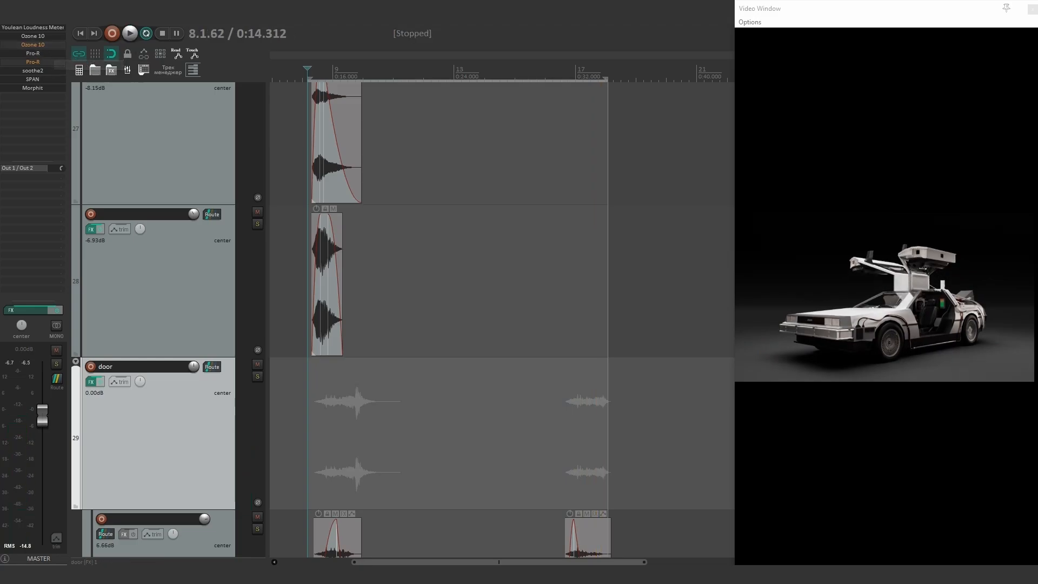
Set the mix of the master track's active Pro-R reverb to 12.01%.
click(34, 36)
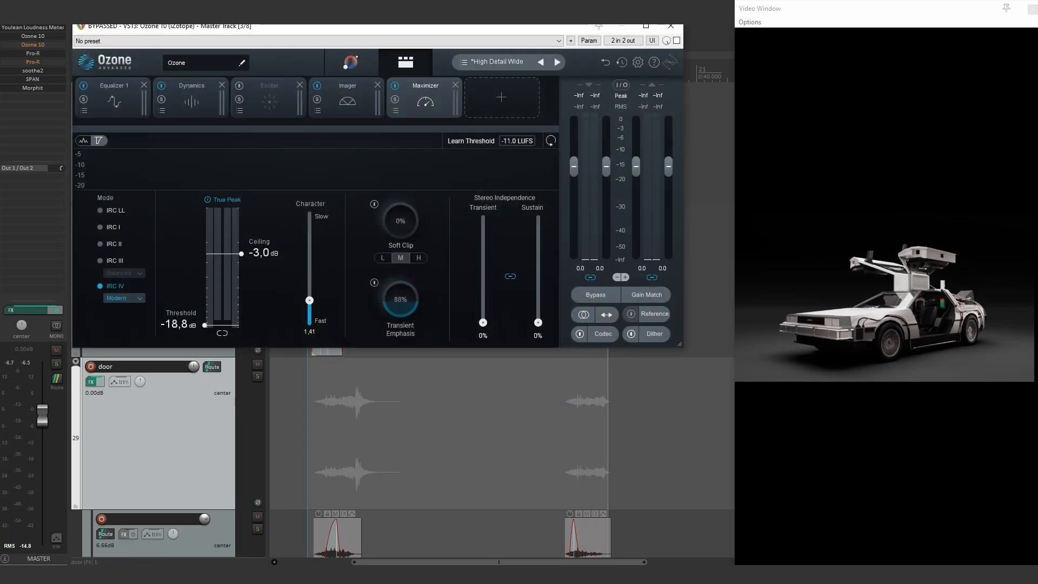
click(671, 29)
click(43, 53)
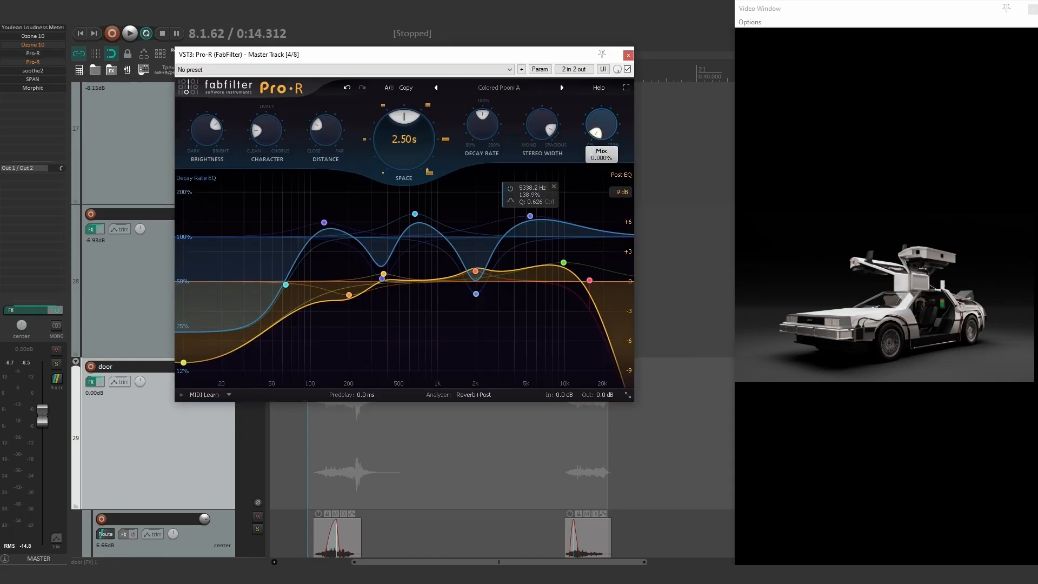
drag(601, 125, 601, 108)
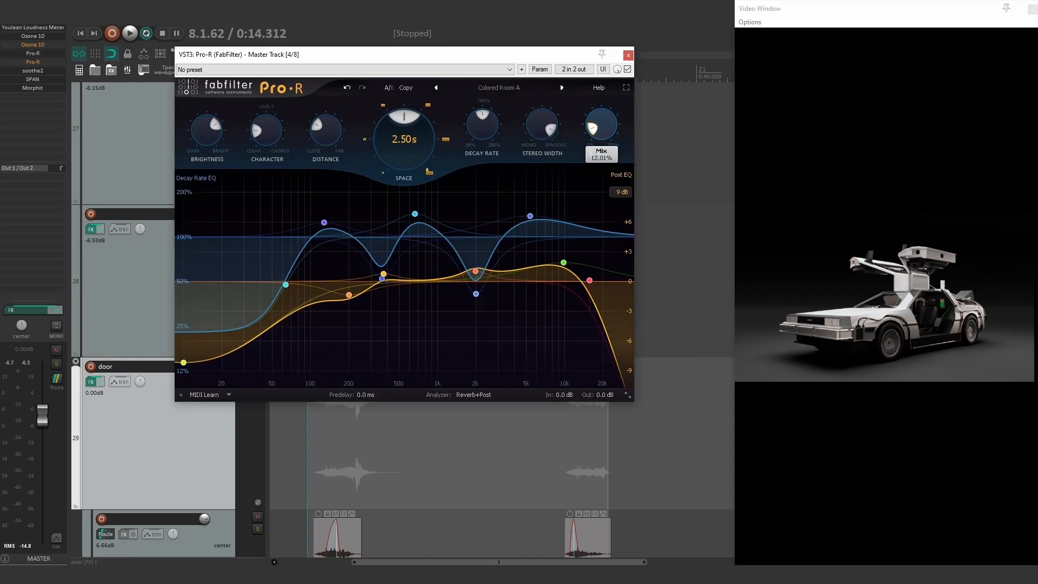
click(628, 56)
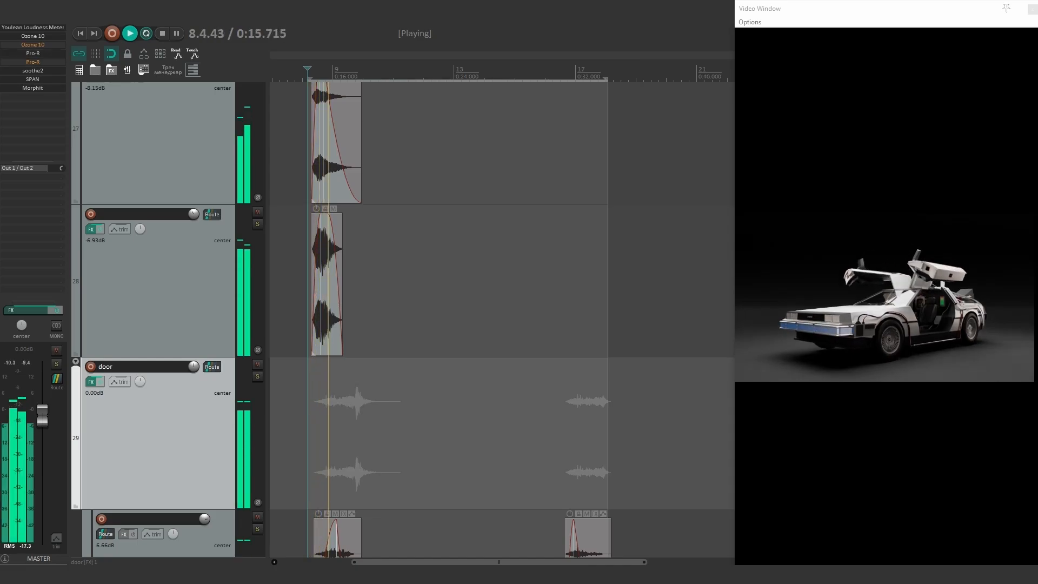
Raise the master Pro-R reverb's mix to 35.76% and listen to the looped car section with it.
click(33, 53)
drag(601, 125, 601, 108)
key(Escape)
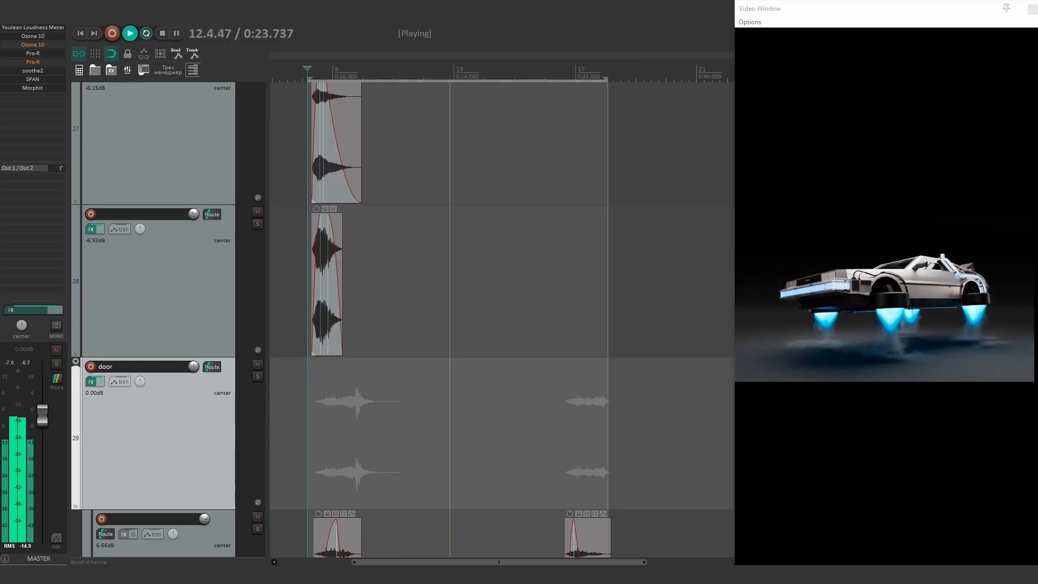
scroll(501, 319, down, 3)
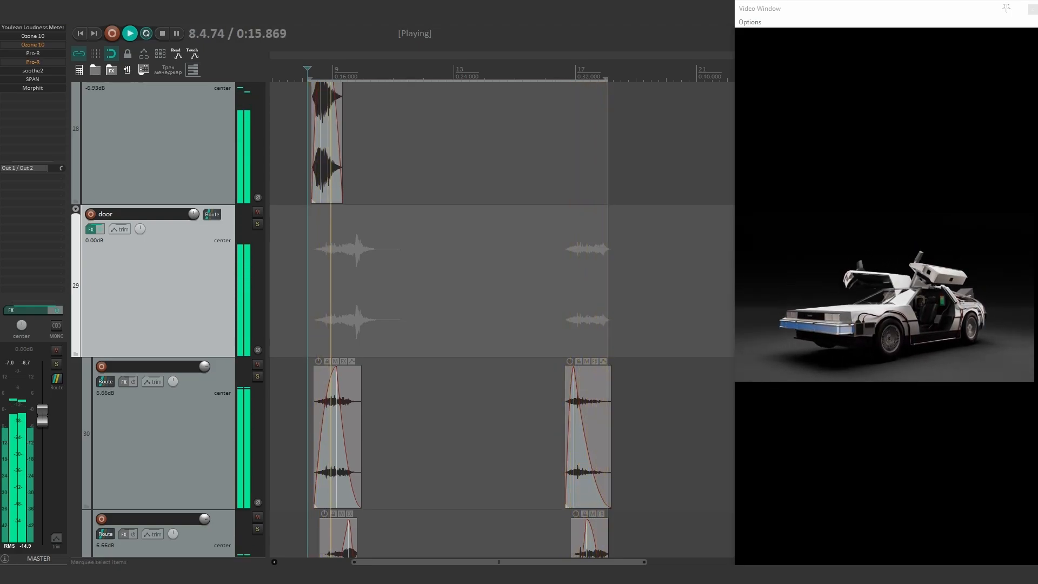
key(space)
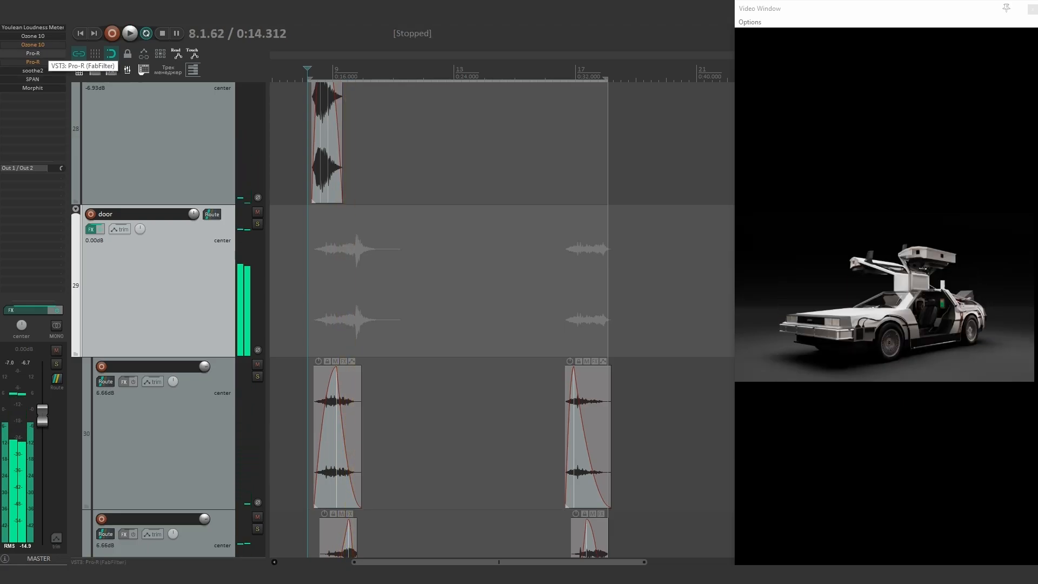
click(32, 61)
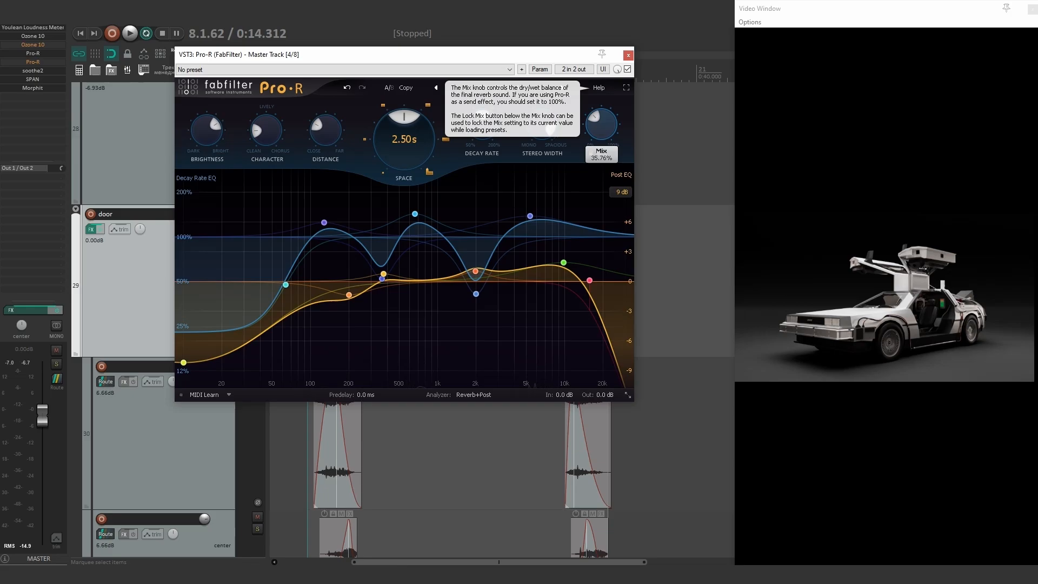
key(Escape)
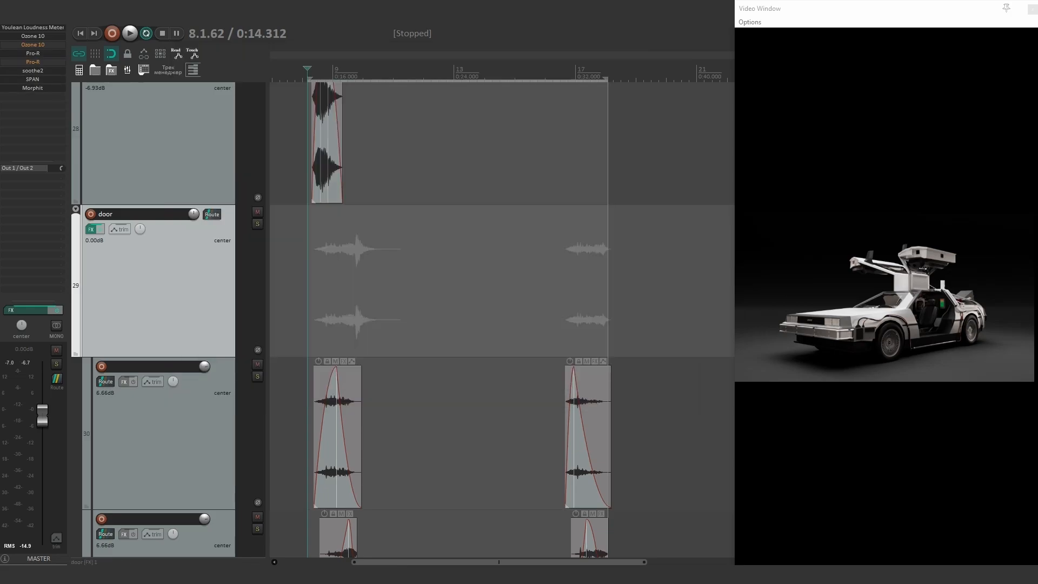
Bypass the remaining active Pro-R reverb in the master track's effects chain.
click(26, 310)
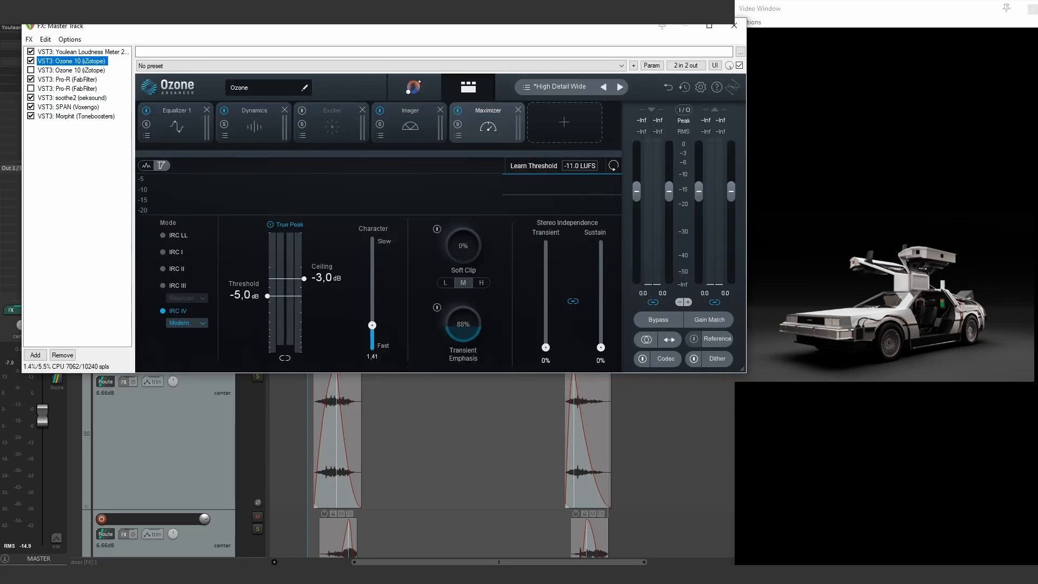
click(67, 79)
click(583, 26)
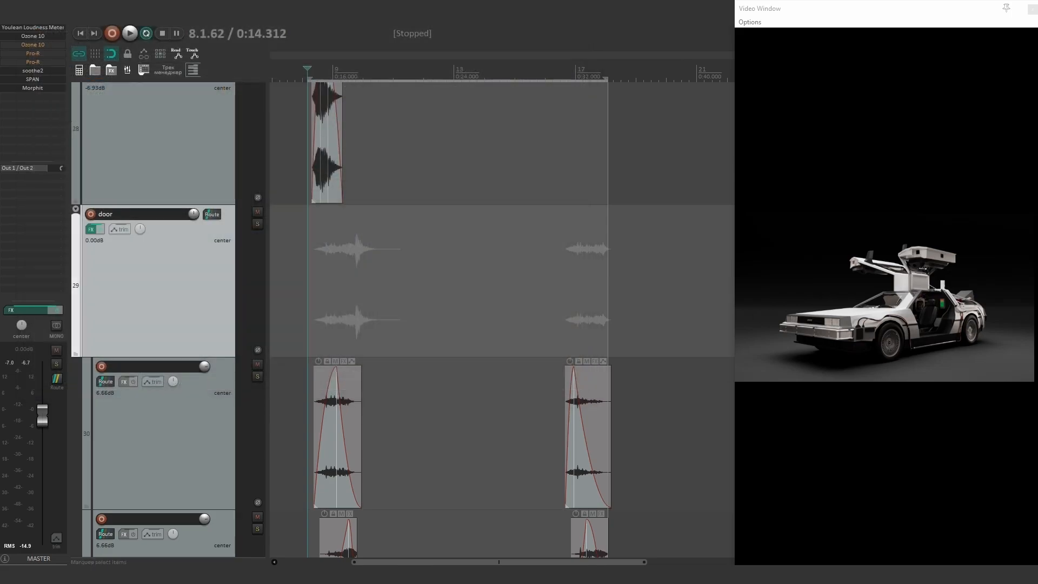
Look through the wheels folder's hydraulic tracks and on down to the ambience tracks 105 to 107.
scroll(492, 271, down, 9)
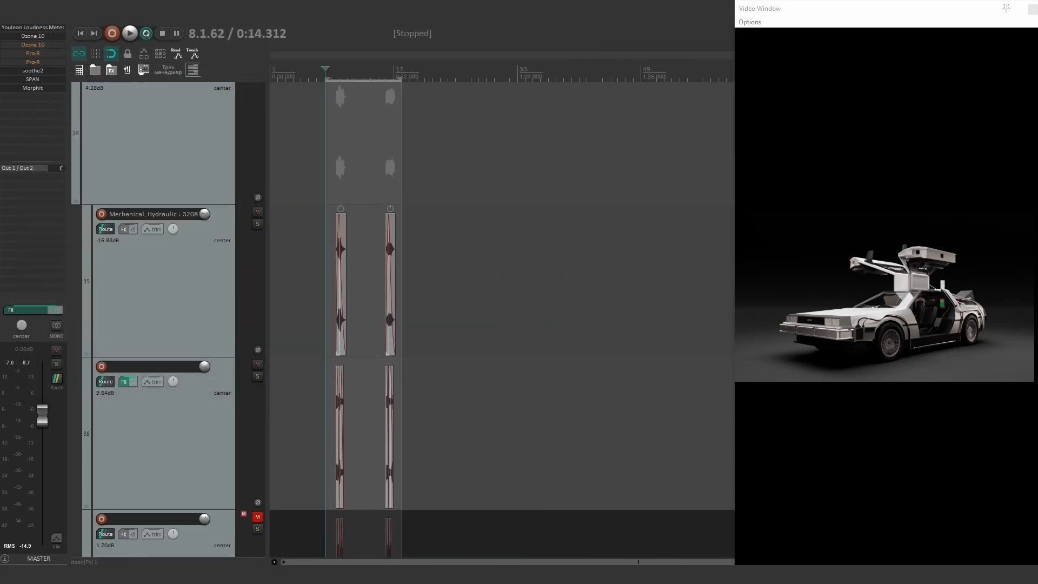
scroll(346, 281, down, 2)
scroll(346, 281, up, 3)
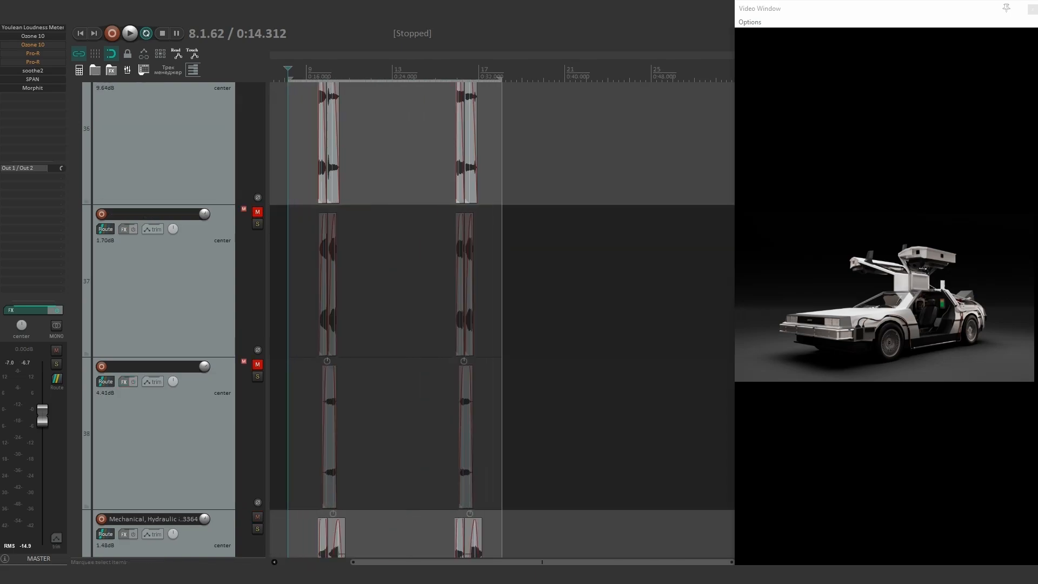
scroll(476, 281, down, 2)
scroll(476, 281, down, 3)
scroll(501, 319, down, 8)
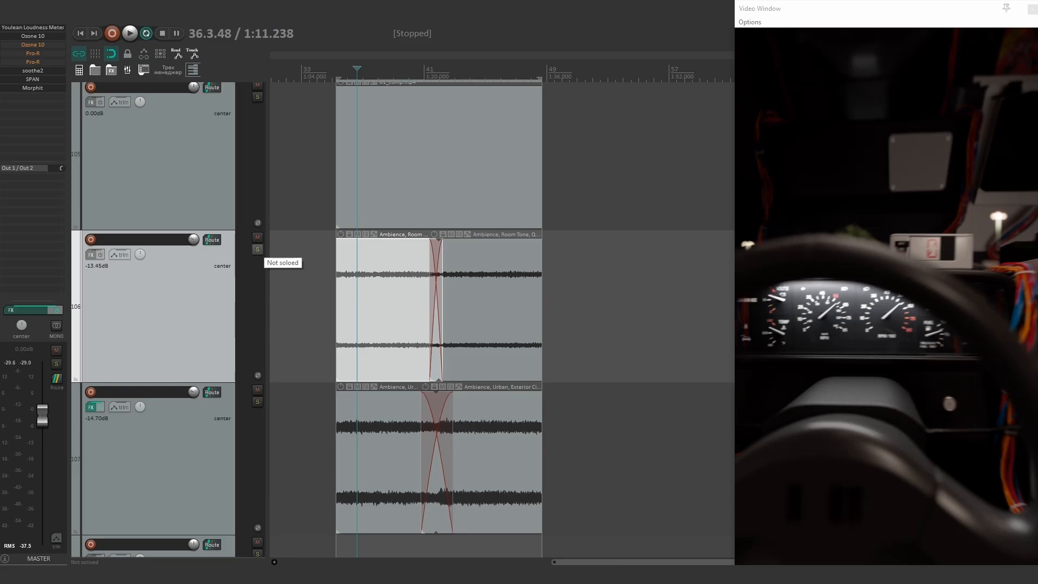
Solo ambience tracks 106 and 107, listen to them from 1:10.179 over the car interior shot, and unsolo them.
click(469, 309)
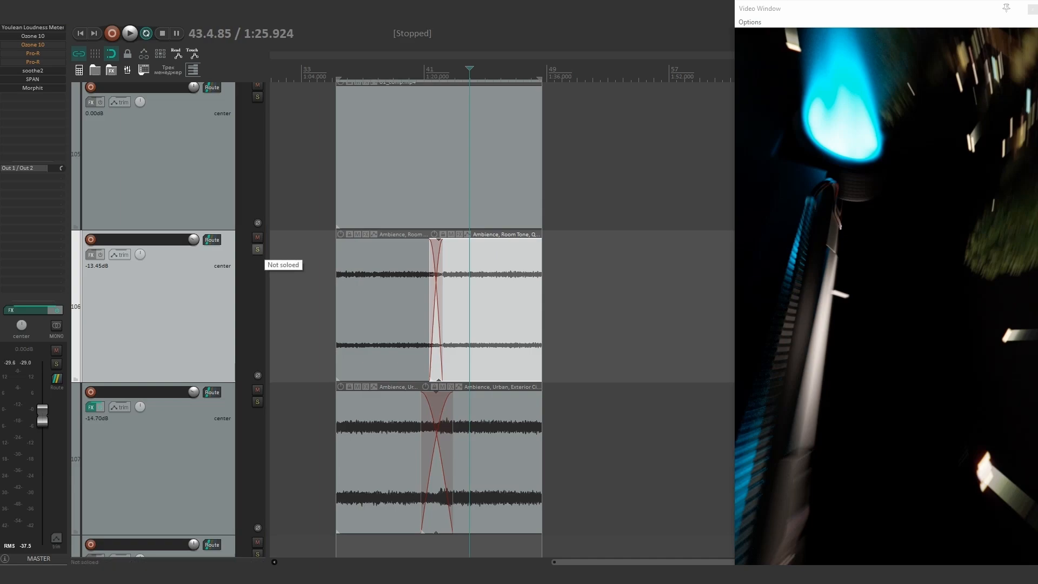
click(258, 249)
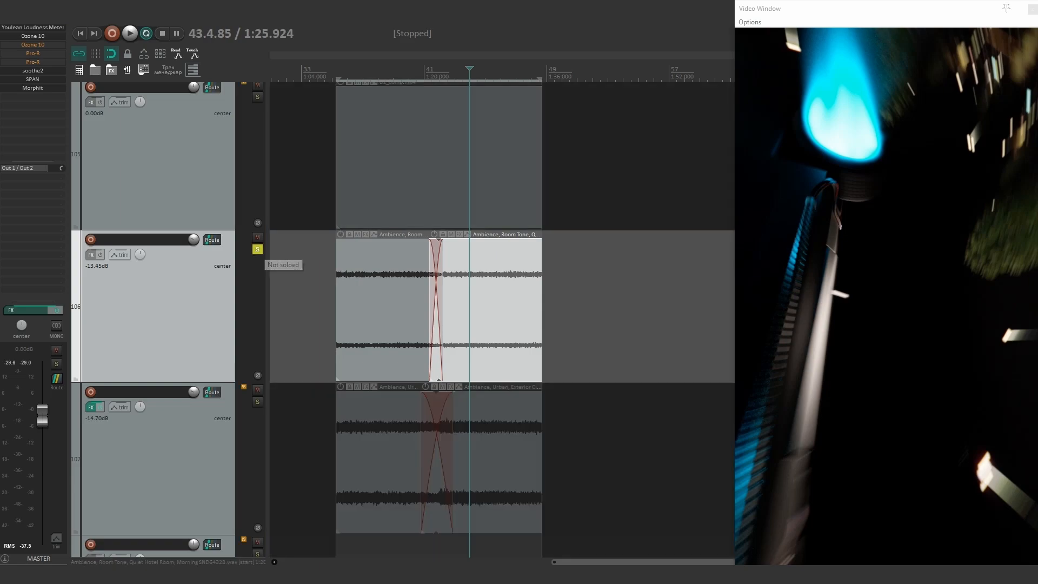
click(257, 401)
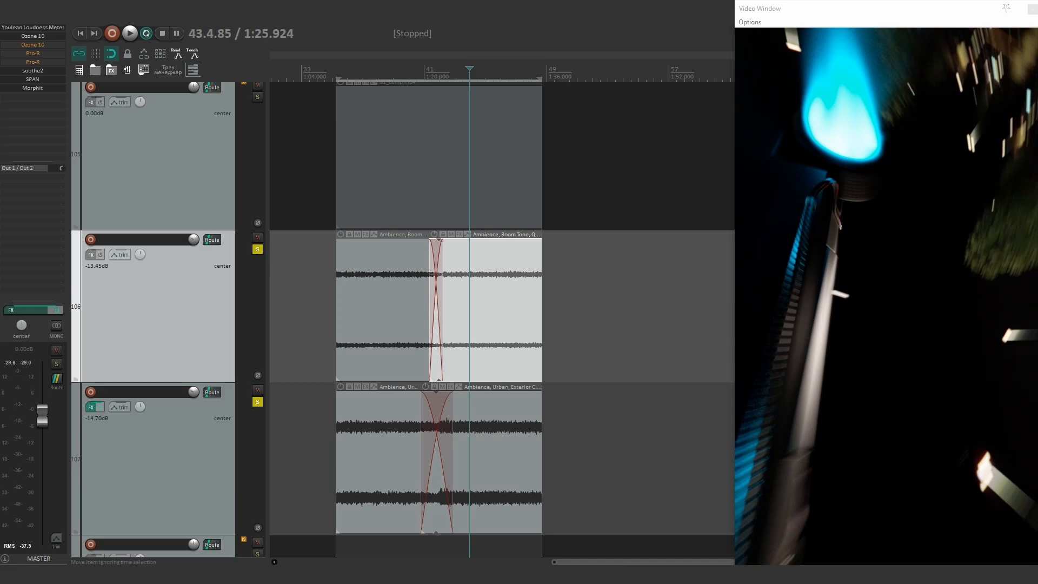
click(349, 309)
key(space)
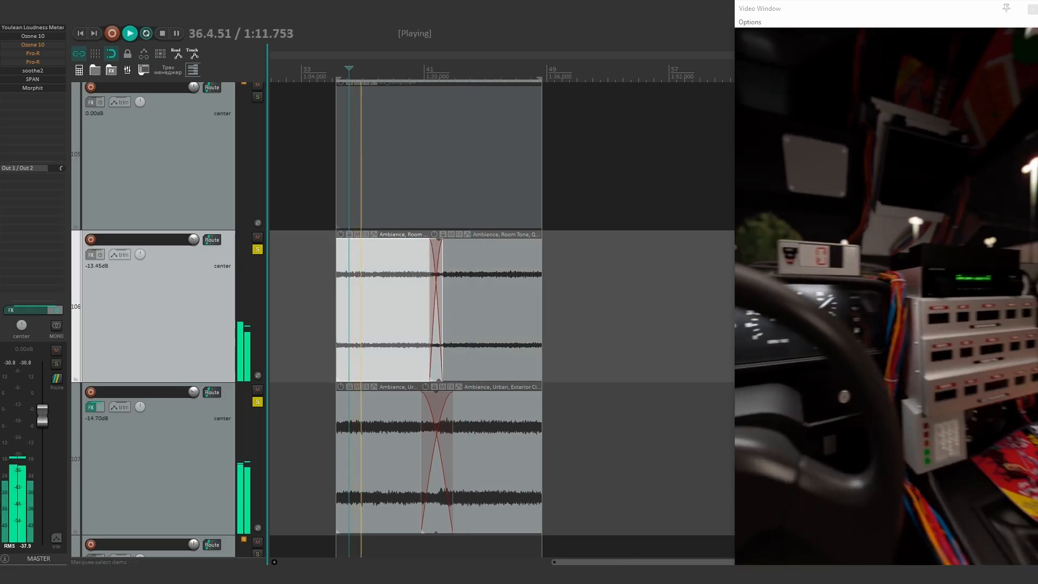
key(space)
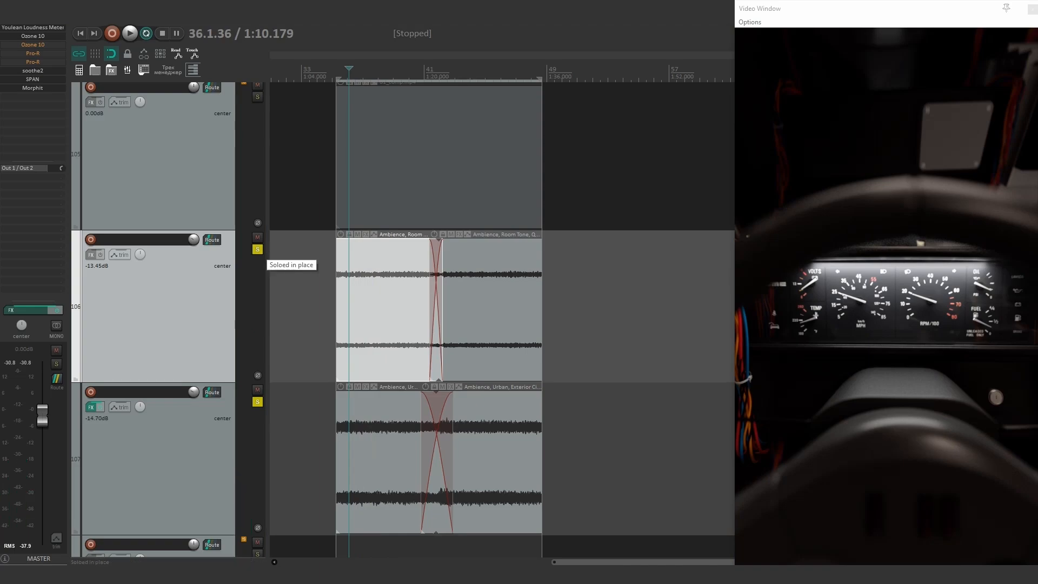
click(258, 250)
Look through tracks 109 to 117 and examine track 115's volume, pan and pitch shifter envelopes.
scroll(503, 308, down, 5)
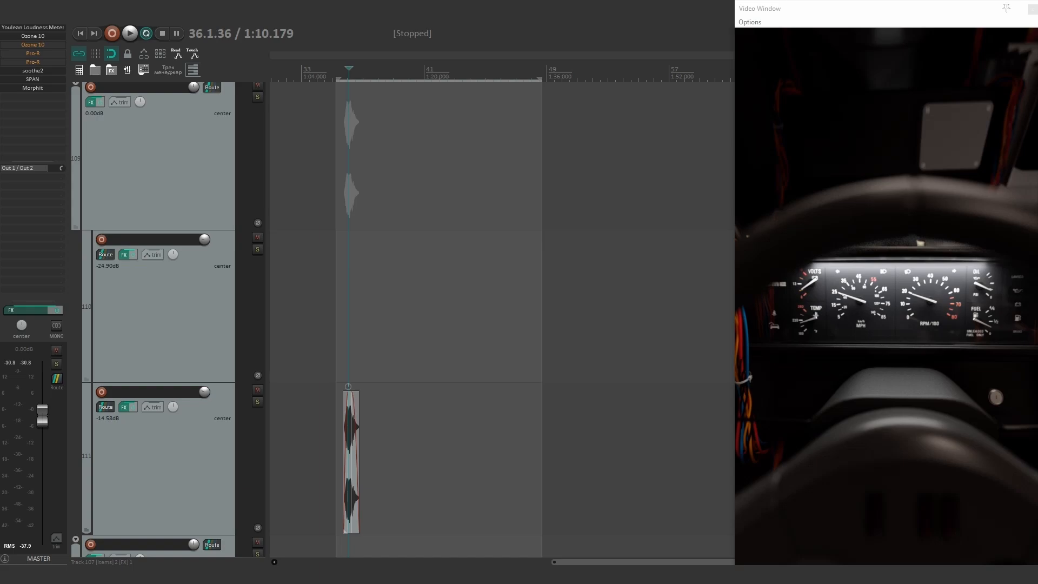
scroll(502, 308, down, 8)
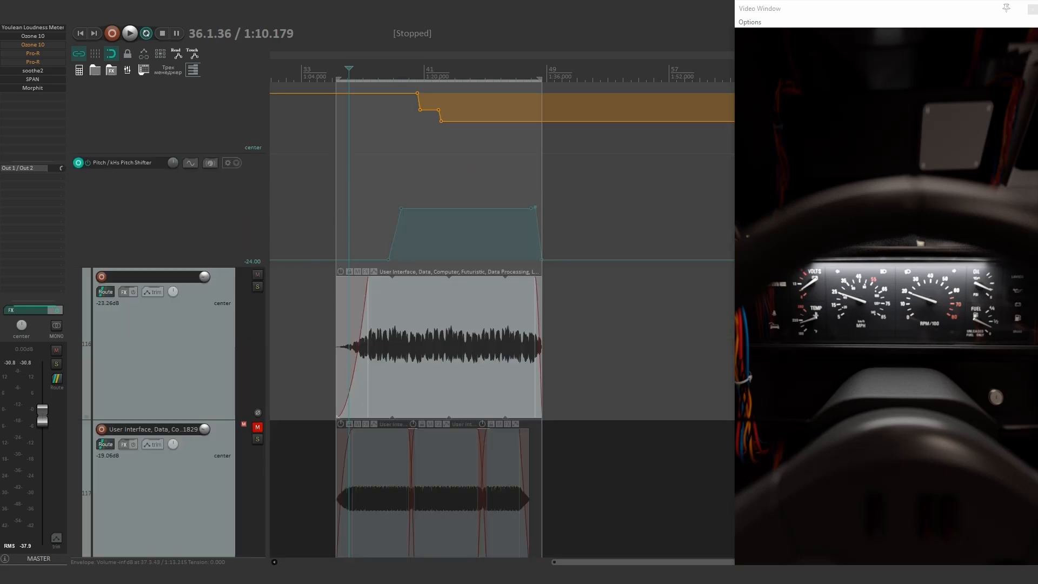
scroll(502, 308, down, 3)
scroll(502, 308, up, 3)
scroll(503, 308, up, 5)
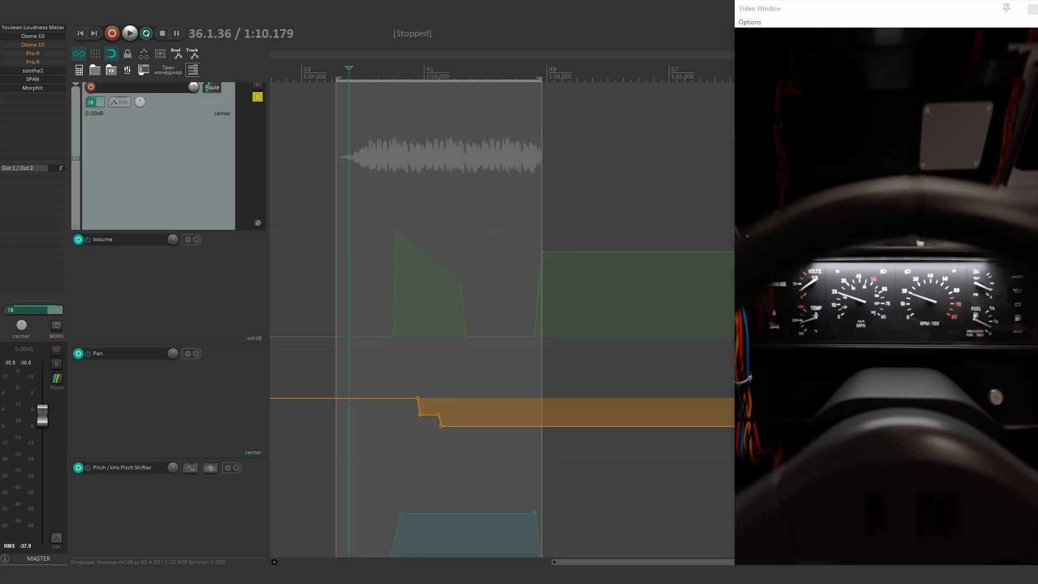
Examine track 115's pan envelope by moving the edit cursor along its points from 1:19.569 past 1:26.136, comparing them with the video.
scroll(460, 271, down, 3)
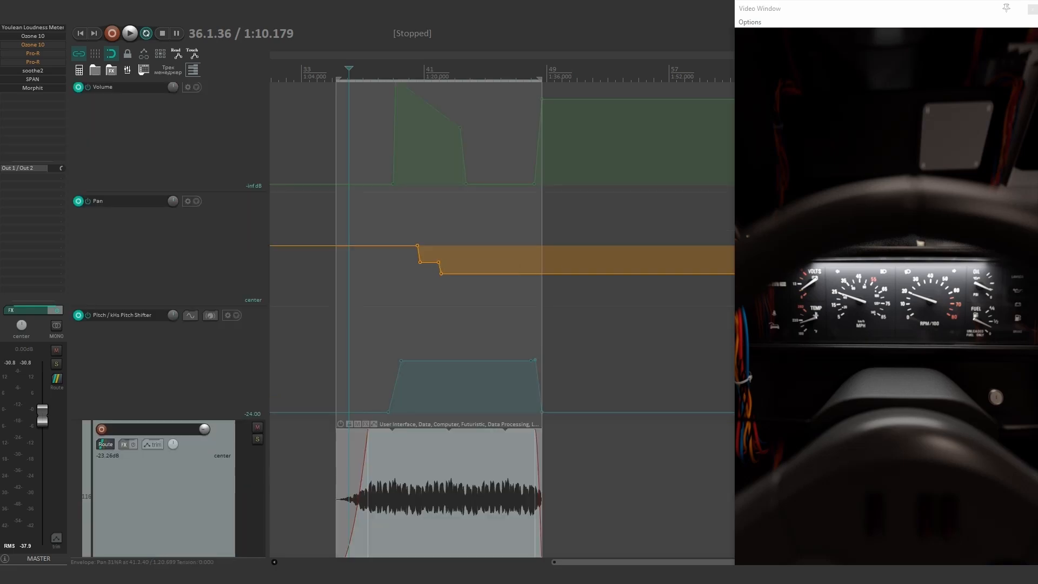
click(420, 262)
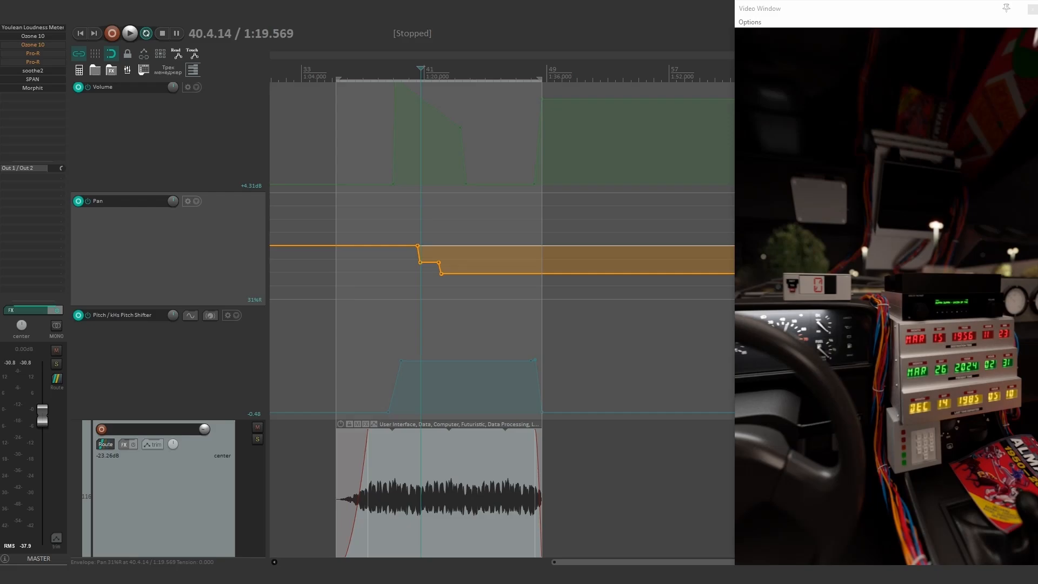
click(426, 267)
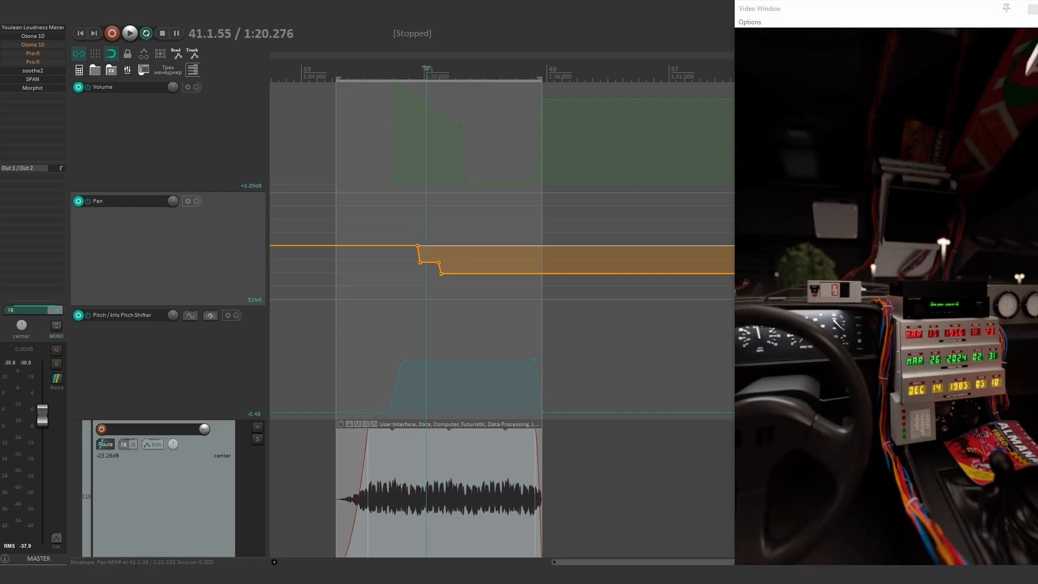
click(440, 272)
click(458, 270)
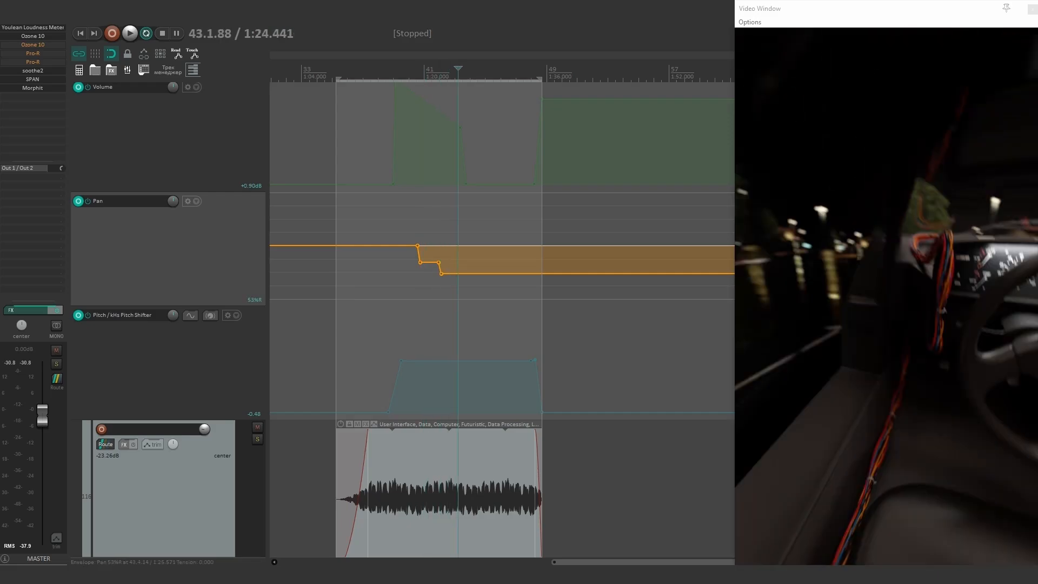
click(466, 273)
click(470, 274)
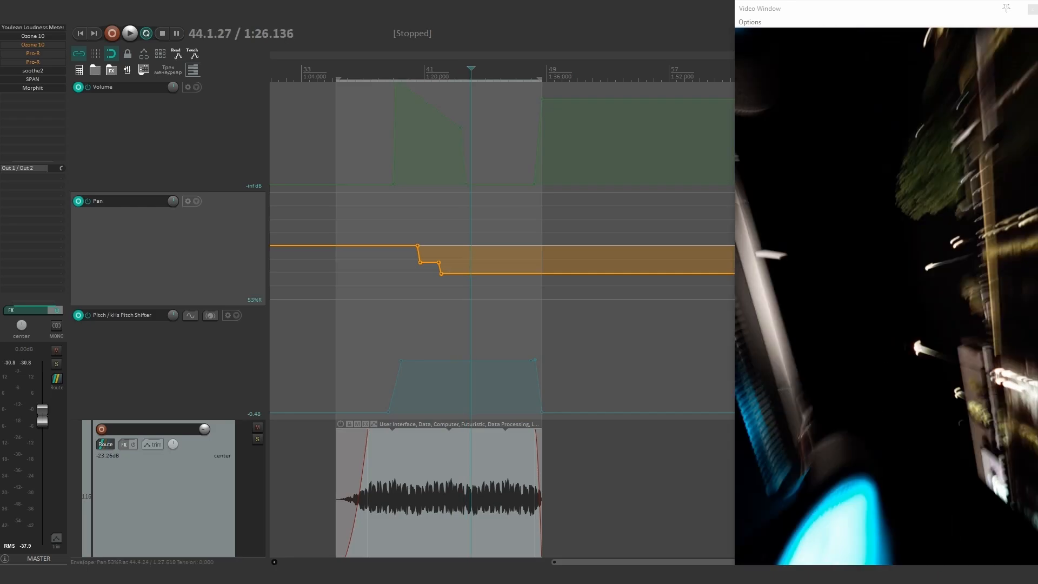
click(482, 274)
Play the soloed track 115 from about 1:17 over the car interior shot and stop playback.
click(337, 486)
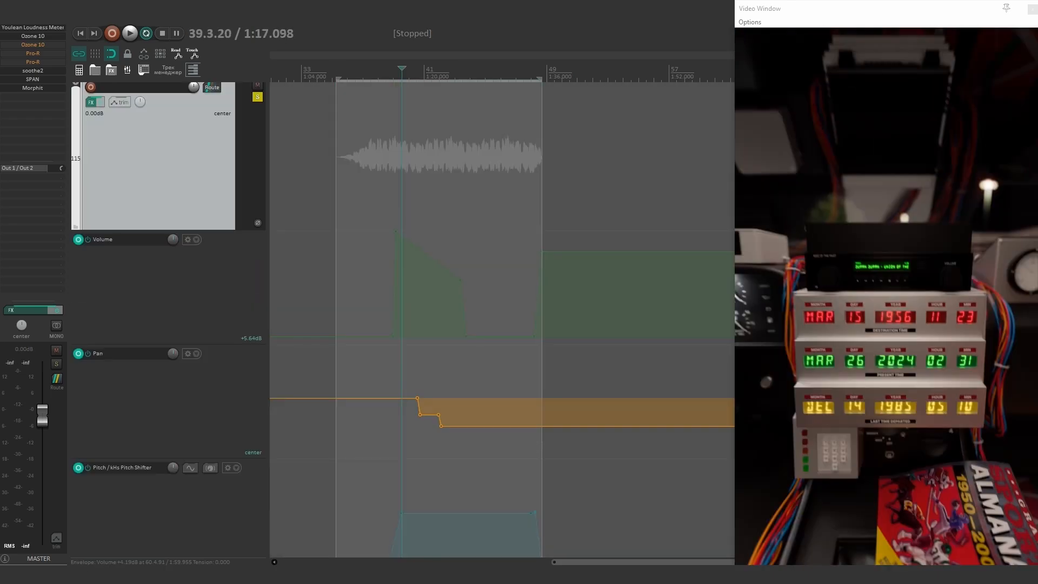
key(space)
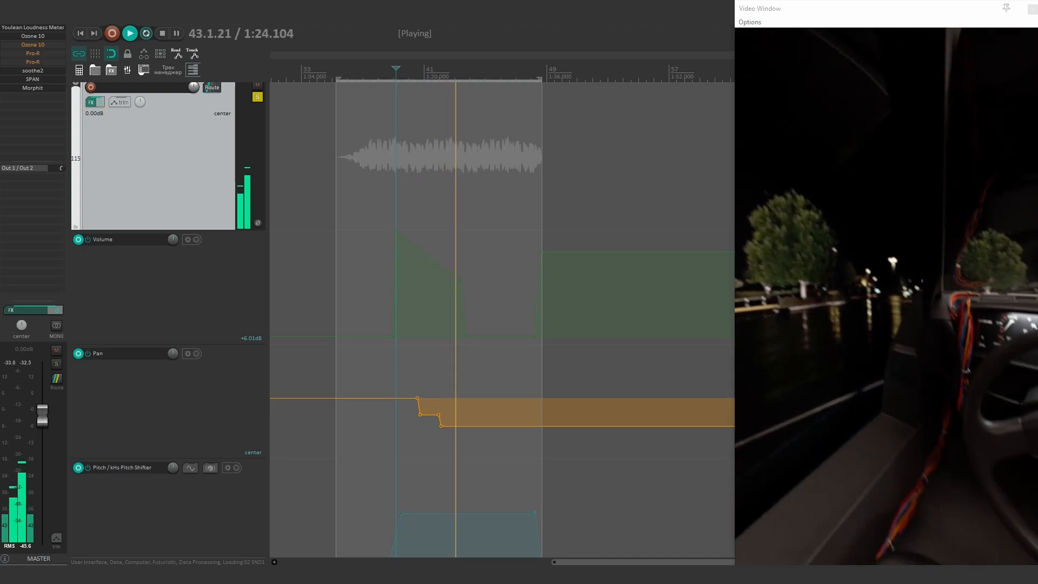
key(space)
Examine track 118's volume, pan and pitch shifter envelopes, listen to it soloed from 1:08.481, and unsolo it.
scroll(503, 319, up, 3)
click(359, 346)
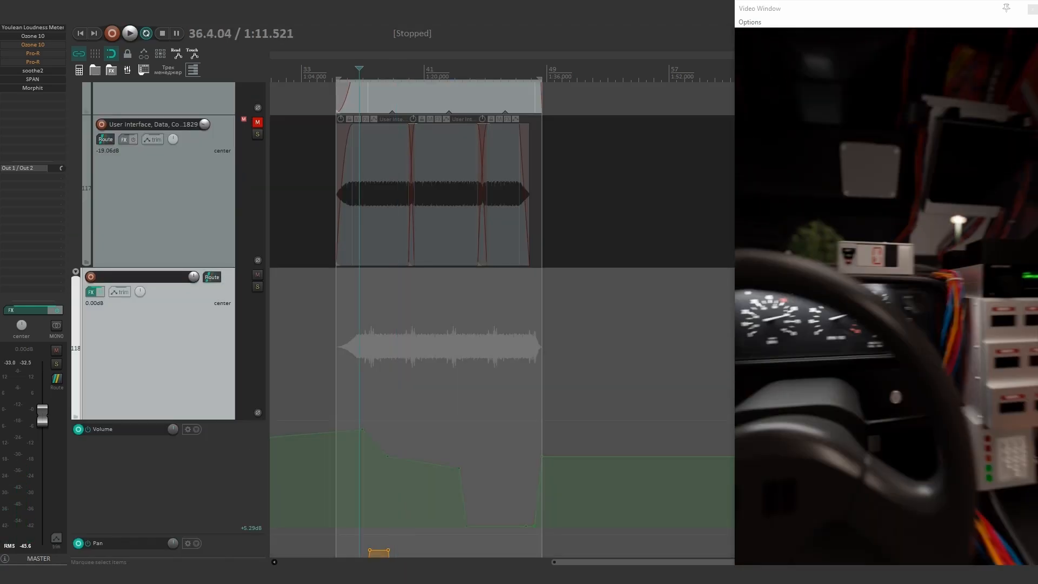
scroll(501, 319, down, 4)
scroll(501, 319, up, 3)
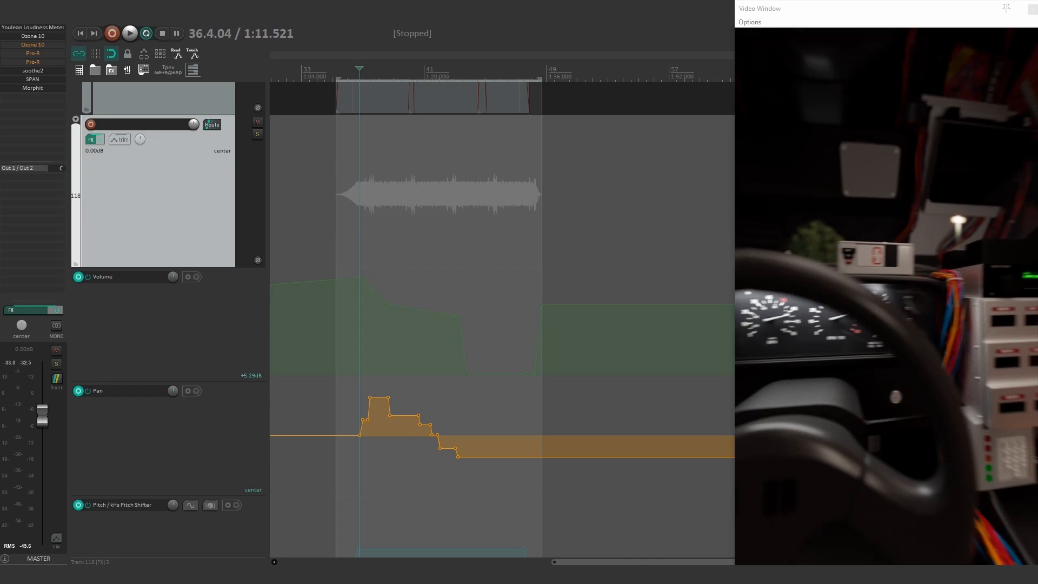
key(space)
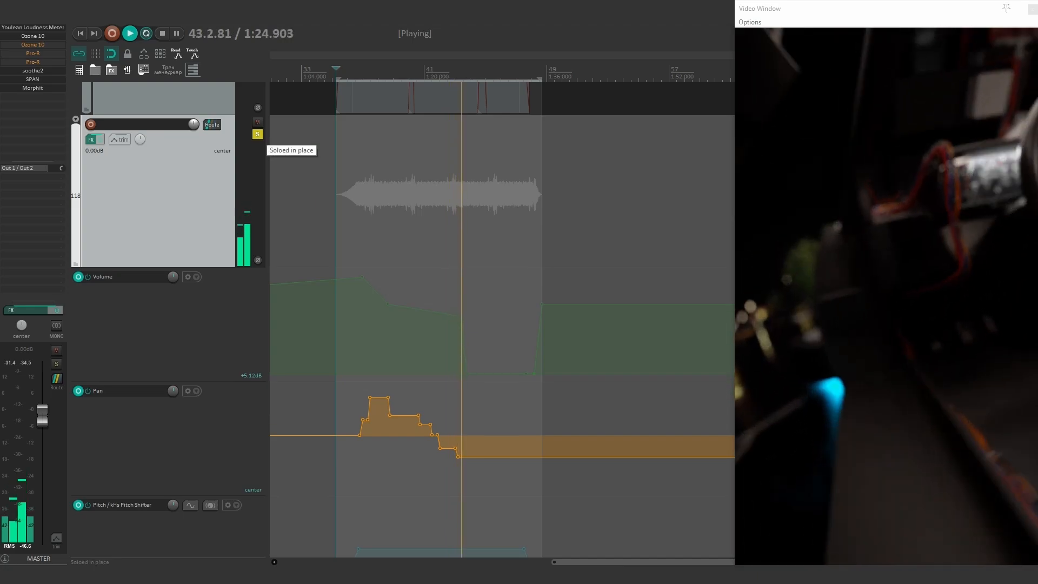
key(space)
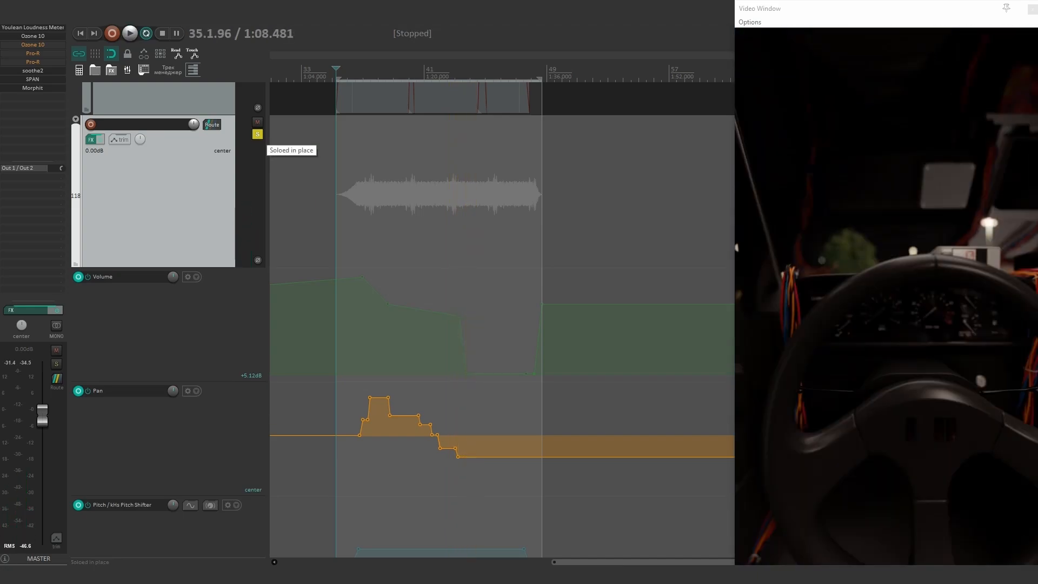
click(258, 134)
Solo track 122 with the three short user interface sounds and listen to it from 1:11.166.
scroll(501, 319, down, 10)
scroll(360, 233, down, 2)
scroll(361, 232, up, 3)
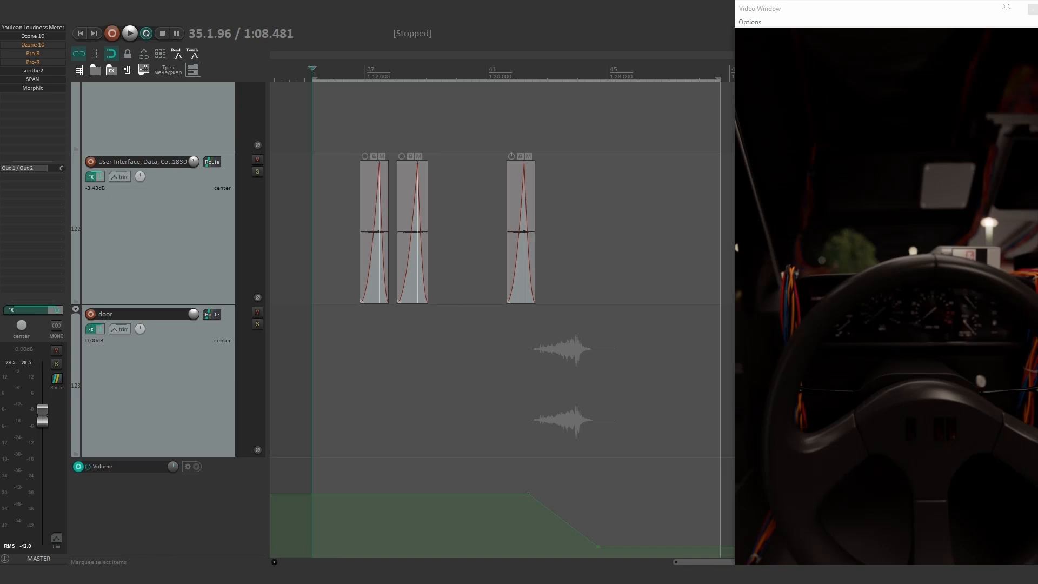
click(352, 232)
click(257, 172)
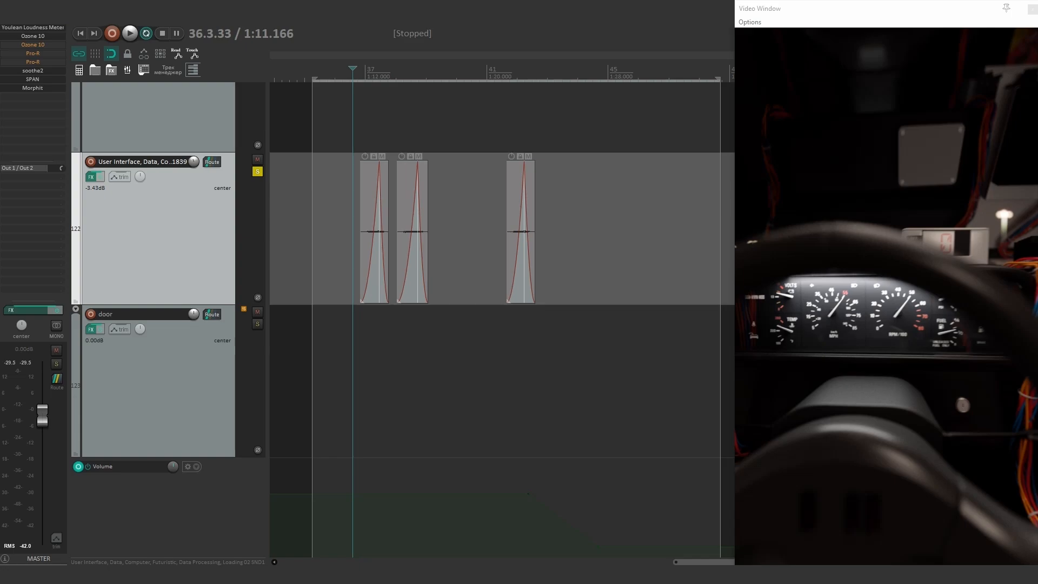
key(space)
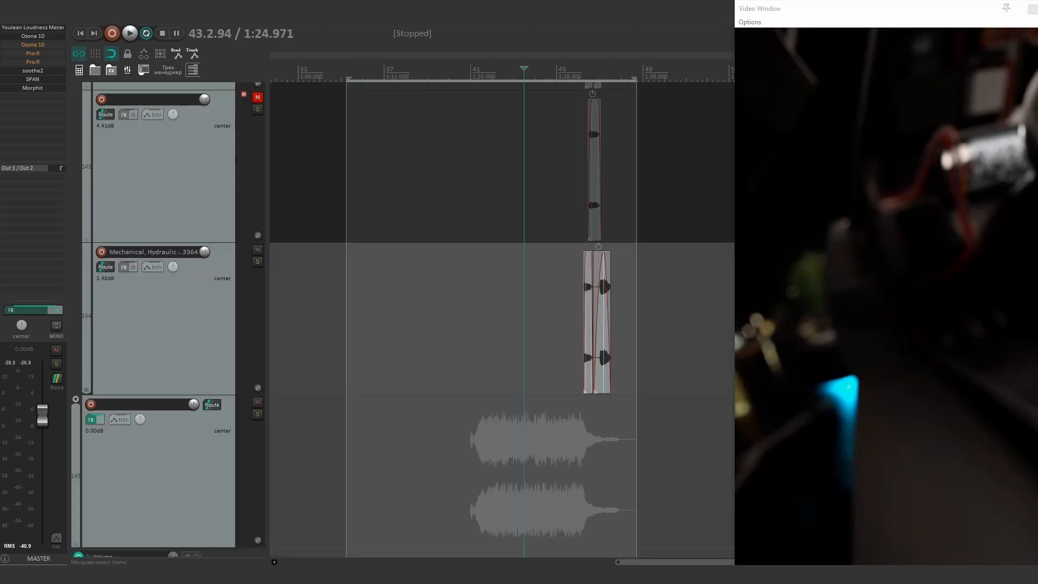
Solo folder track 145 below the hydraulic tracks and play it from 1:19.955.
scroll(470, 318, down, 1)
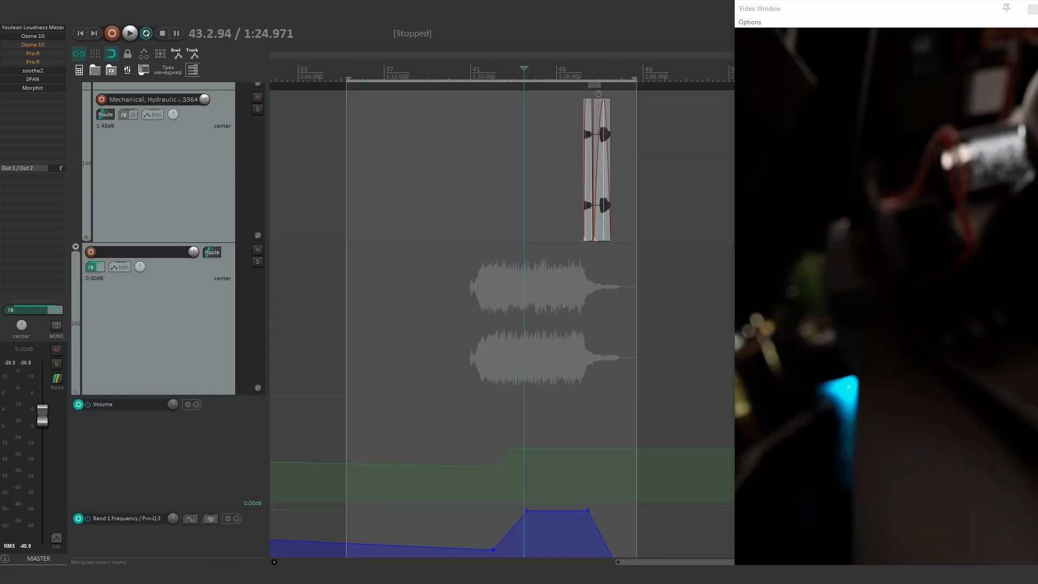
click(470, 319)
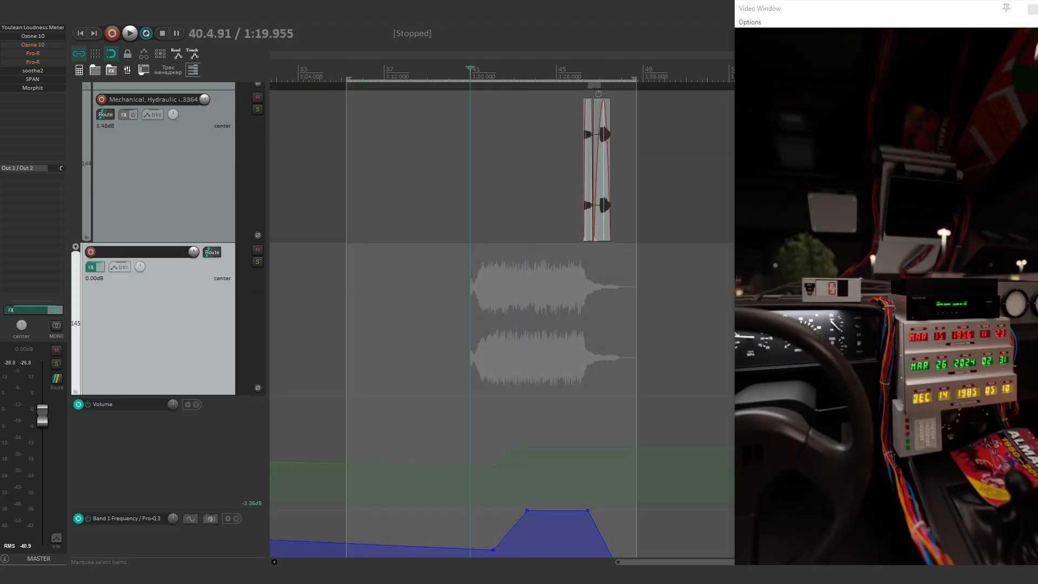
click(257, 262)
key(space)
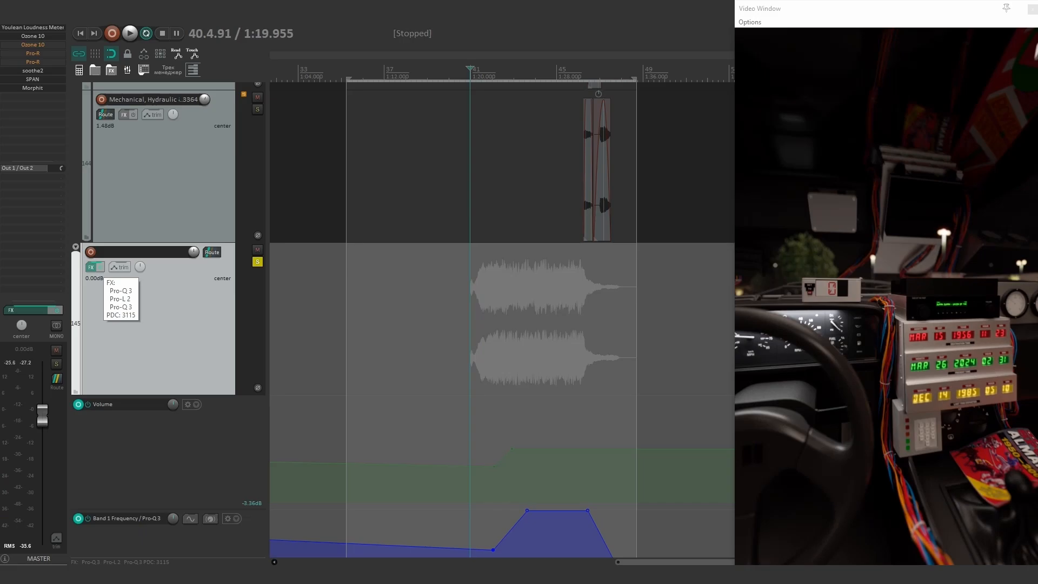
Open track 145's effects chain and try a bell boost of about +2.57 dB near 65 Hz in Pro-Q 3.
click(93, 267)
double_click(237, 216)
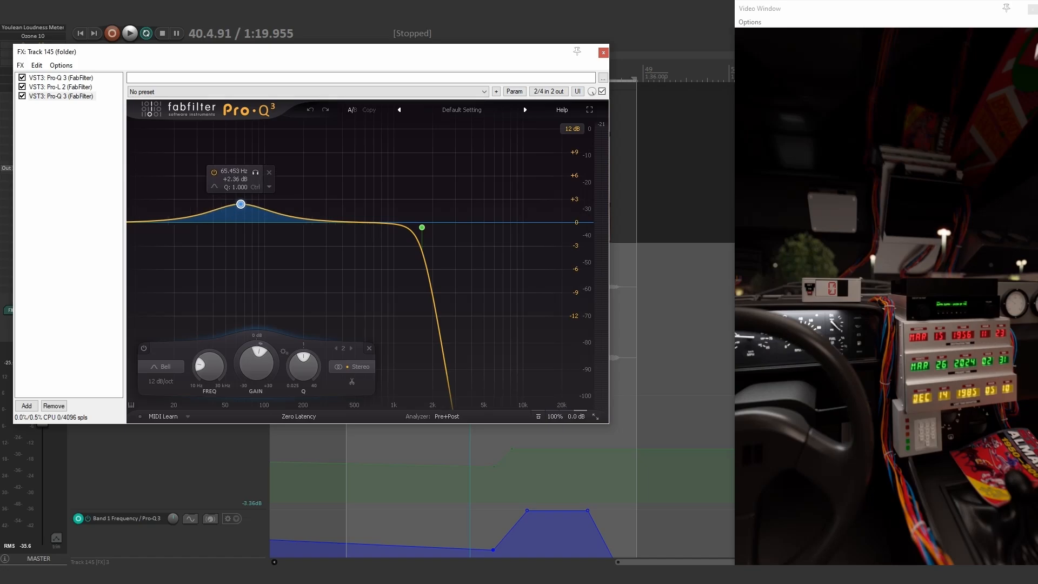
mouse_move(422, 227)
mouse_down()
mouse_move(306, 225)
mouse_move(421, 226)
mouse_up()
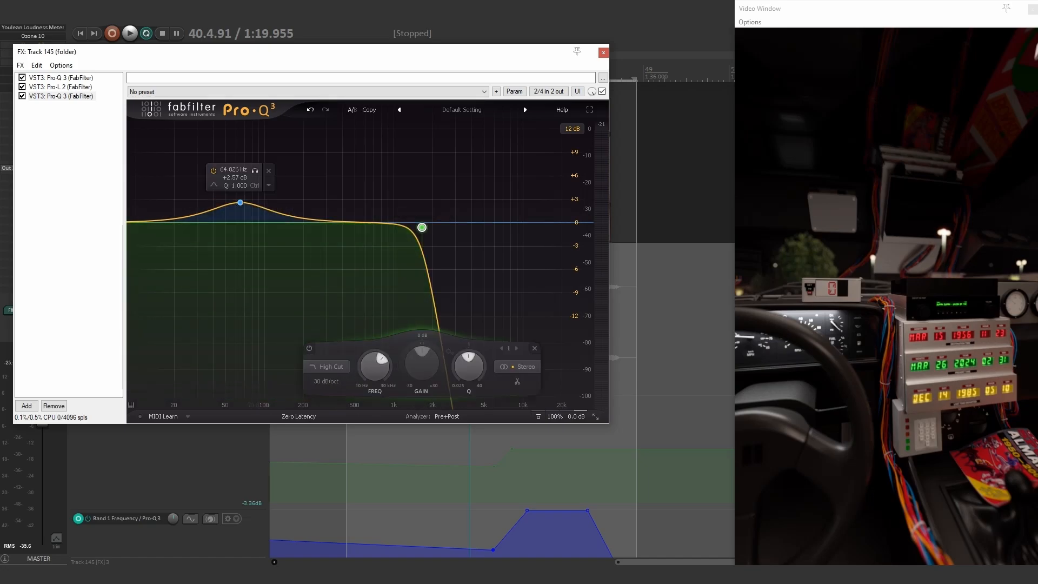
Audition track 145 while sweeping its Pro-Q 3 high cut from about 181 Hz up to 1645.7 Hz, and close the effects chain.
key(space)
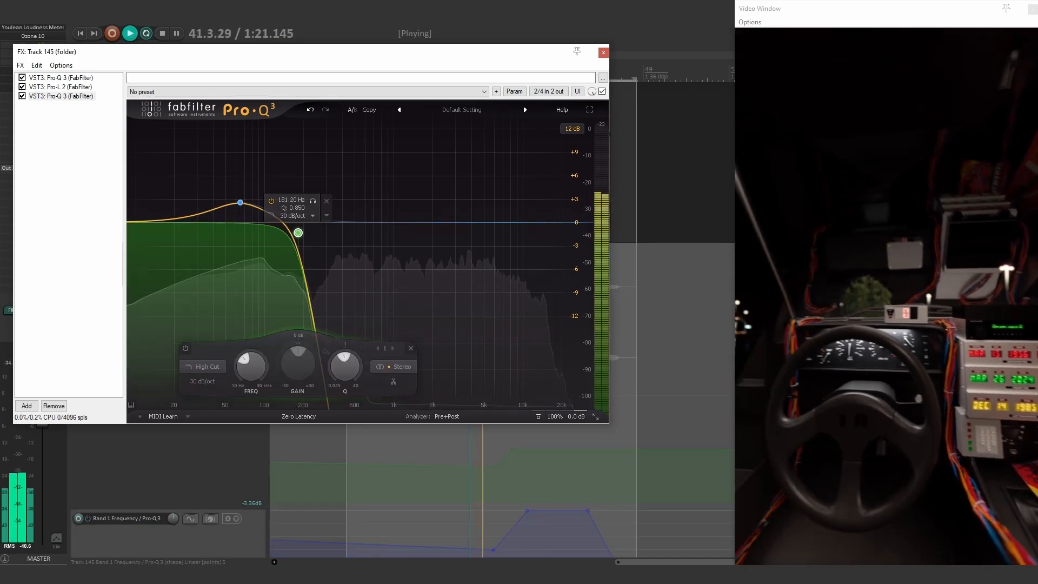
drag(296, 231, 421, 227)
key(space)
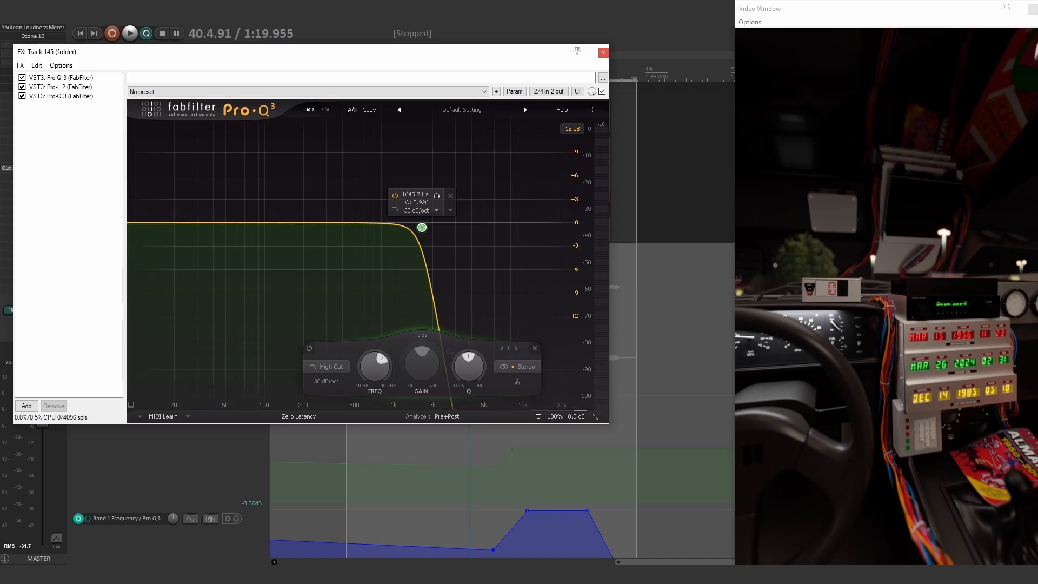
click(603, 52)
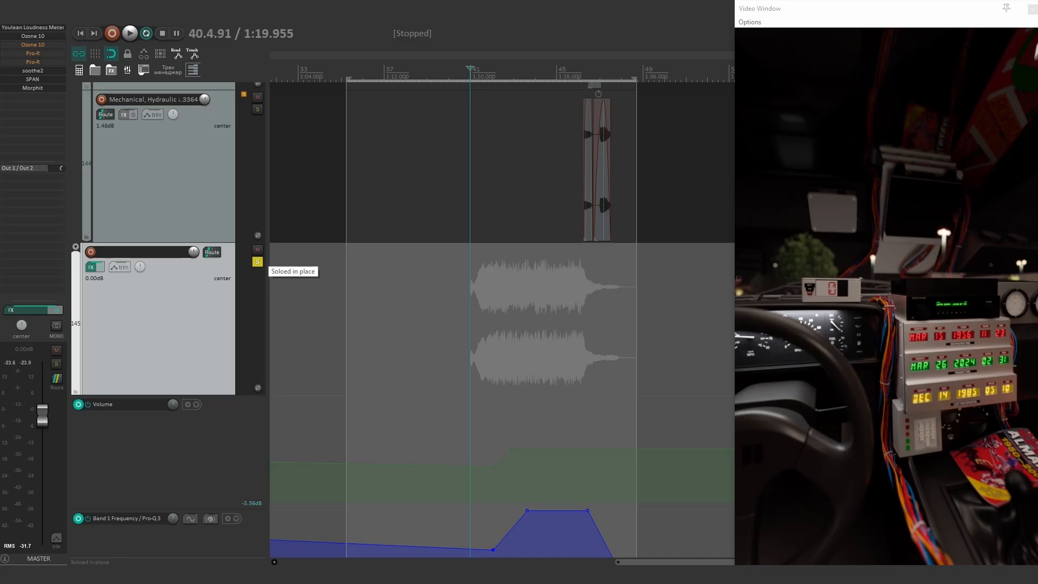
Play soloed folder track 145 from 1:19.955 while looking through its child tracks and on to track 156, and unsolo it.
drag(432, 378, 382, 255)
drag(724, 325, 694, 307)
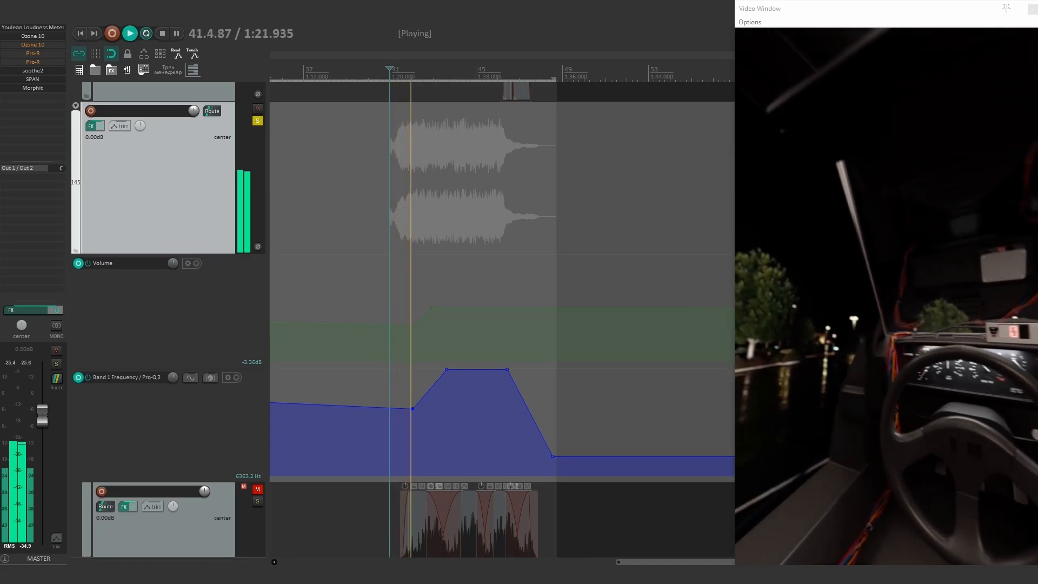
scroll(503, 319, down, 4)
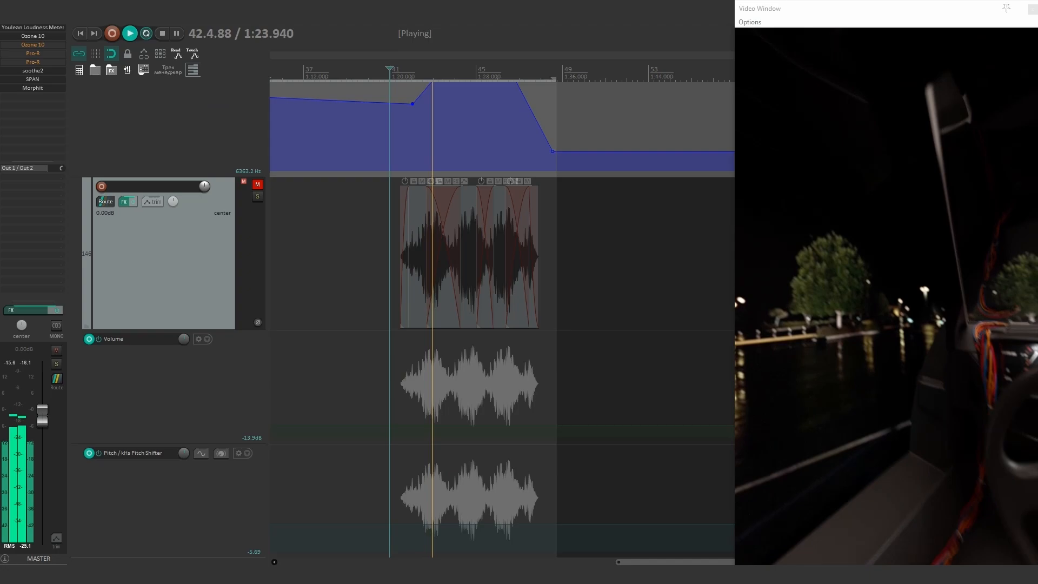
scroll(503, 319, down, 6)
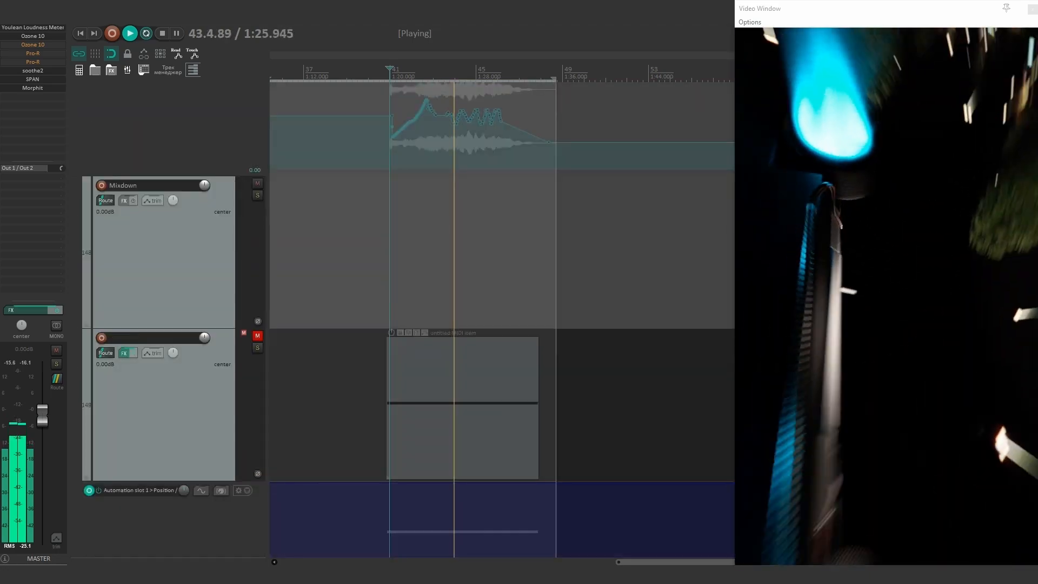
scroll(503, 319, down, 8)
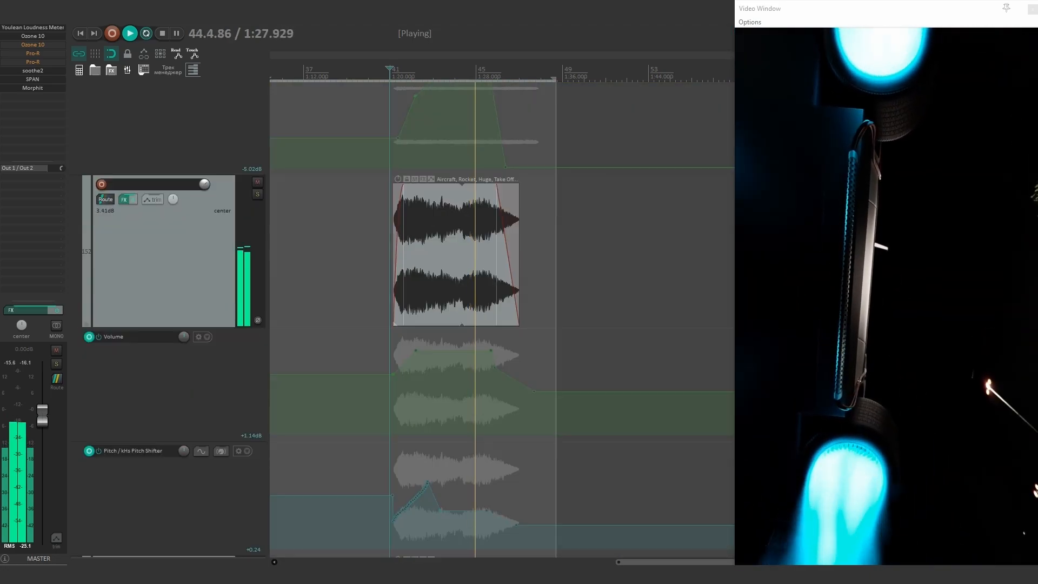
scroll(502, 319, down, 8)
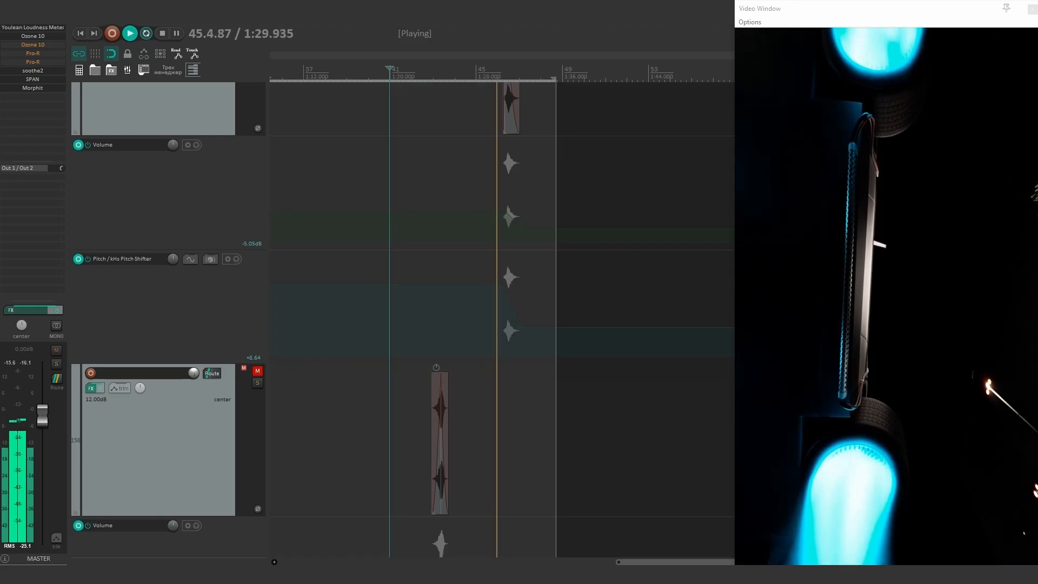
scroll(502, 318, up, 10)
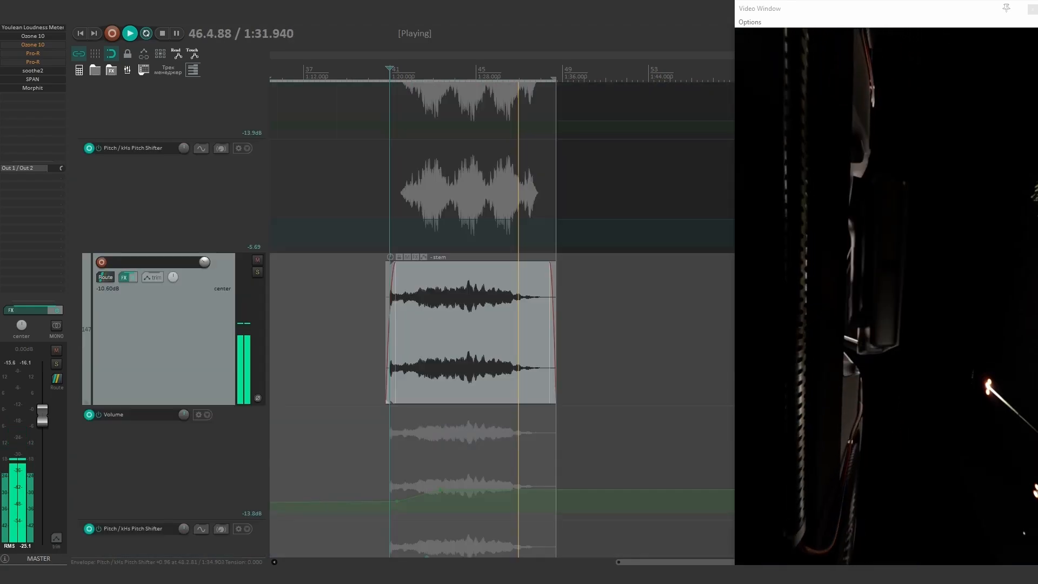
scroll(501, 319, up, 6)
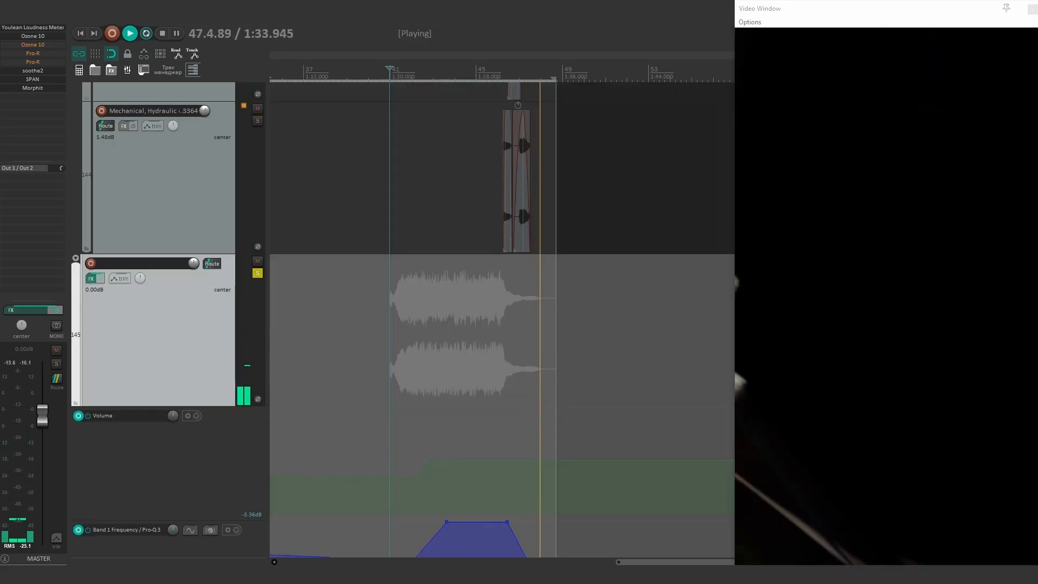
key(space)
click(258, 273)
Solo the wheels folder track 133 and listen to it from 1:17.675 over the car interior shot.
scroll(502, 319, up, 10)
scroll(501, 318, down, 2)
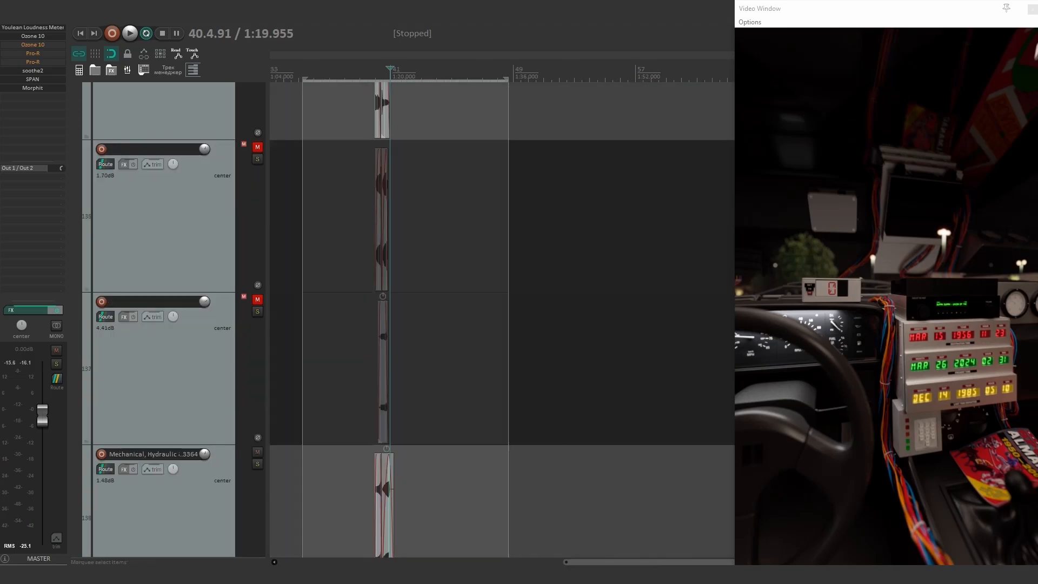
click(382, 252)
scroll(501, 319, up, 5)
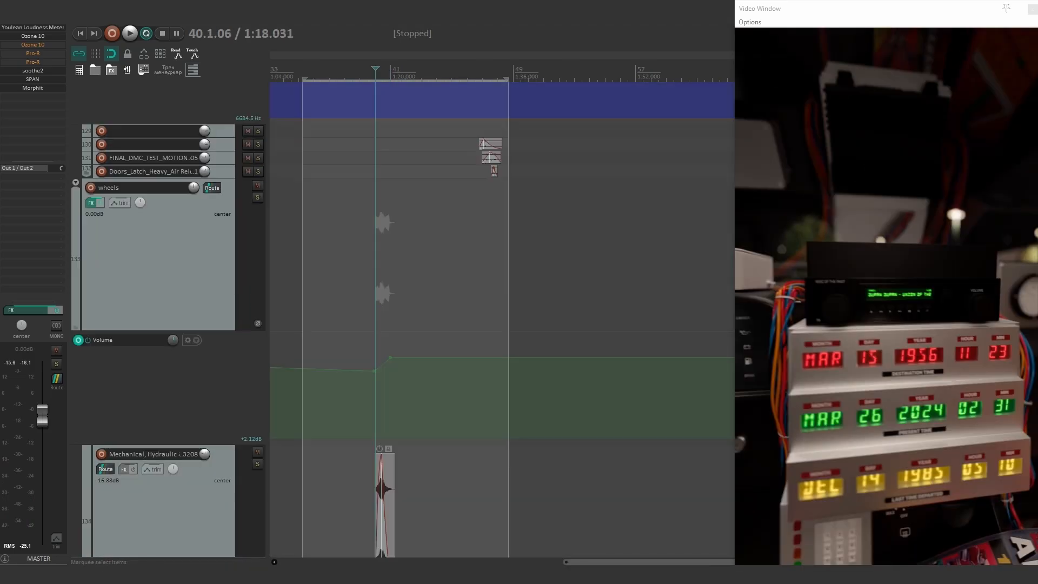
click(257, 197)
scroll(381, 260, up, 3)
click(359, 259)
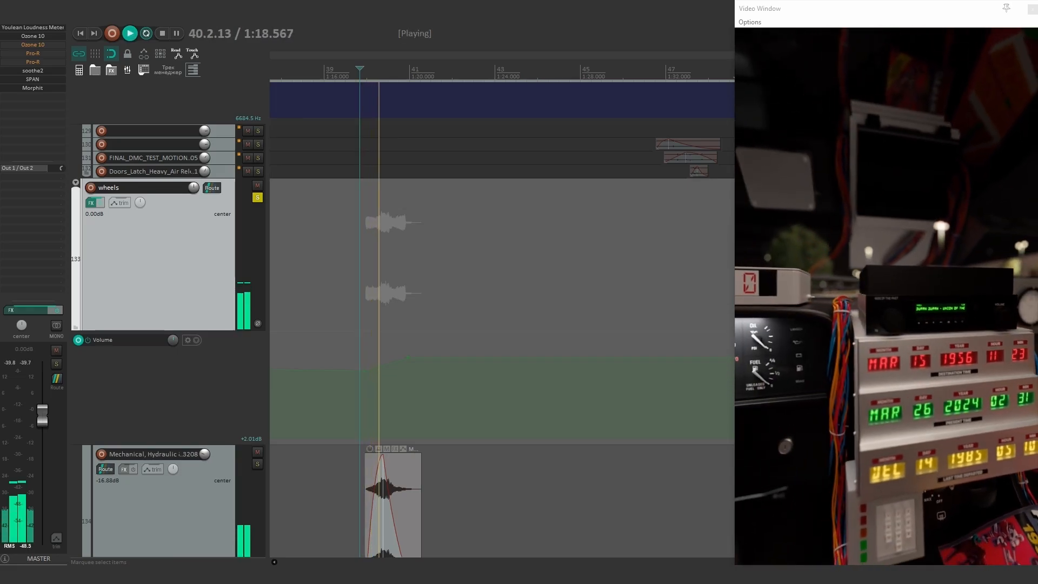
key(space)
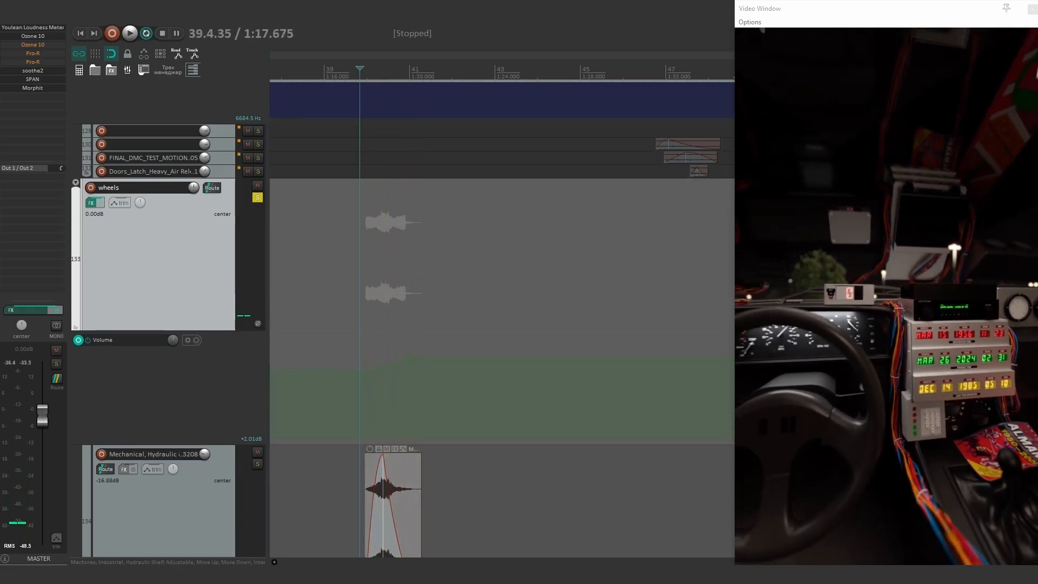
Solo the unnamed folder track 159 and audition its whoosh and communications layers from 1:25.752.
scroll(456, 317, up, 3)
scroll(456, 318, down, 3)
scroll(501, 311, up, 5)
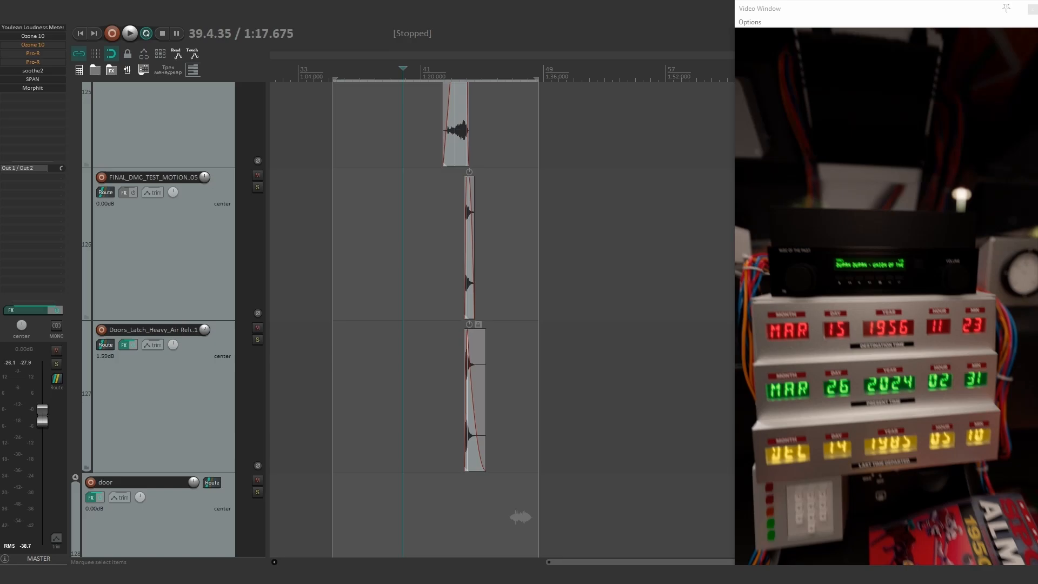
click(452, 373)
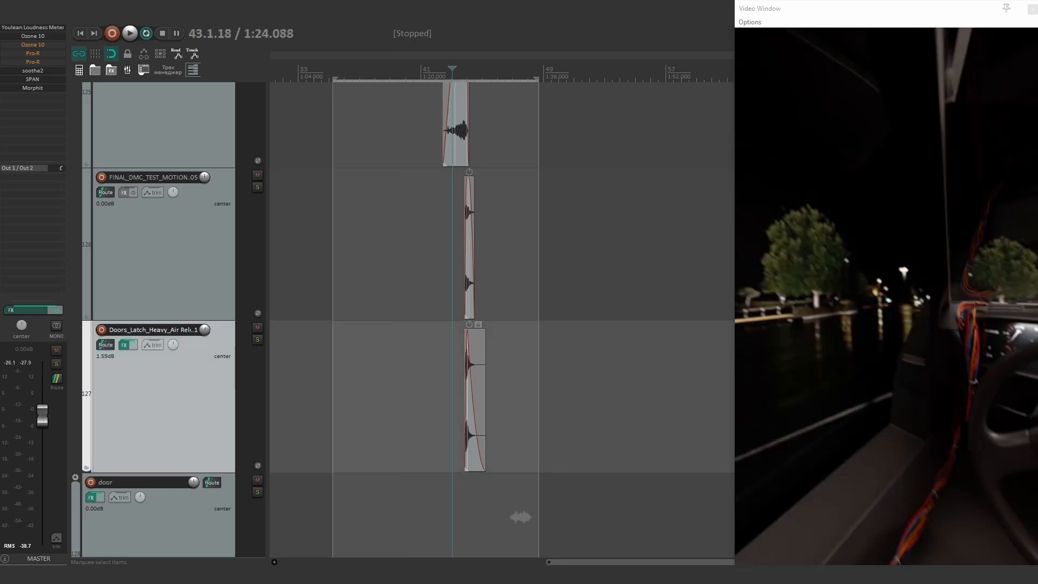
scroll(501, 318, down, 15)
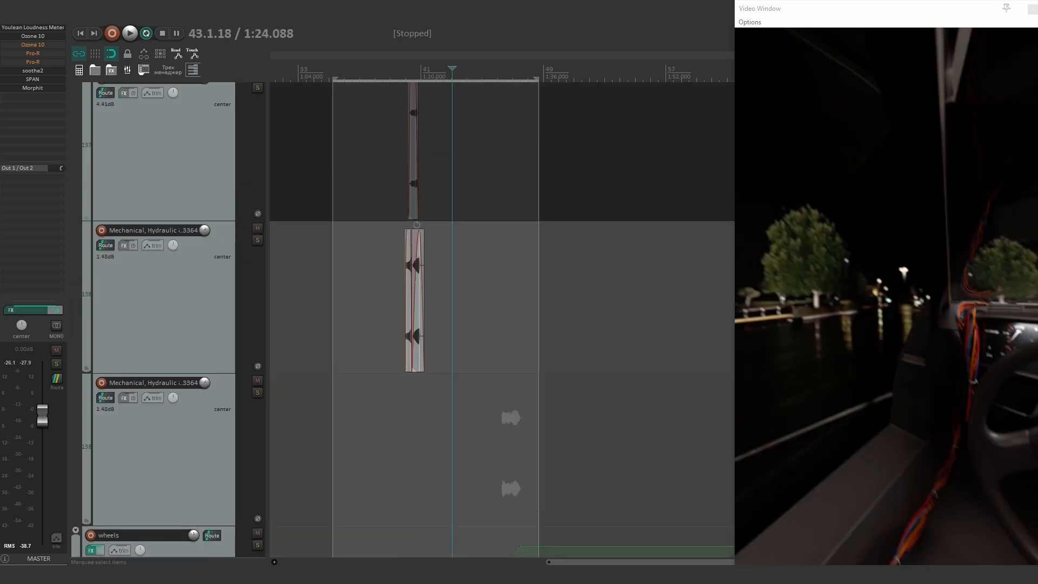
scroll(502, 319, down, 5)
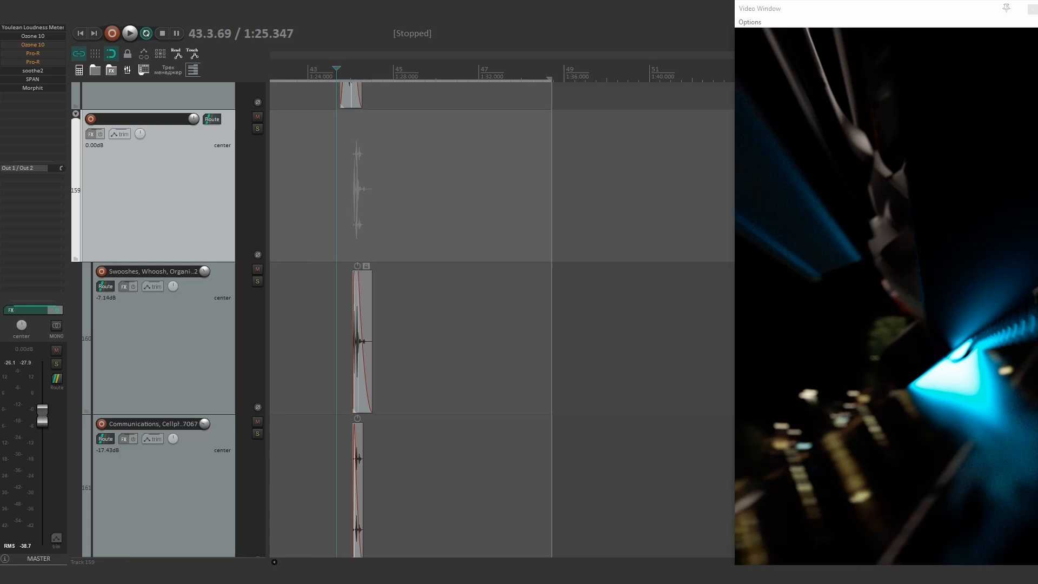
click(258, 129)
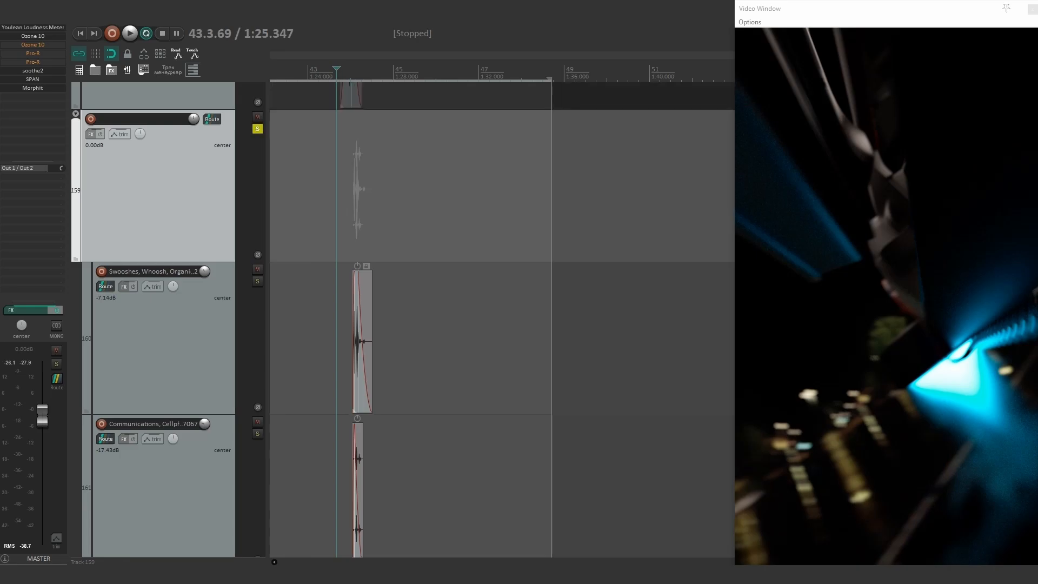
click(345, 189)
key(space)
key(space)
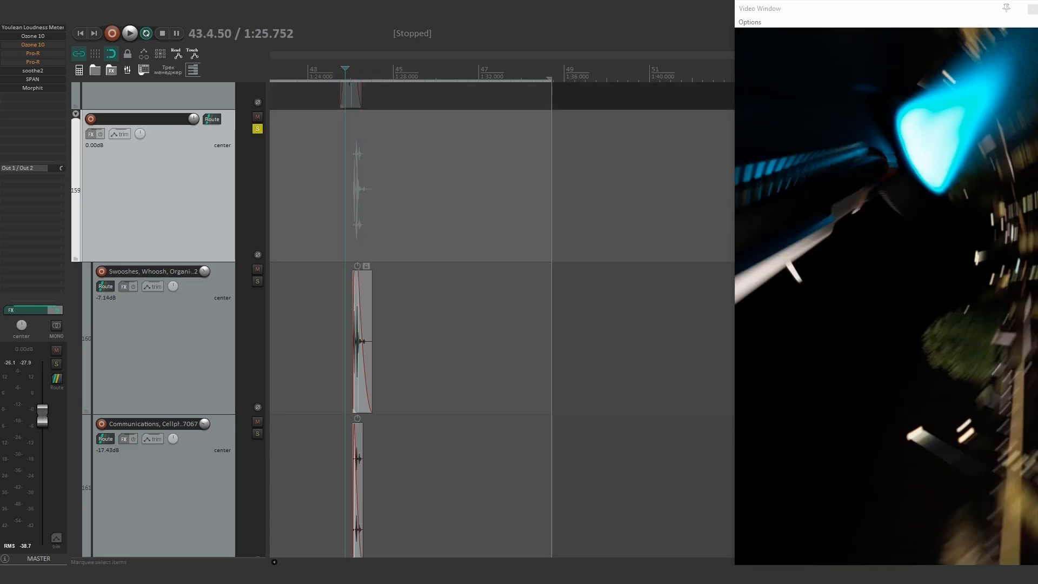
Play the soloed communications track 162 from 1:32.967, and solo track 164 above the videoplayback track.
key(space)
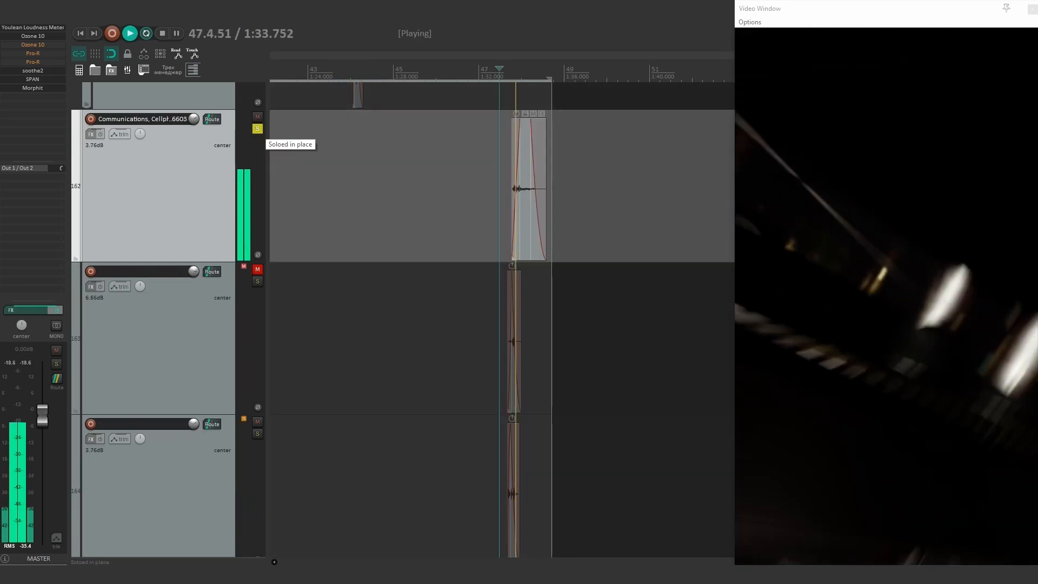
scroll(257, 129, down, 2)
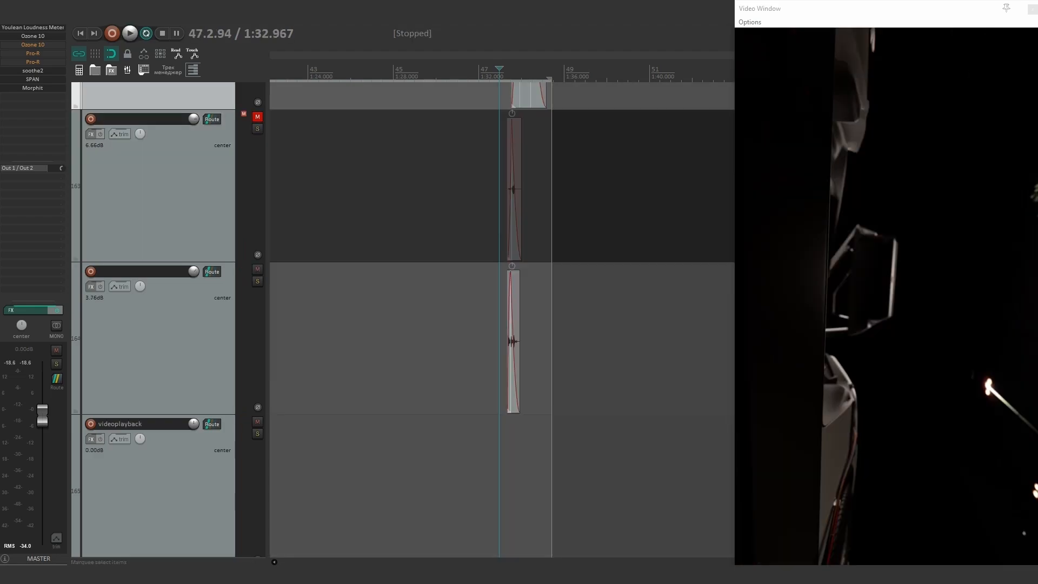
click(257, 281)
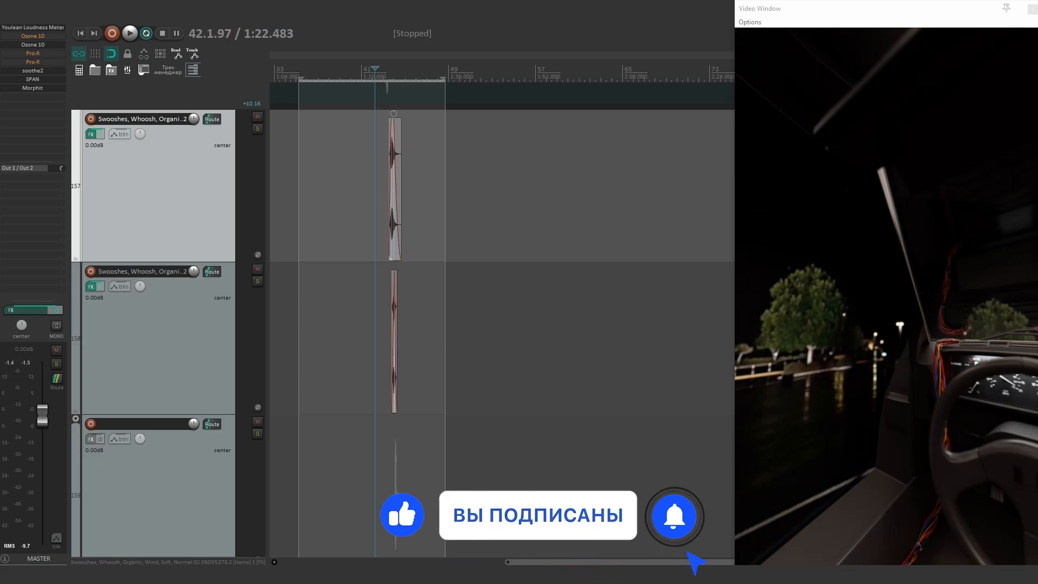
Set the playback position to 1:19.999, ahead of the whoosh item on track 157.
click(361, 189)
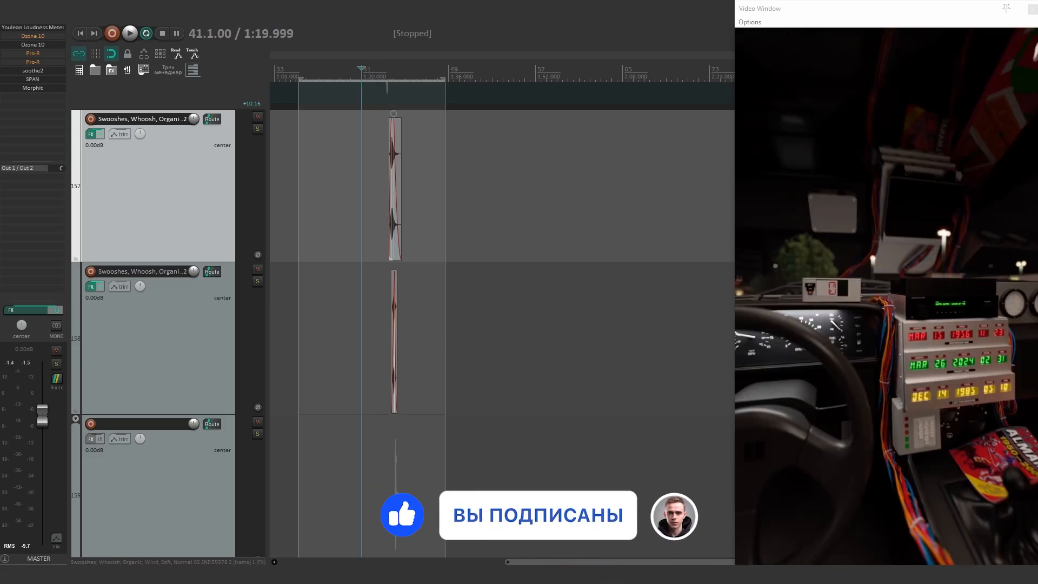